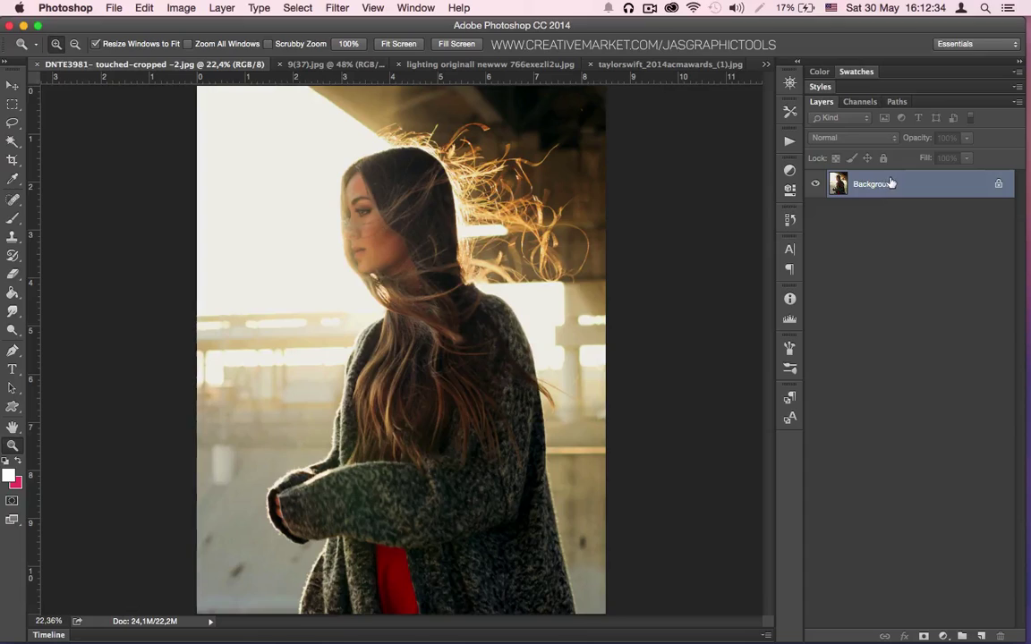
- Convert the Background into a regular layer and turn it back into a Background layer
double_click(929, 195)
click(837, 268)
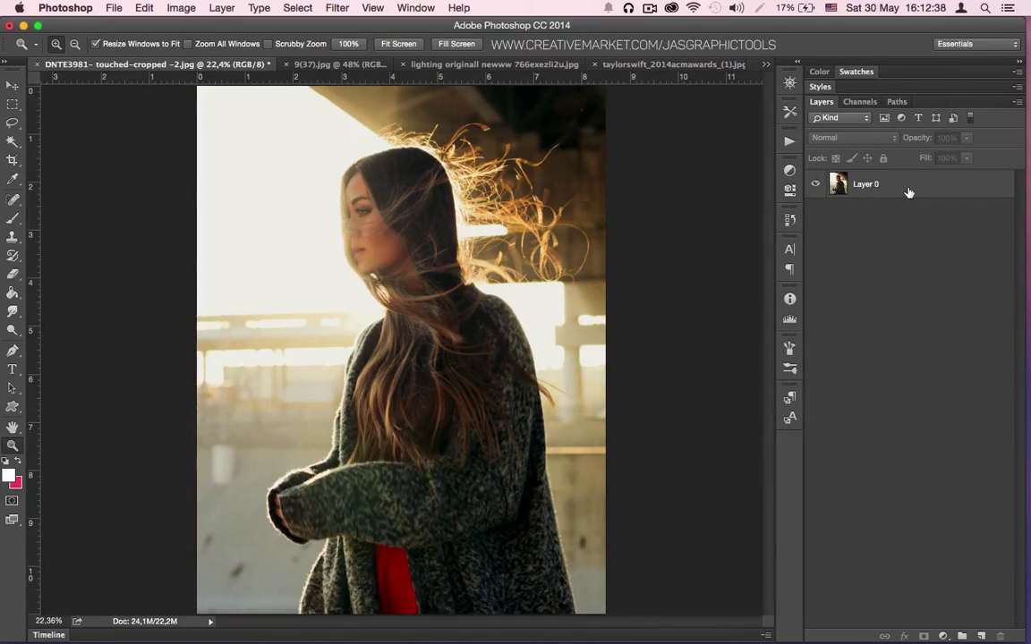
click(220, 11)
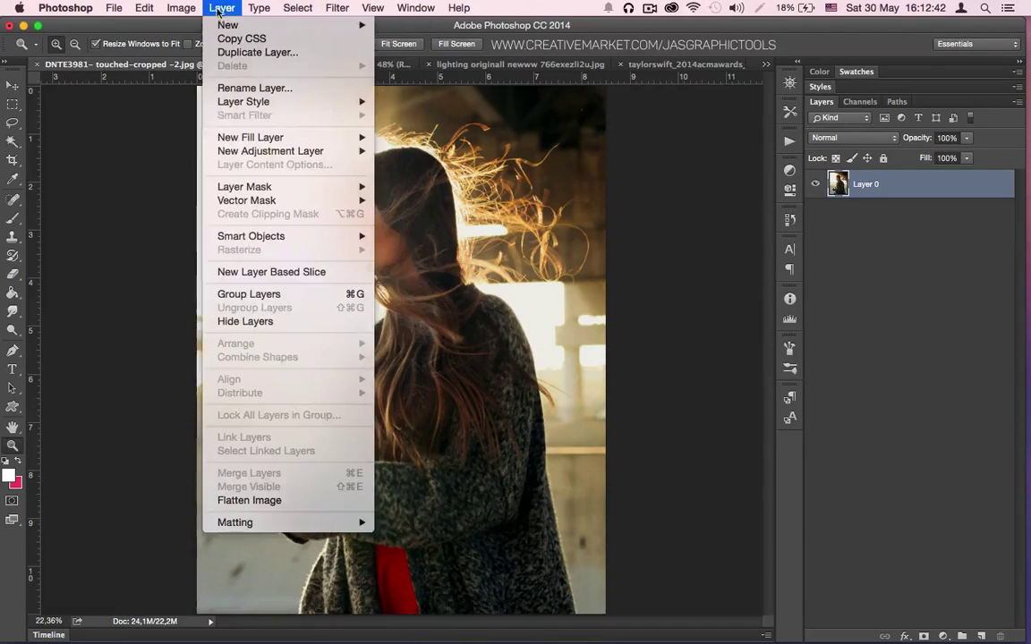
mouse_move(223, 26)
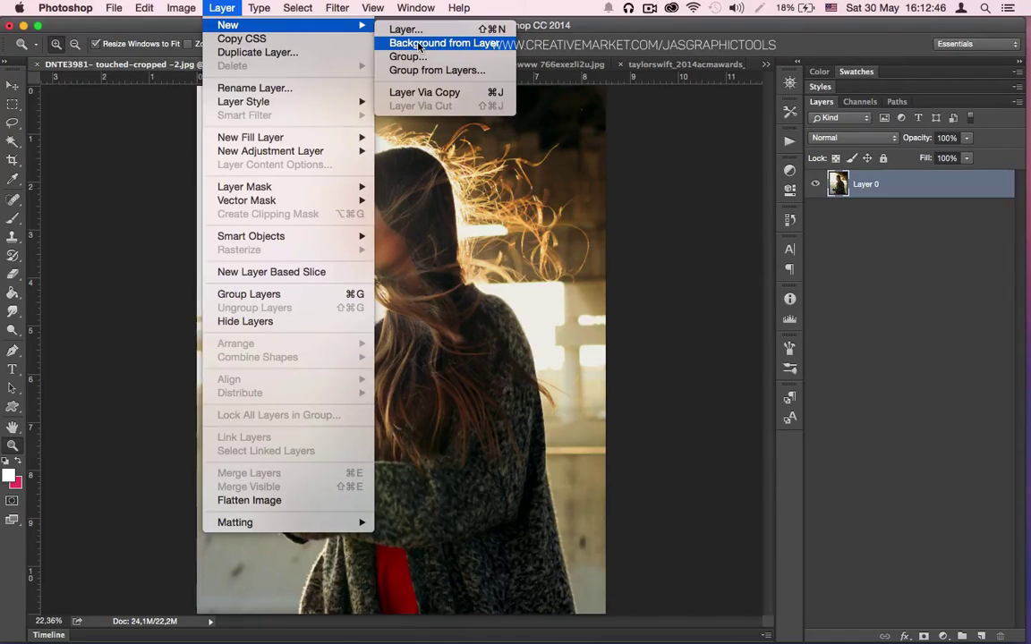
click(468, 47)
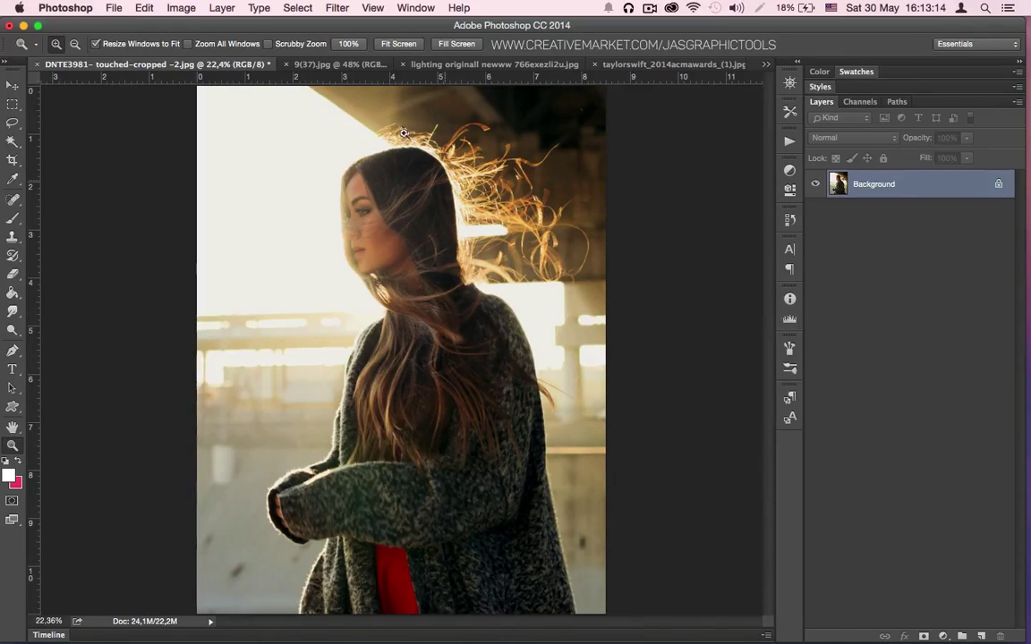
- Play the Digital Painting Action from the ~jasgraphictools Realistic Digital Painting Actions V 1.0 set on the portrait
click(414, 8)
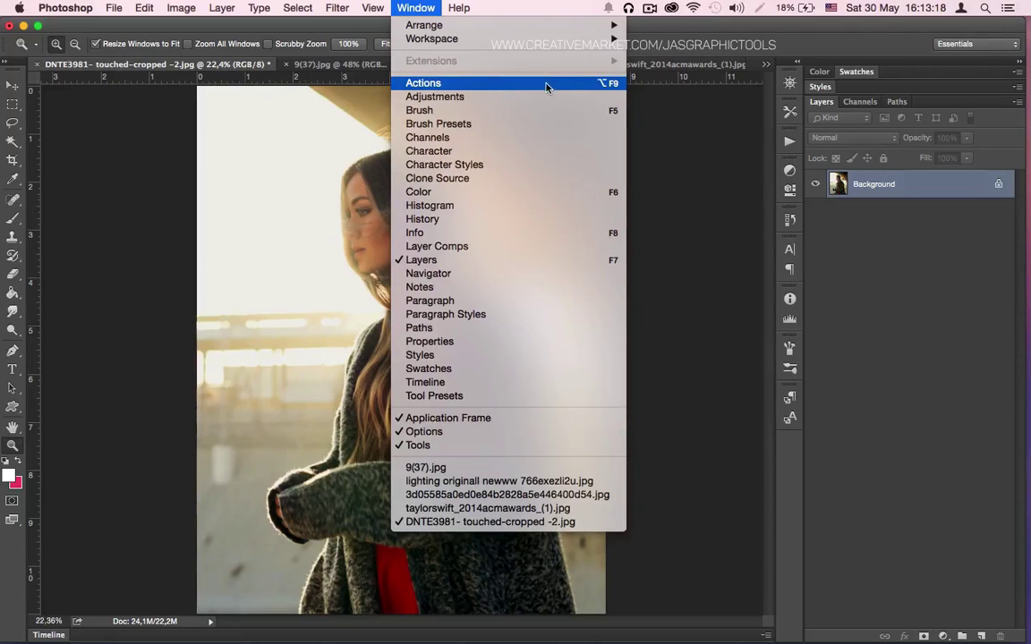
click(548, 84)
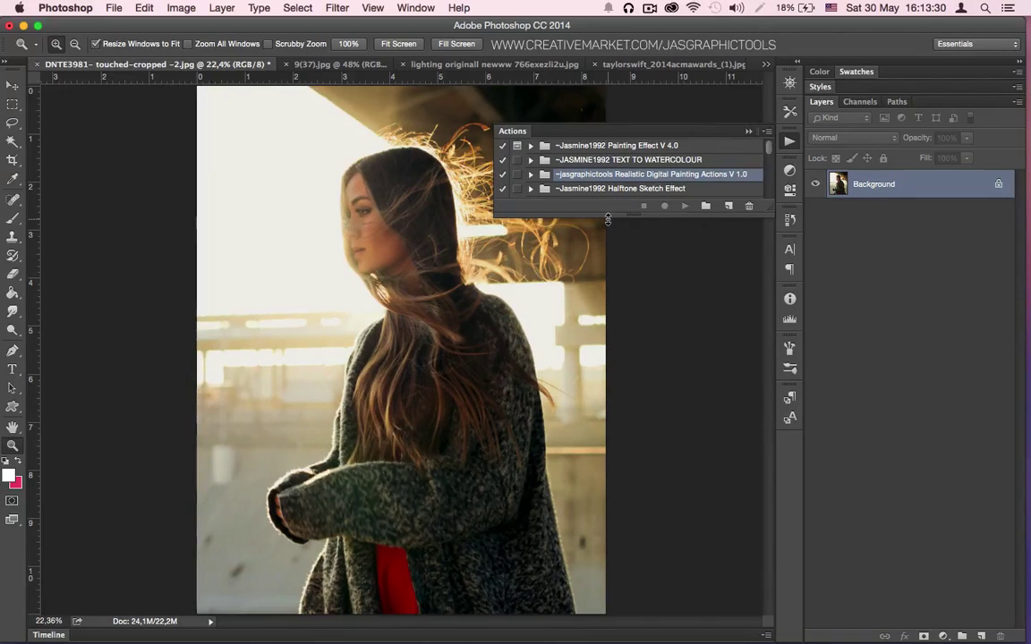
click(766, 131)
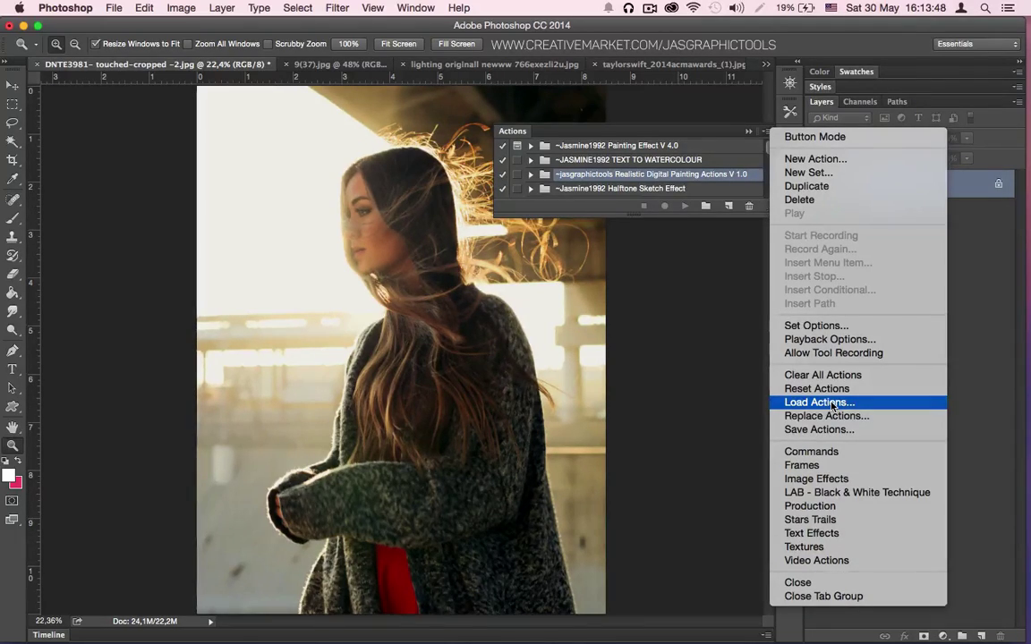
click(696, 326)
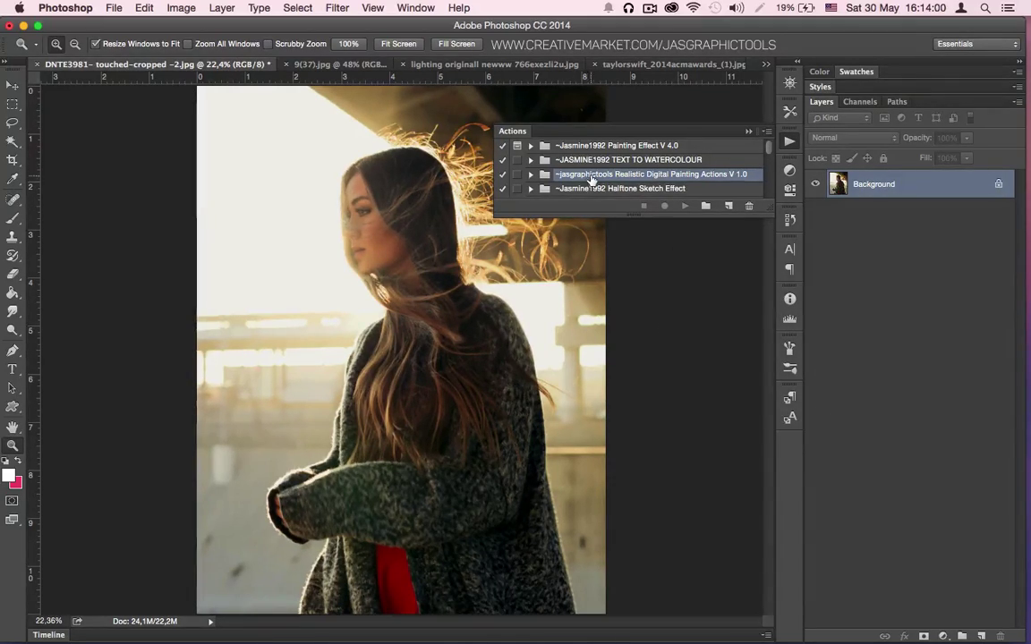
click(531, 176)
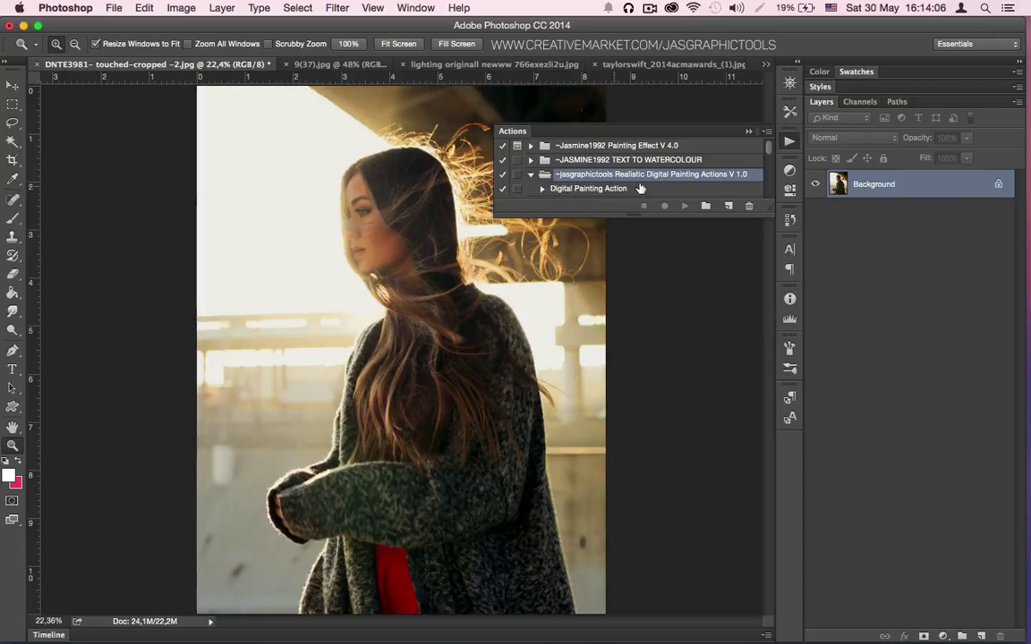
click(599, 189)
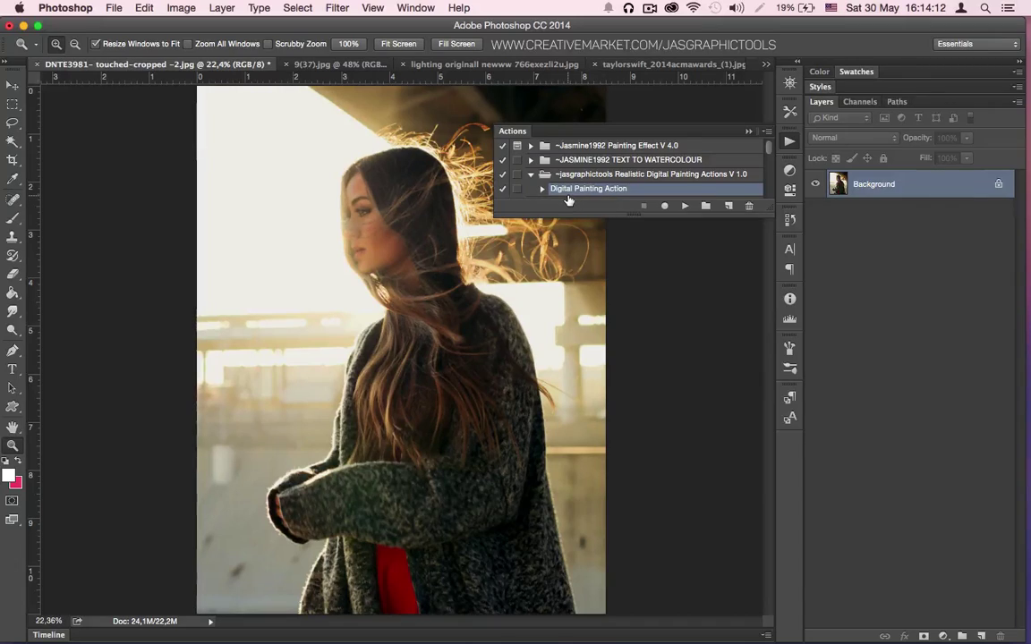
click(683, 206)
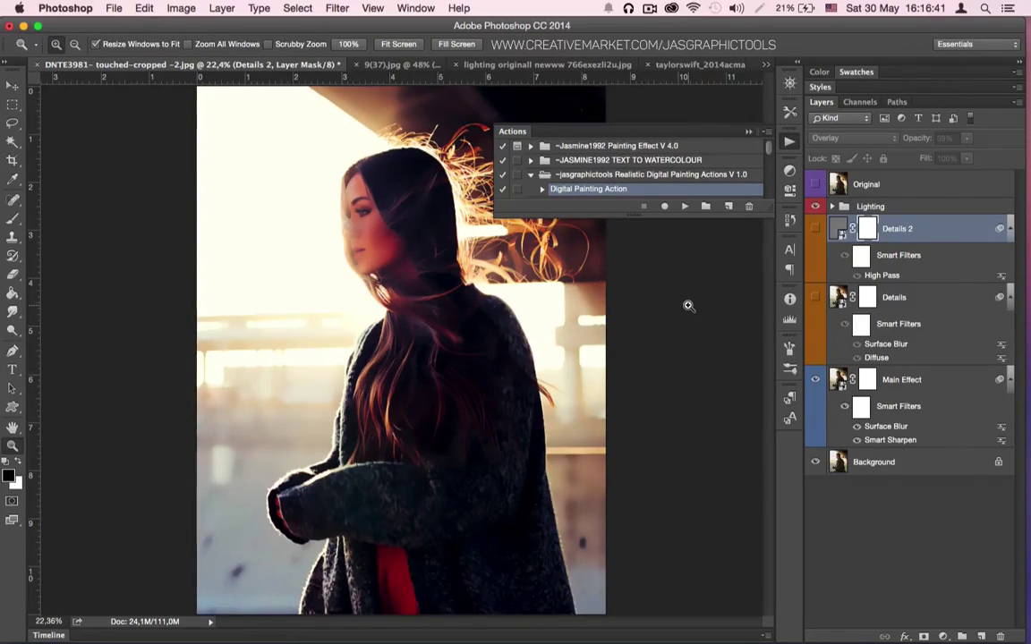
- Collapse the Actions panel and examine the painting effect on the hair and face at 100% zoom
click(727, 410)
click(349, 44)
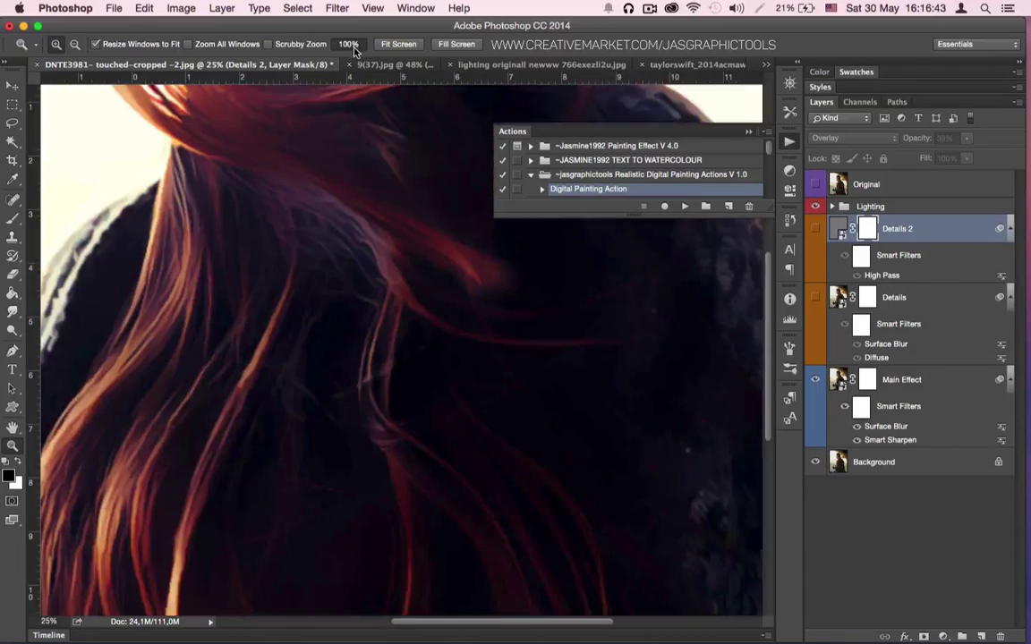
click(747, 133)
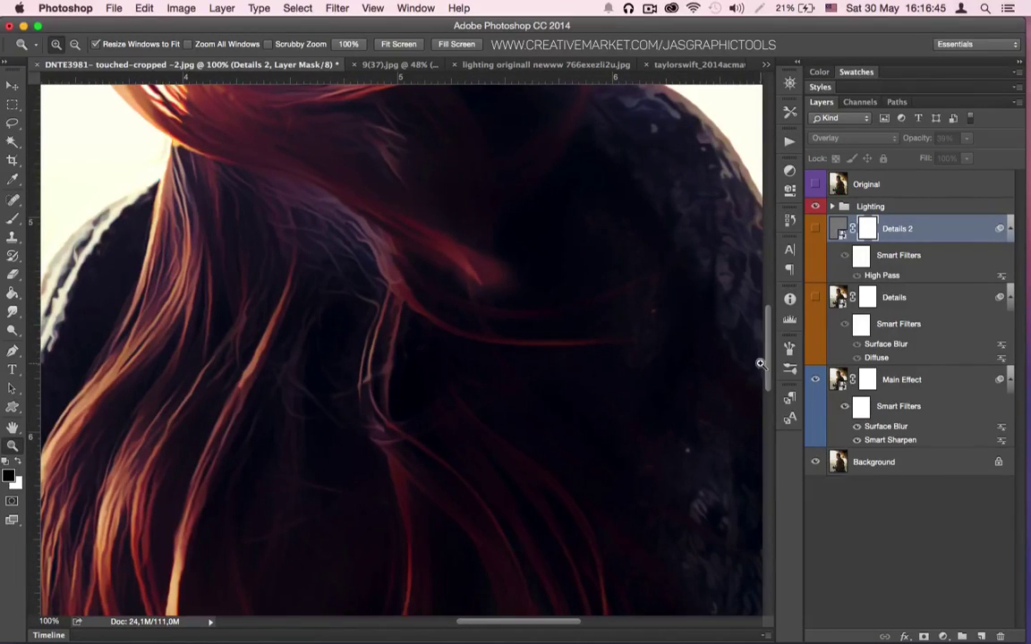
scroll(763, 315, up, 5)
scroll(763, 304, up, 5)
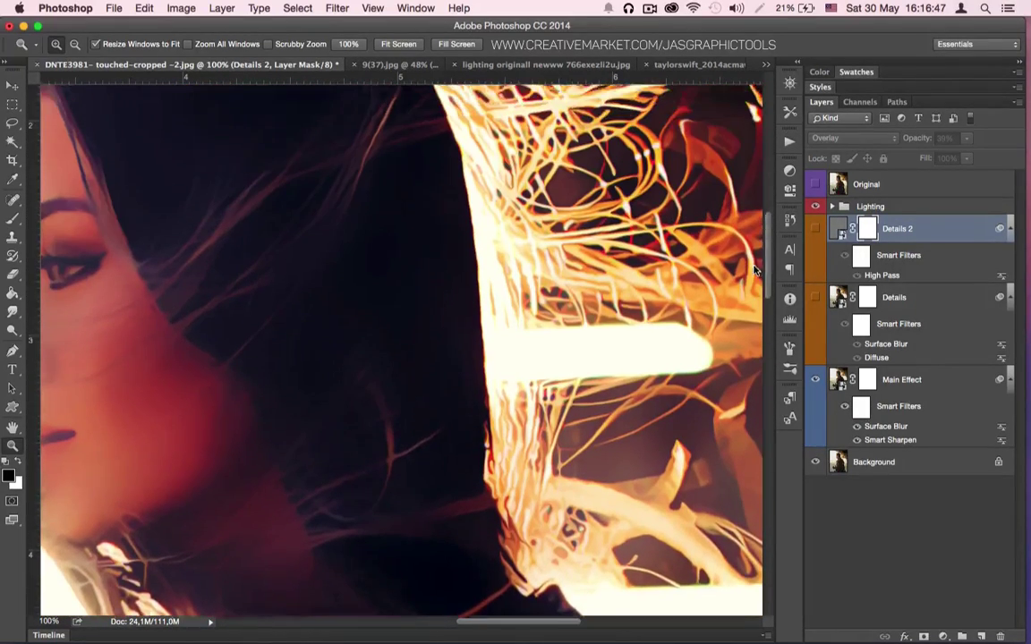
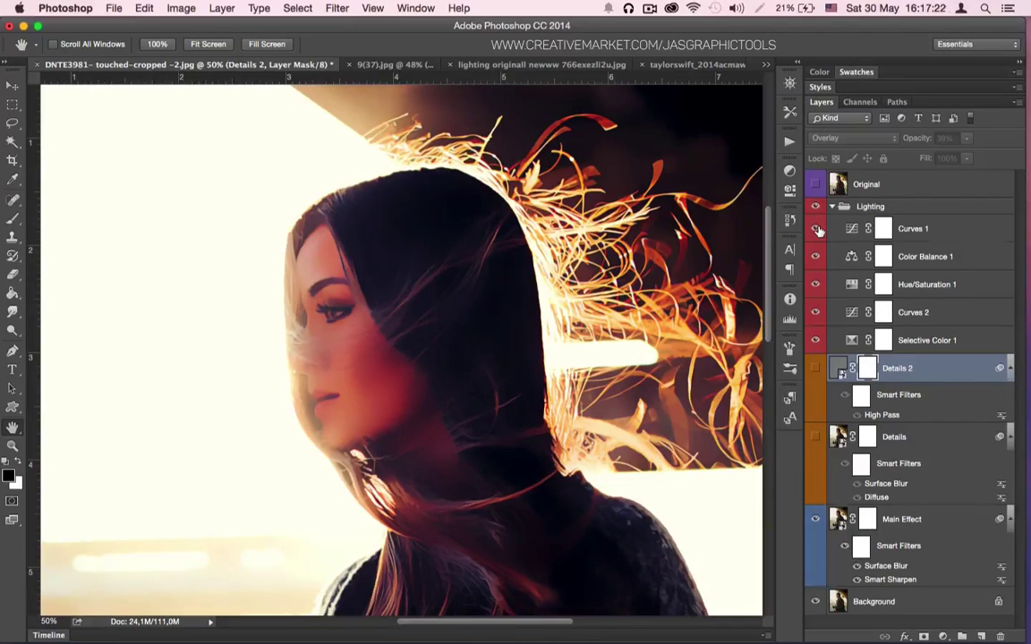
- Compare the image with and without the Curves 1 adjustment in the Lighting group and lower its opacity to 48%
click(815, 229)
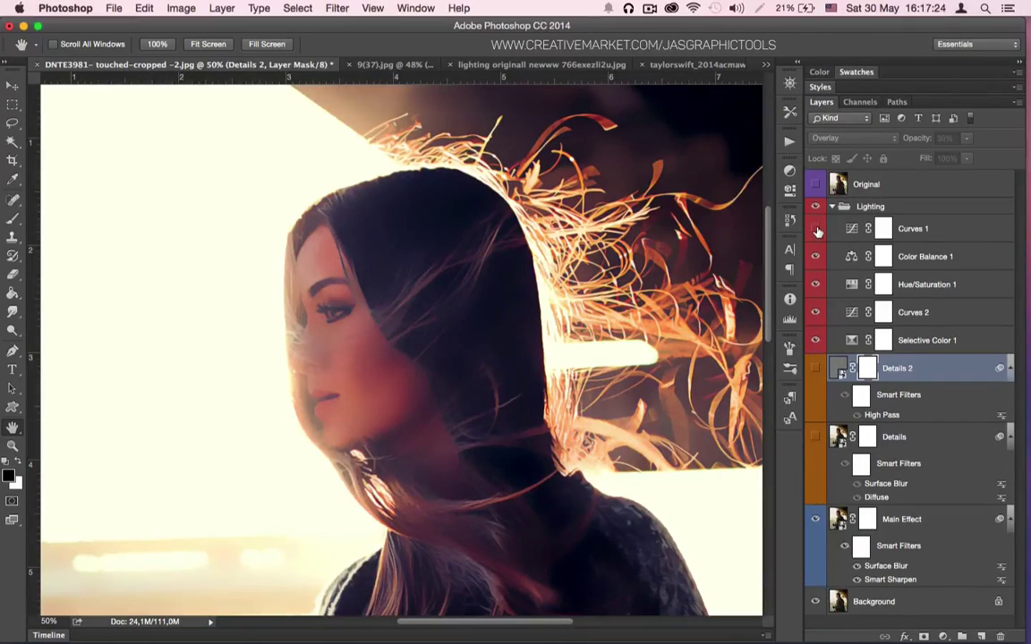
click(815, 229)
click(836, 229)
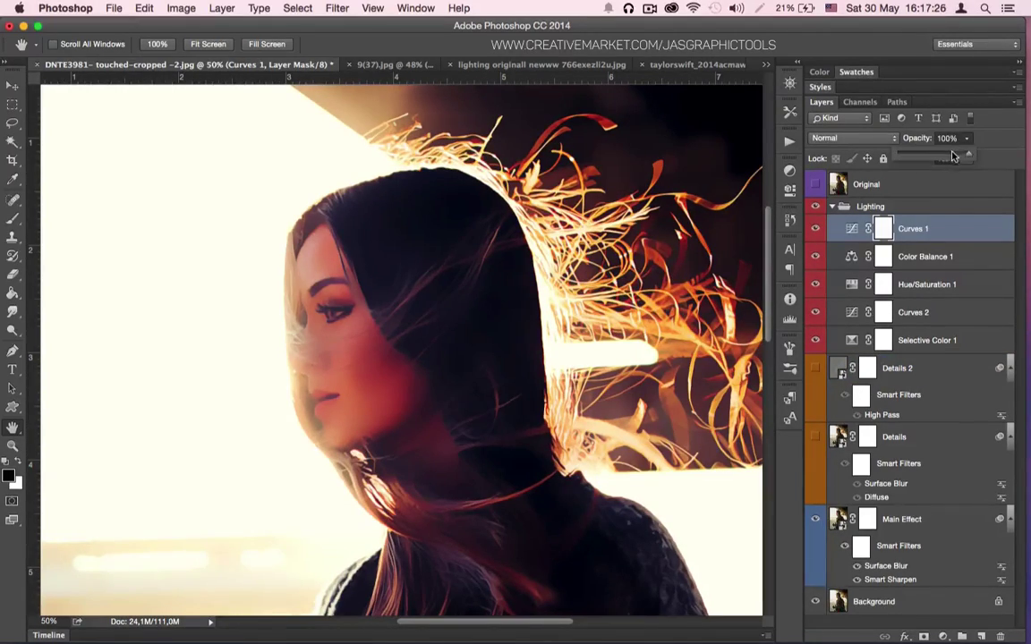
- Compare the image with the Selective Color 1, Curves 2 and Hue/Saturation 1 adjustments hidden and shown
click(816, 340)
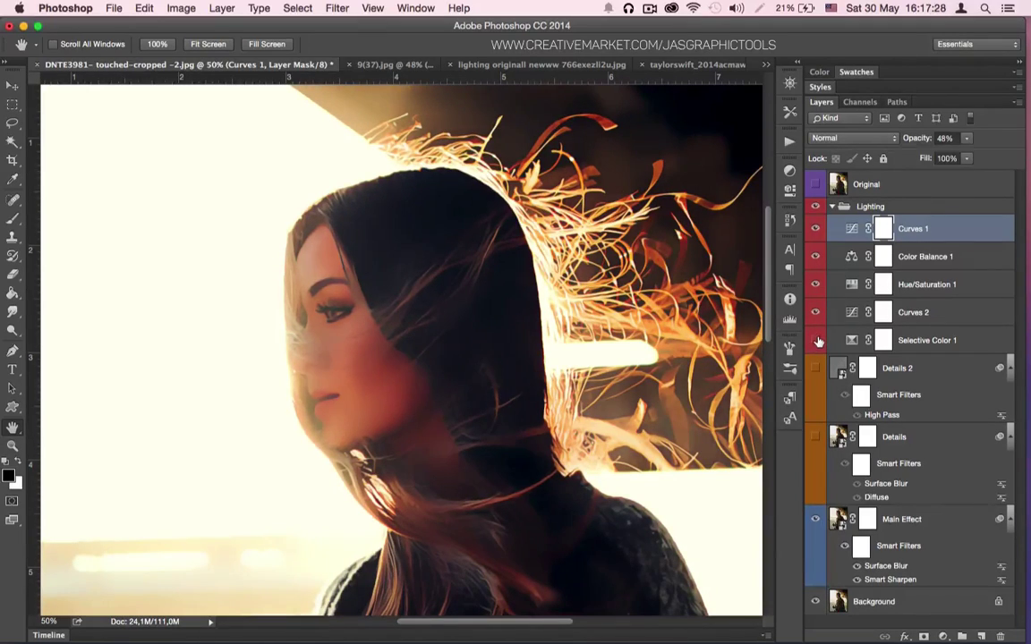
click(939, 340)
click(966, 138)
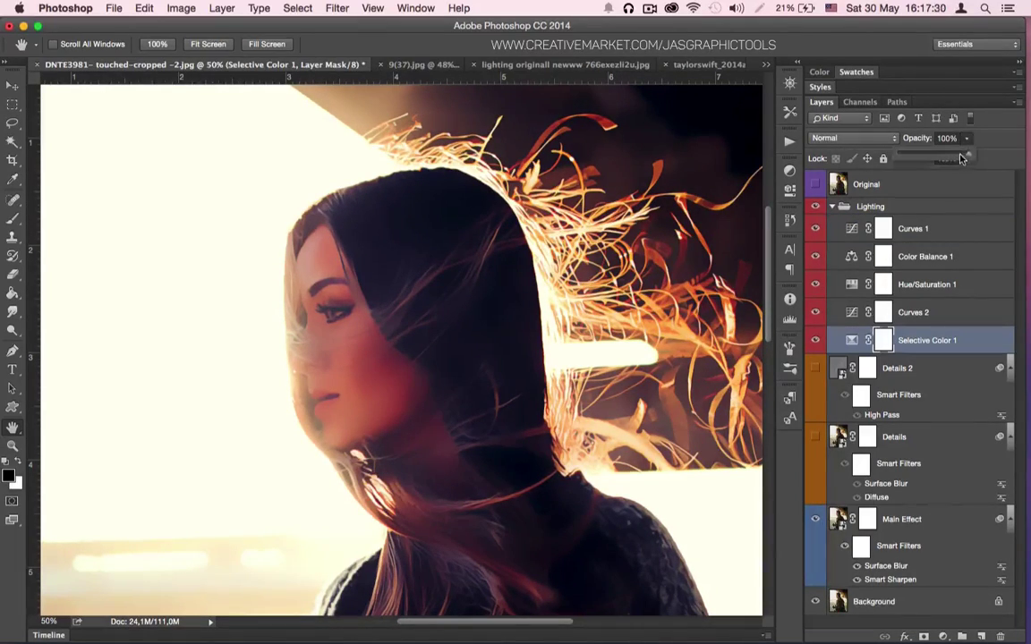
click(836, 312)
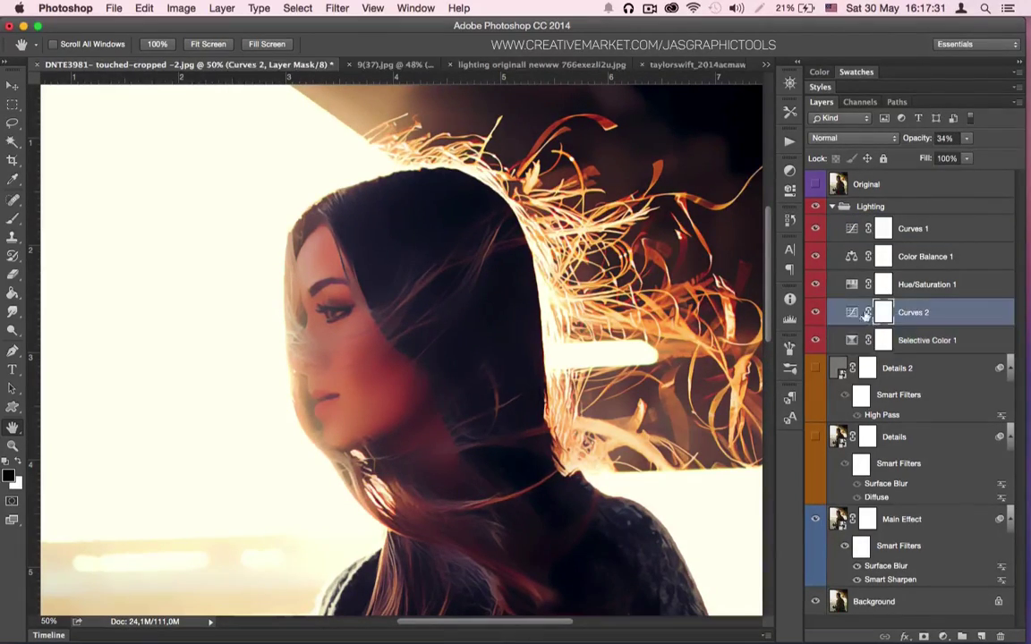
click(815, 313)
click(815, 313)
click(815, 284)
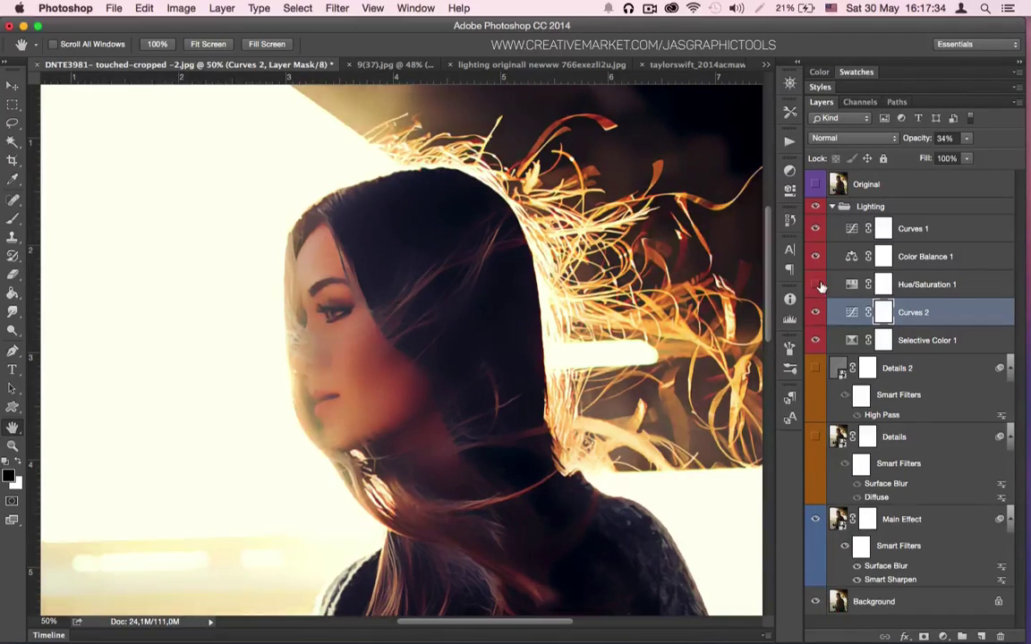
click(815, 284)
click(815, 284)
click(815, 284)
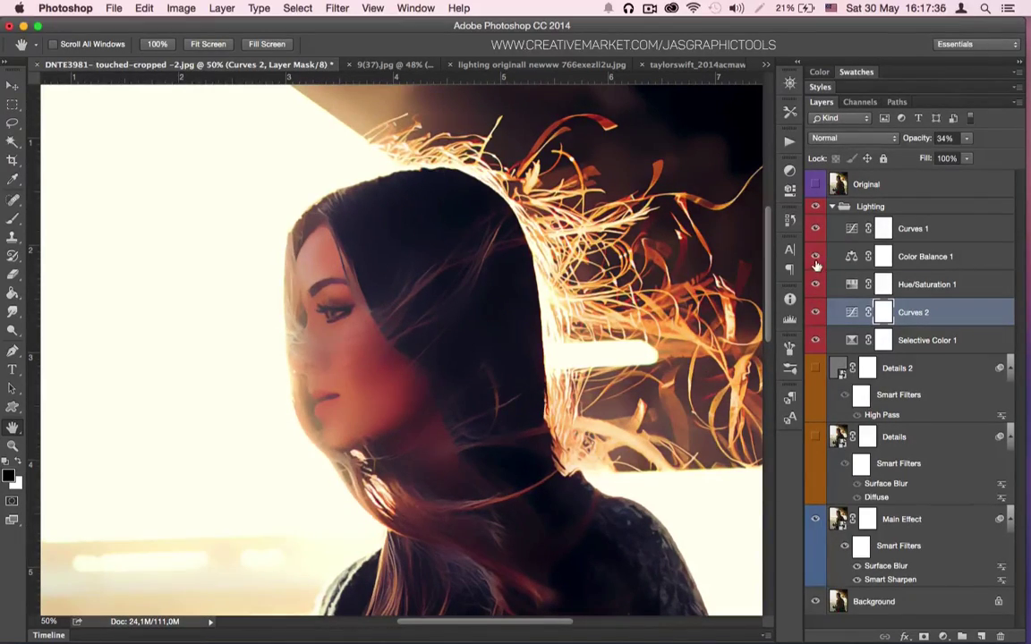
- Compare the image with and without the Color Balance 1 adjustment and set its opacity to 37%
click(814, 260)
click(813, 258)
click(814, 260)
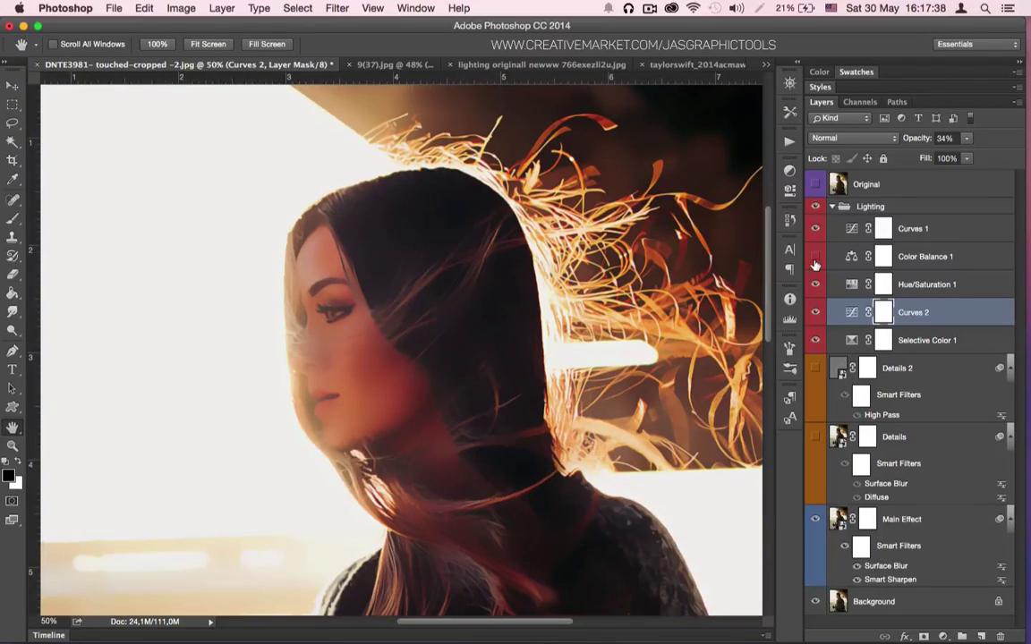
click(815, 258)
click(815, 256)
click(886, 261)
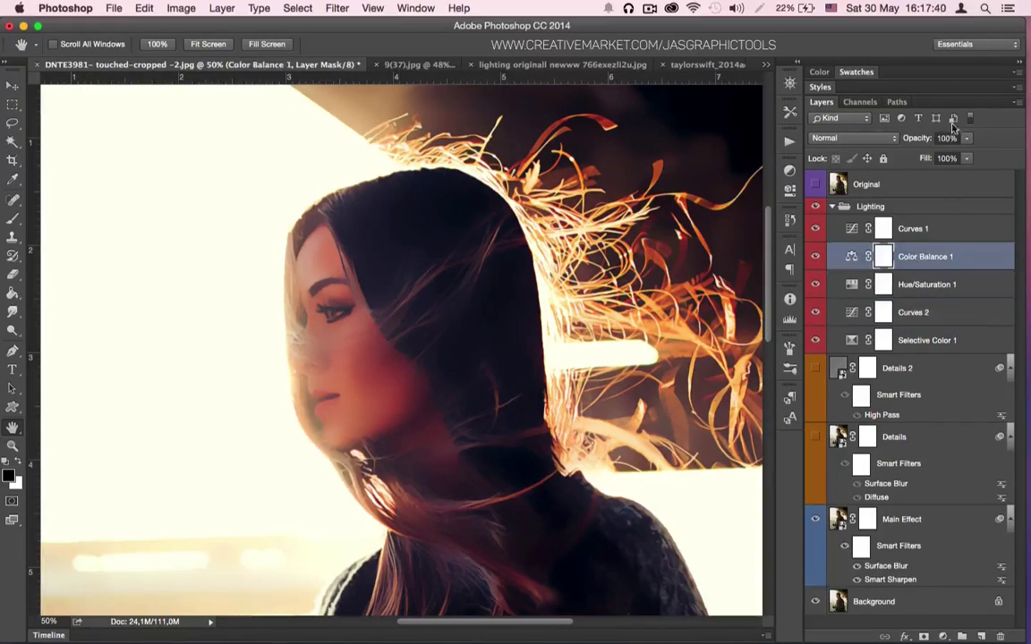
click(966, 138)
drag(939, 158, 924, 157)
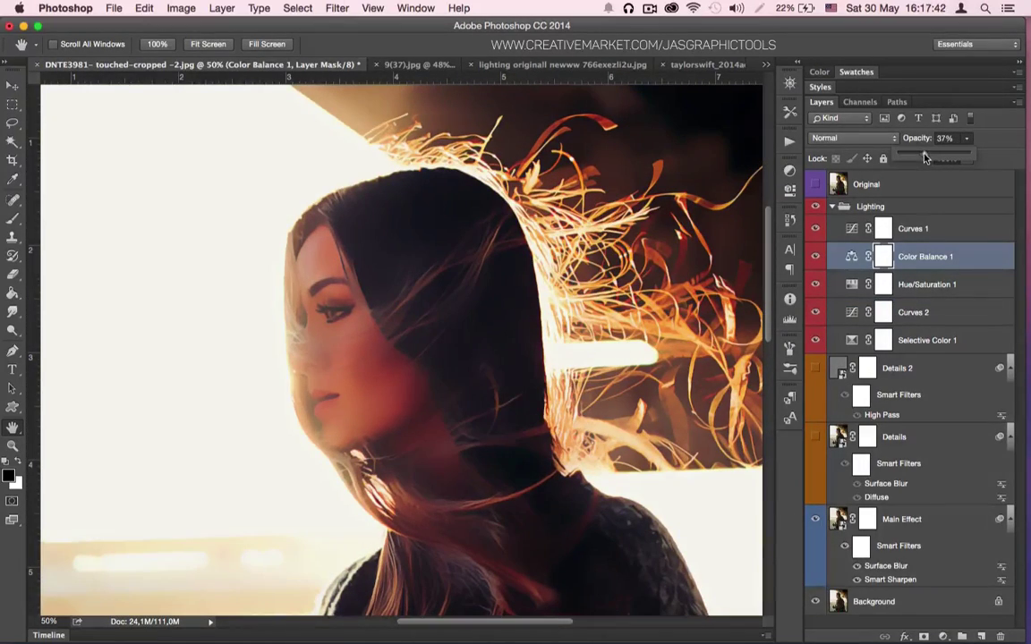
- Compare the painting with the Original layer, collapse the Lighting group and look over the portrait
click(815, 184)
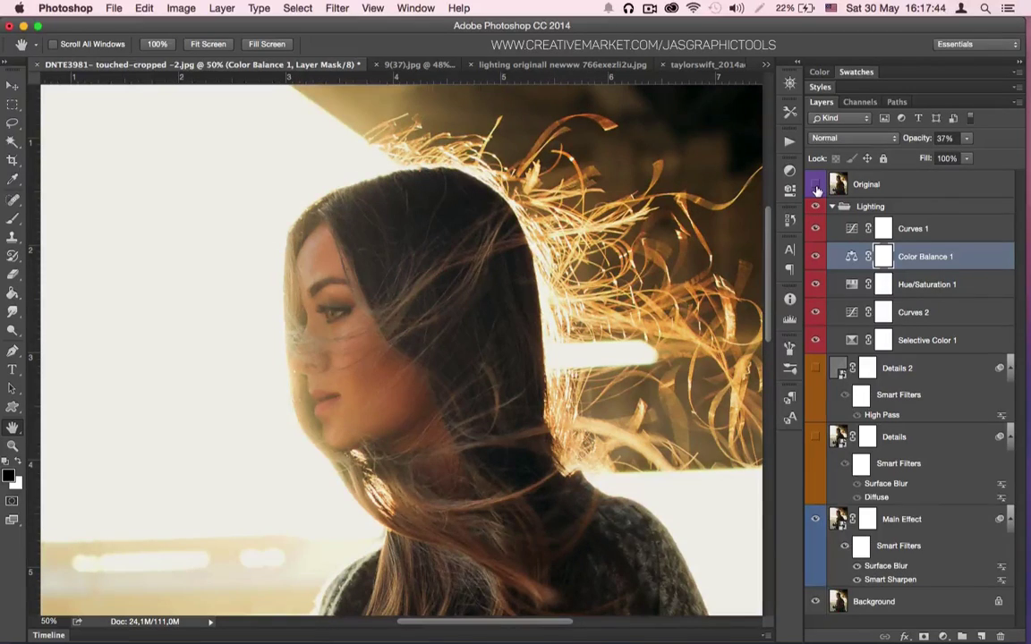
click(815, 186)
click(850, 206)
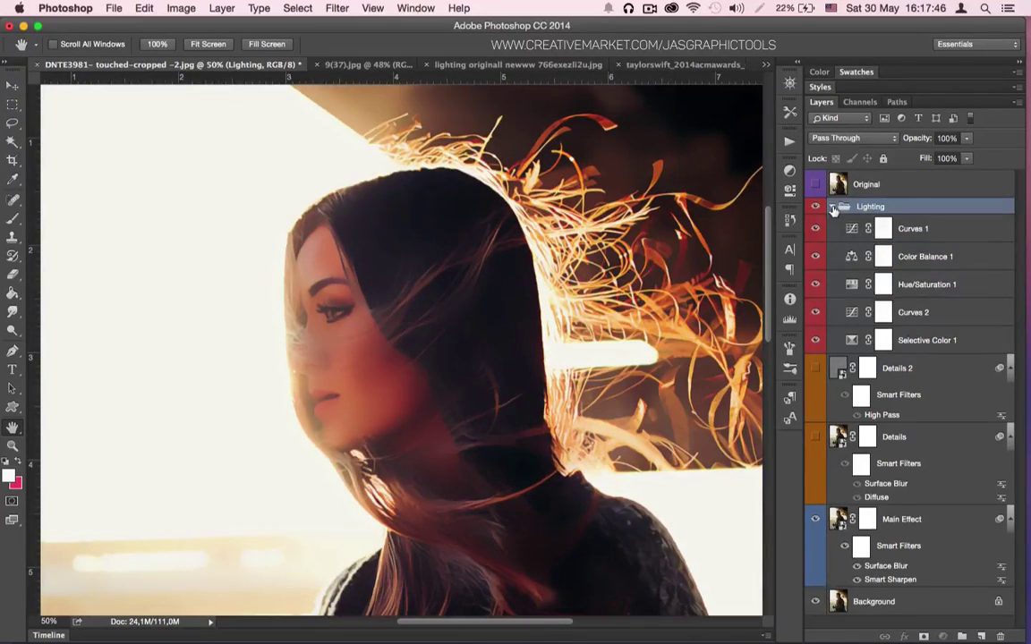
click(831, 207)
scroll(686, 296, down, 5)
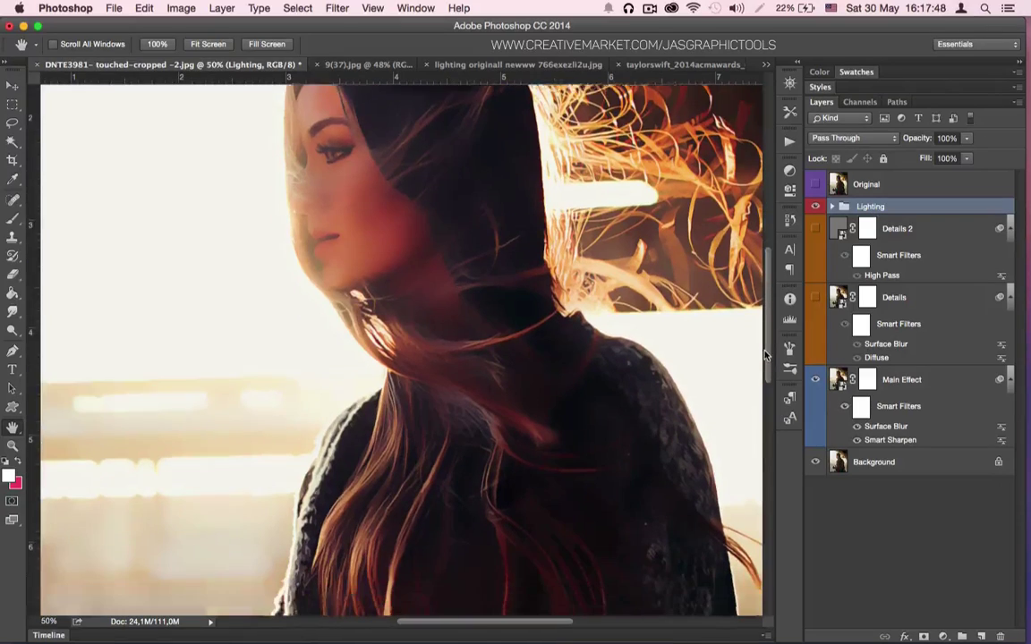
drag(765, 355, 752, 315)
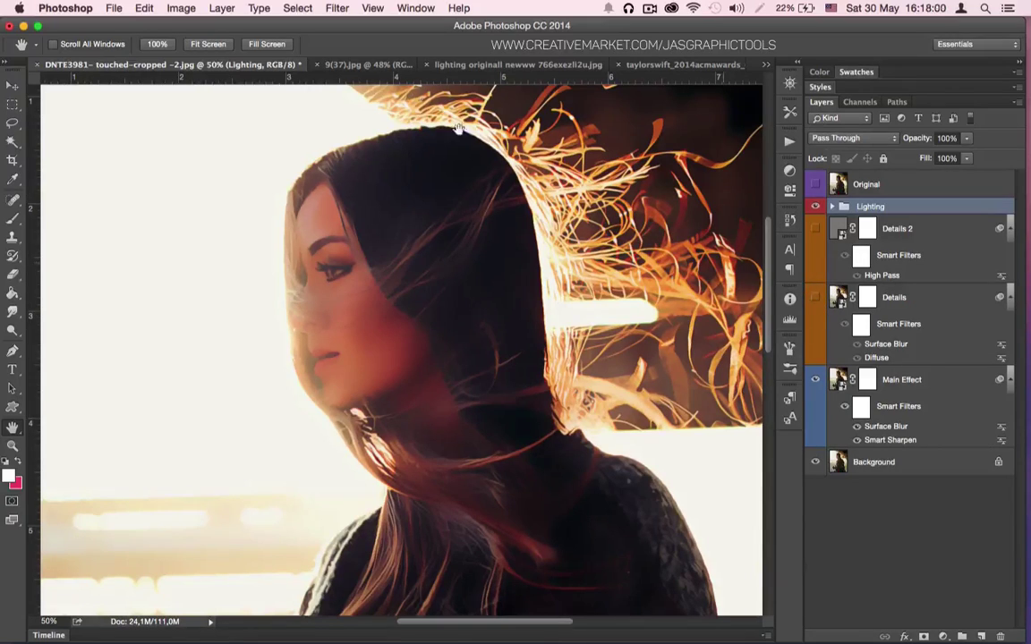
- Show the Details 2 layer, set its opacity to 12% and fit the whole image in view
click(156, 44)
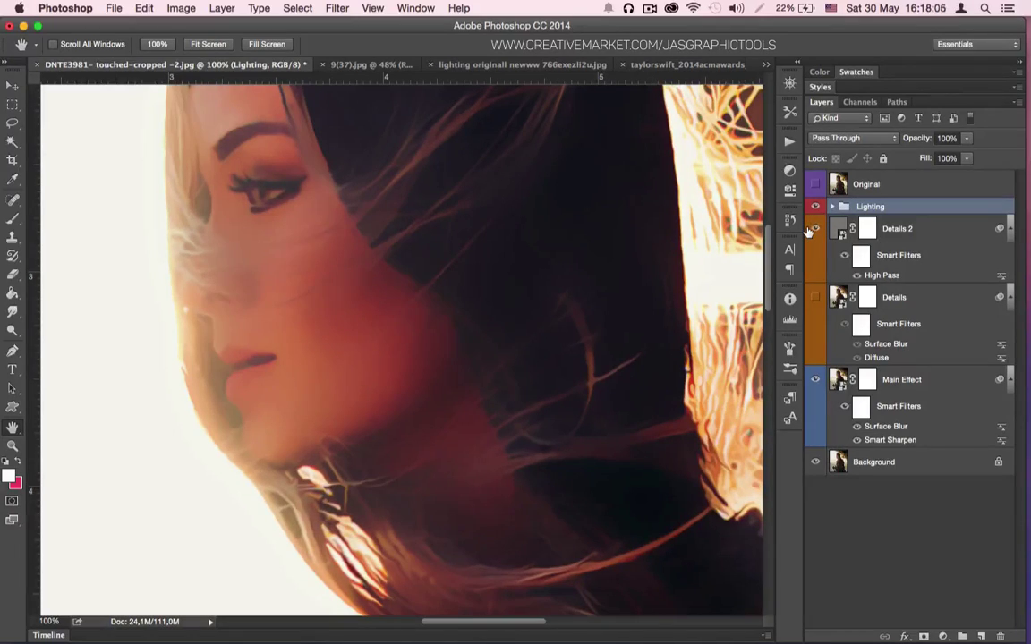
click(913, 230)
click(966, 138)
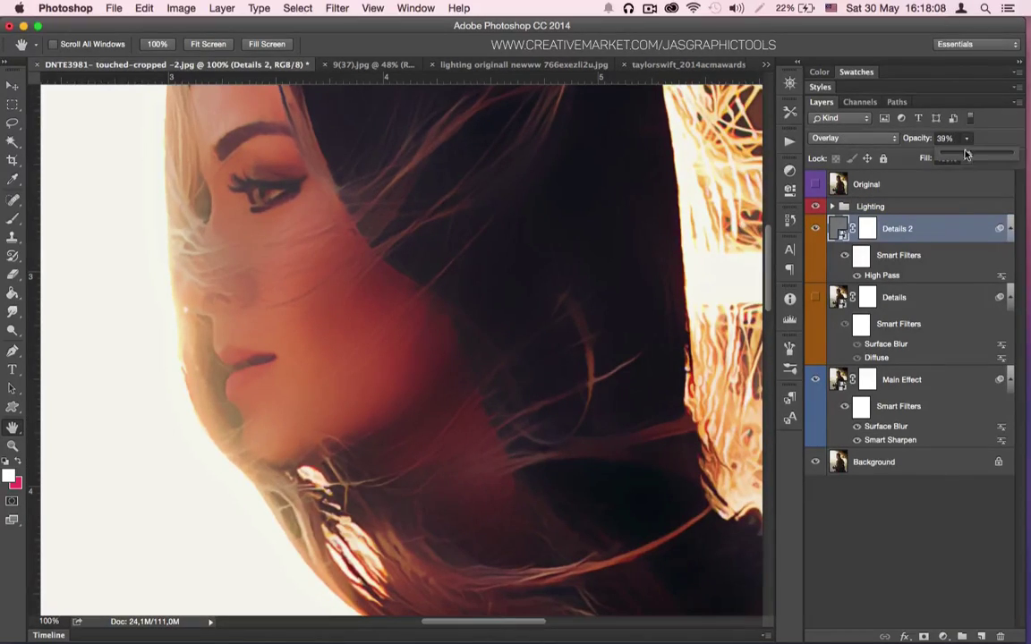
drag(965, 154, 949, 157)
click(207, 44)
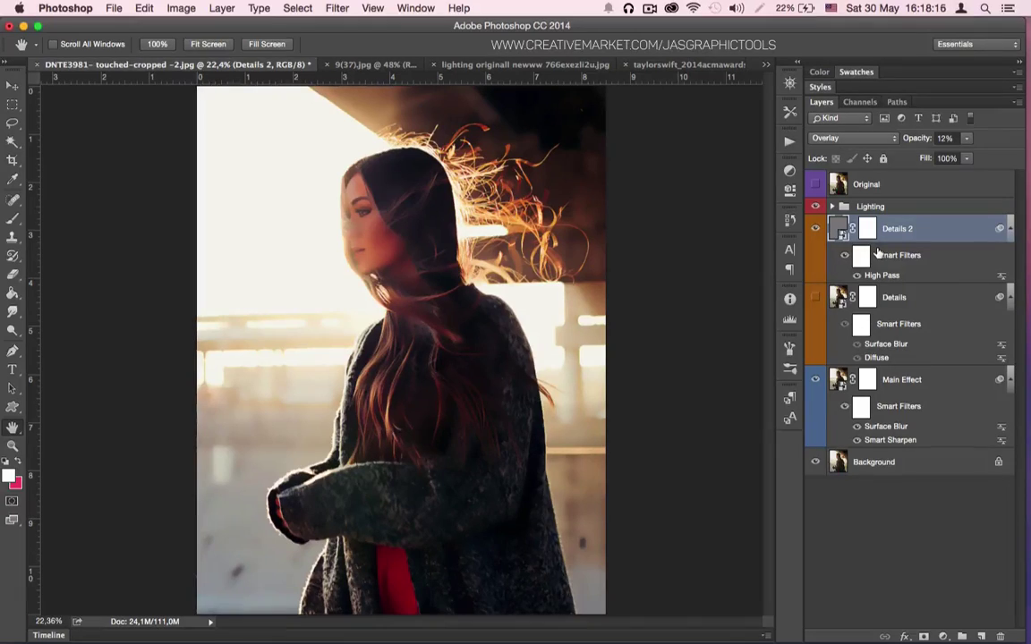
- Merge all layers from Original down to Background into a single layer
click(915, 185)
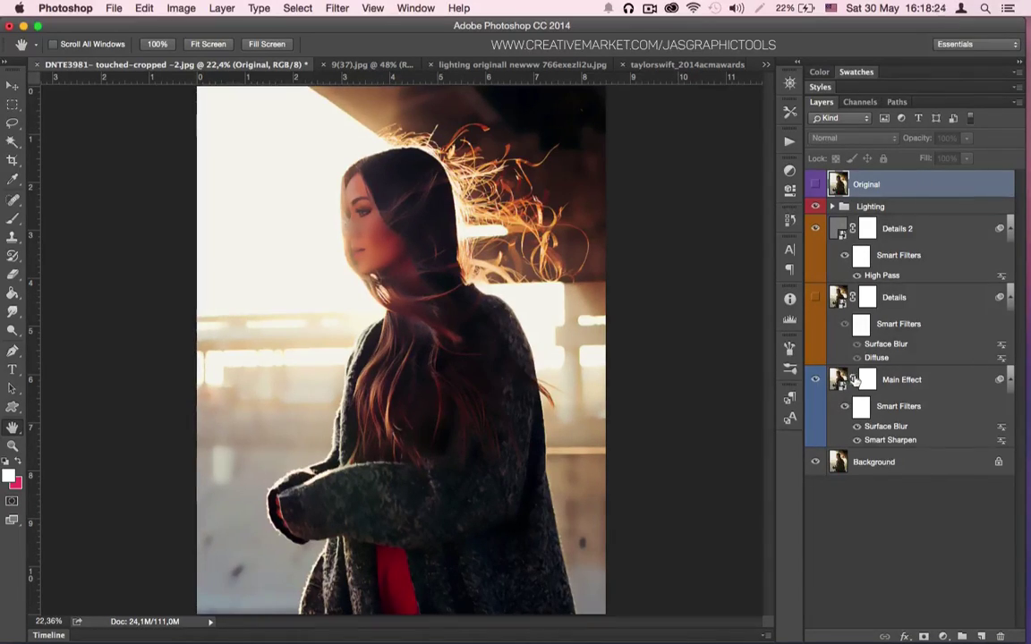
key(shift)
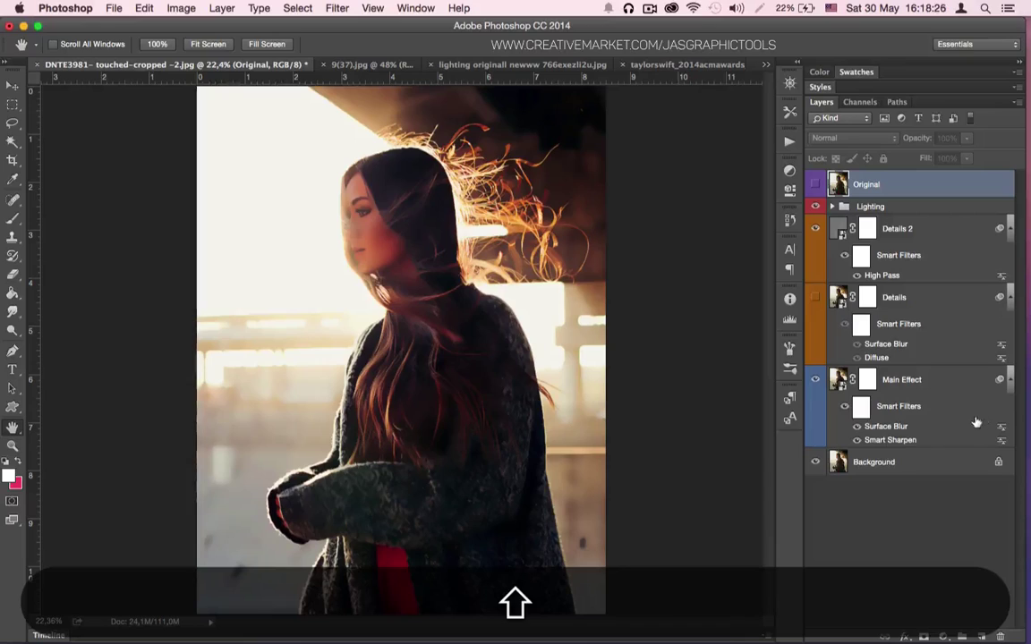
shift+click(918, 463)
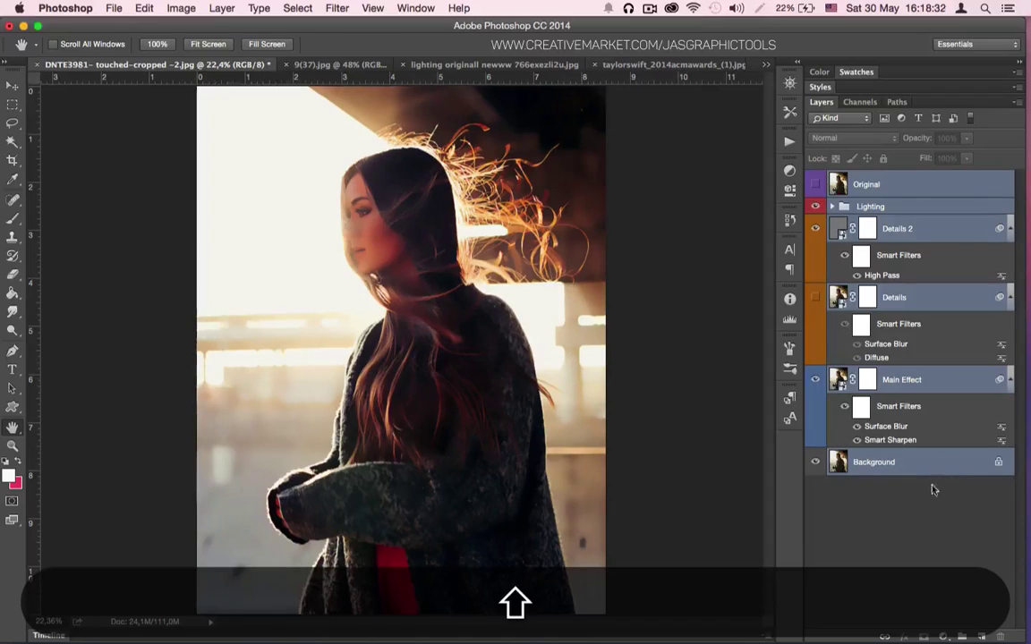
click(933, 488)
click(930, 465)
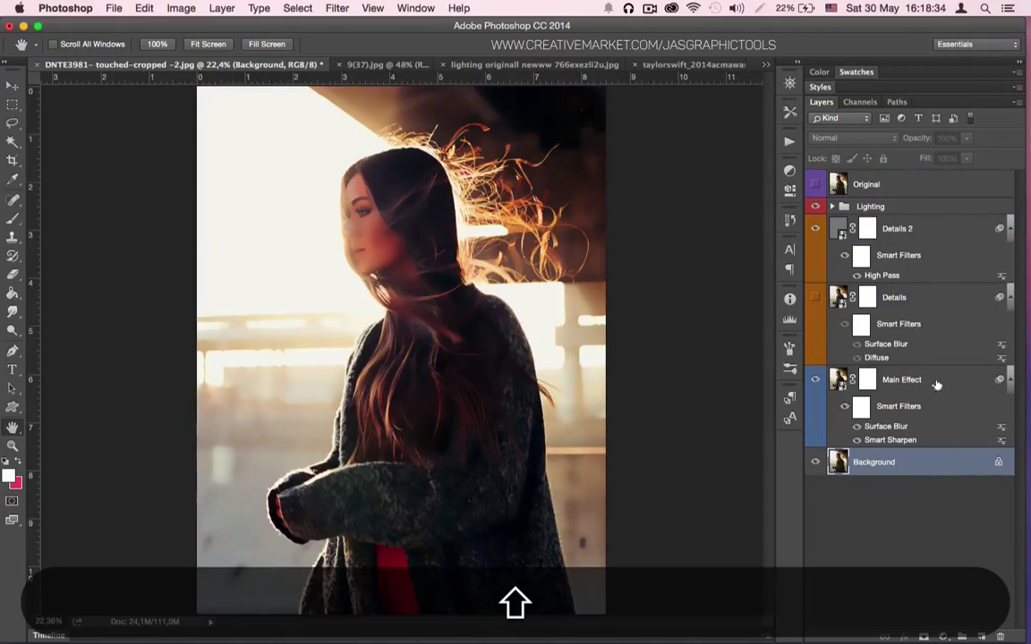
shift+click(897, 184)
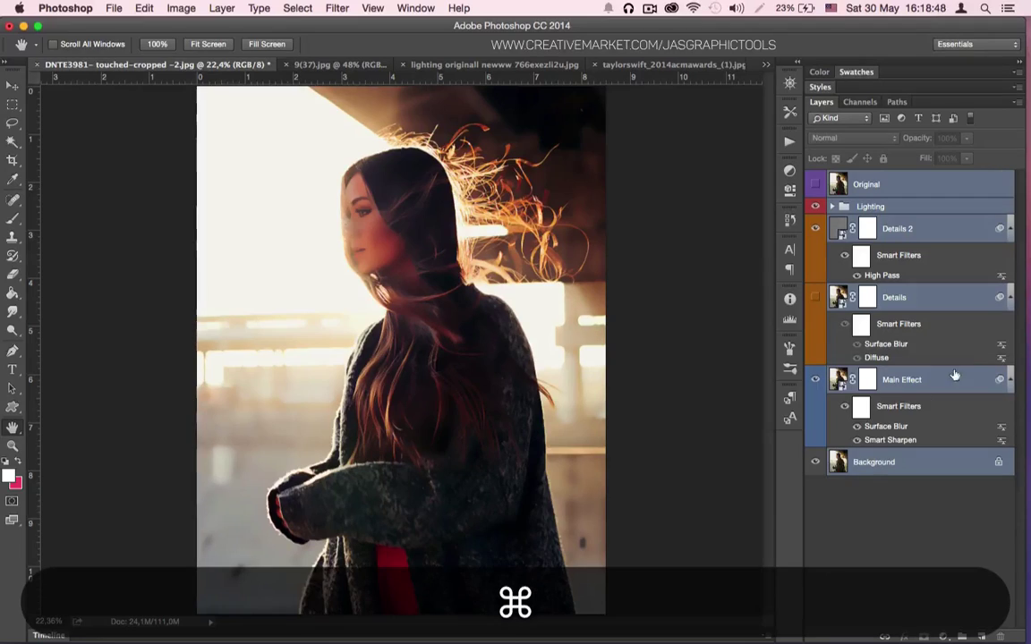
key(super+e)
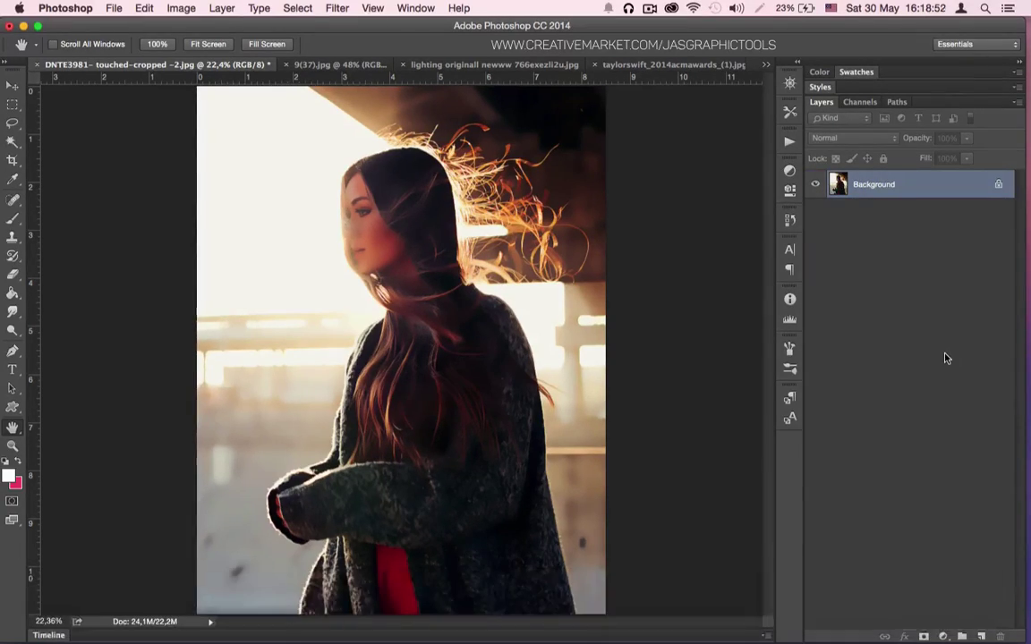
- Run the Digital Painting Action on the merged image and compare the result with the Original layer hidden and shown
click(790, 142)
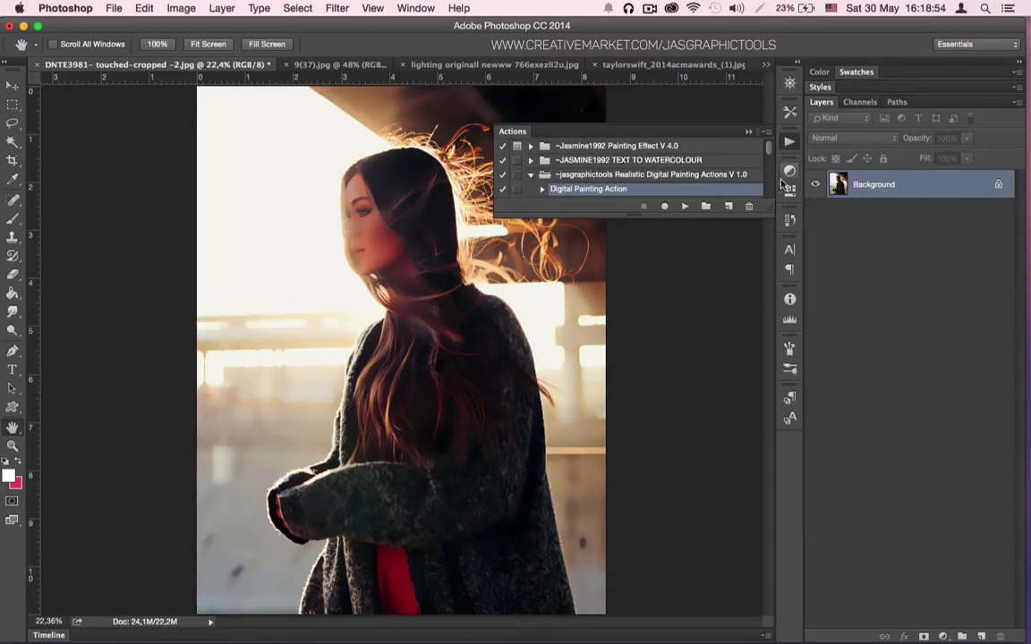
click(685, 208)
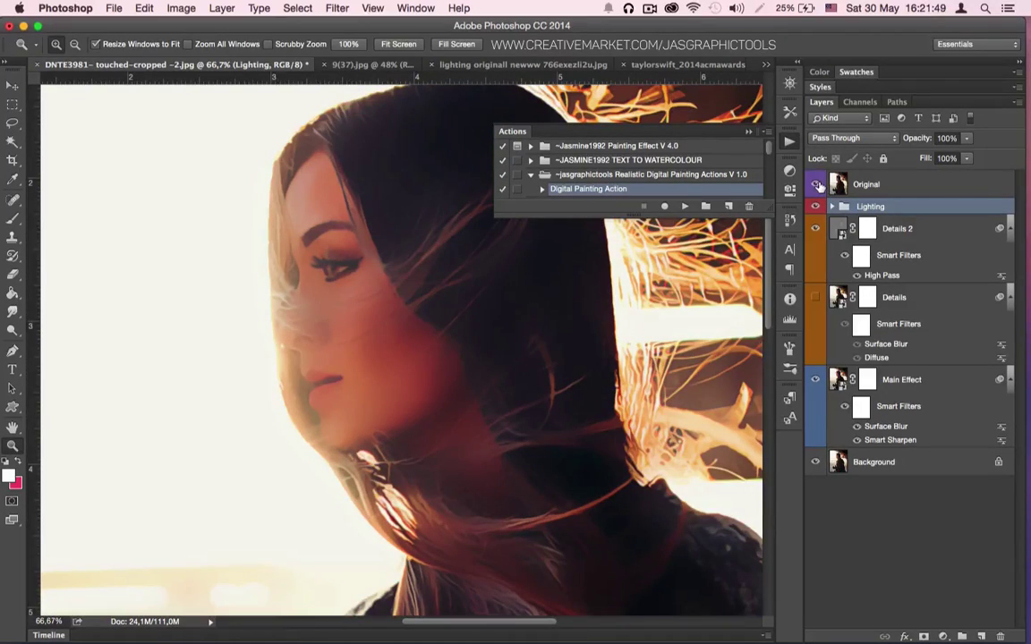
click(816, 185)
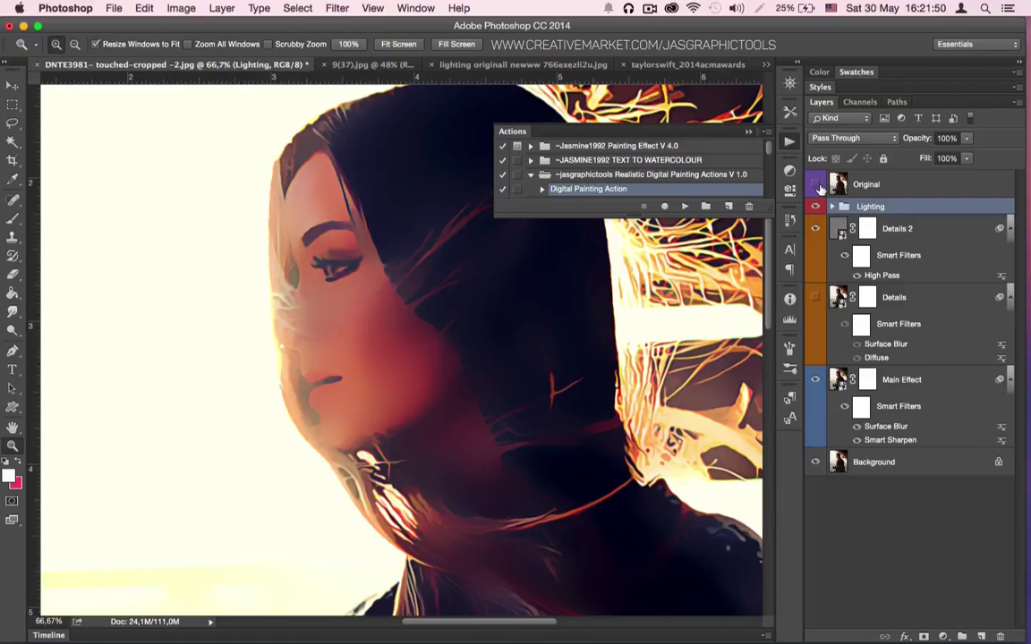
click(815, 184)
click(850, 184)
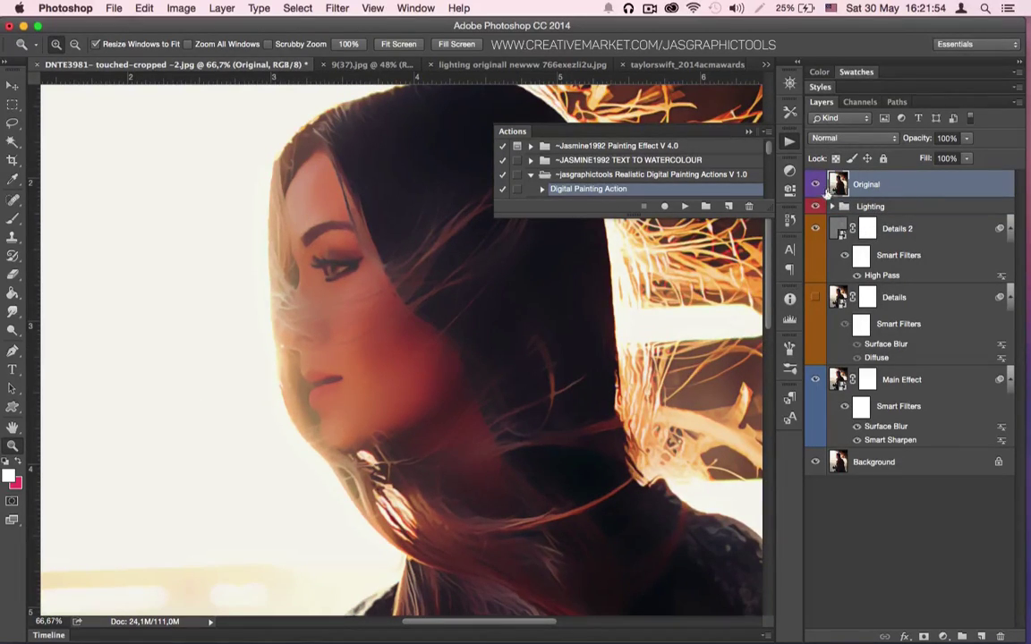
click(816, 185)
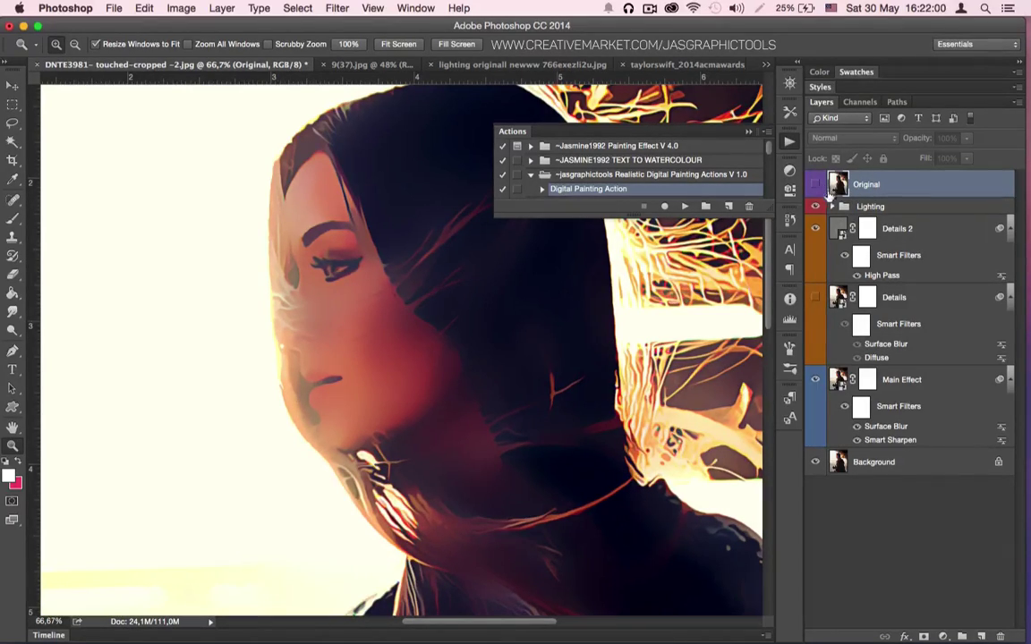
click(816, 184)
- Set the Original layer's opacity to 39%, compare the blend with it hidden and shown, and close the actions list
mouse_move(966, 138)
mouse_down()
mouse_move(959, 152)
mouse_move(930, 156)
mouse_up()
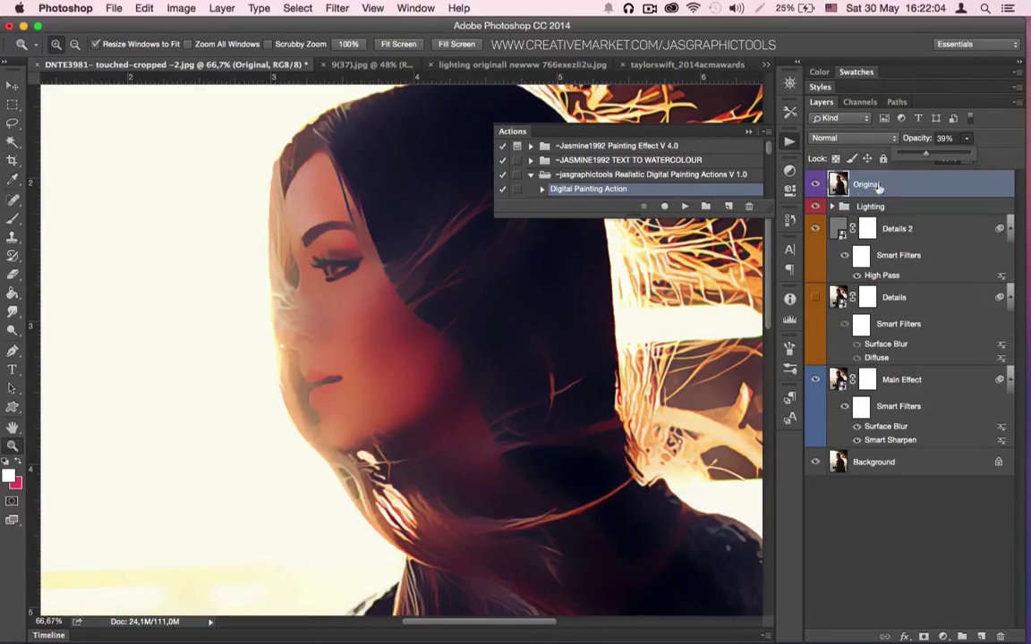
click(815, 184)
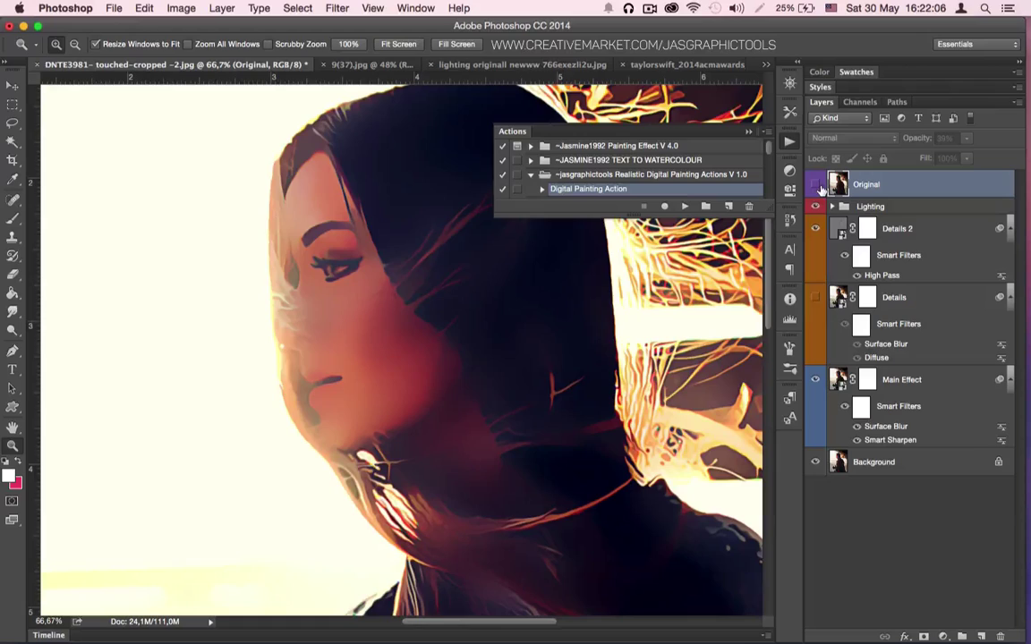
click(815, 184)
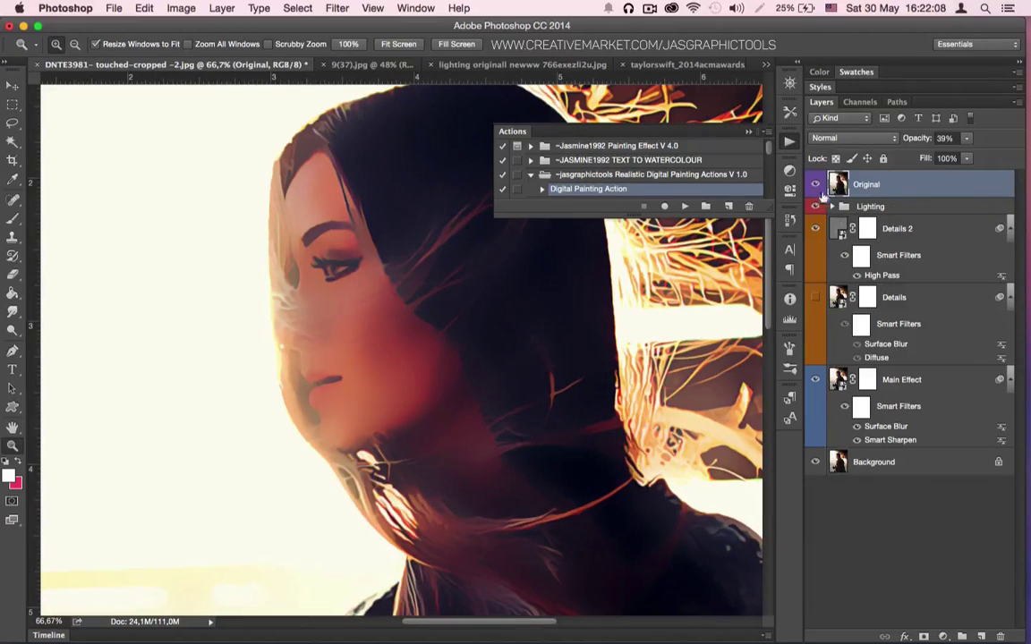
click(788, 141)
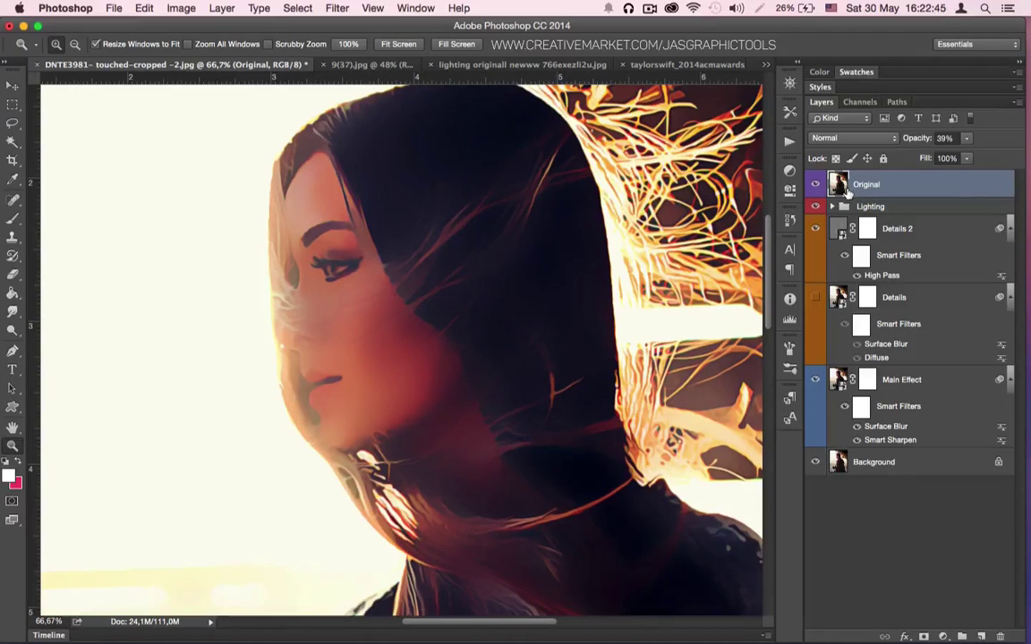
- Try a Selective Color adjustment on the Neutrals with Cyan +33, Magenta +6 and Yellow +16
click(702, 240)
drag(486, 622, 446, 623)
scroll(402, 350, down, 2)
click(398, 43)
click(390, 150)
click(390, 149)
click(390, 149)
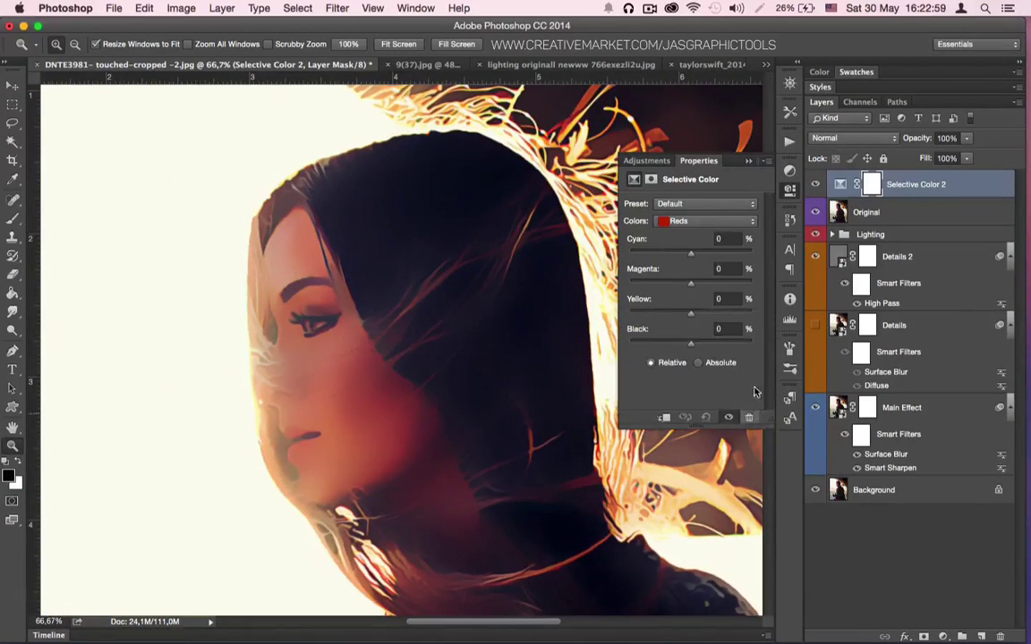
click(705, 221)
click(704, 308)
drag(690, 254, 659, 289)
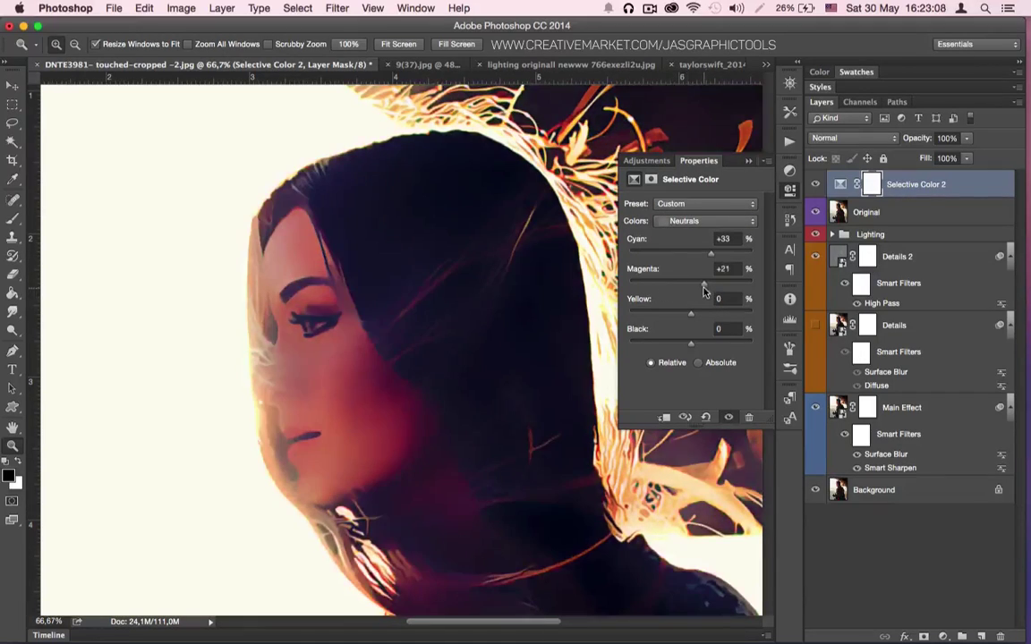
drag(691, 312, 701, 313)
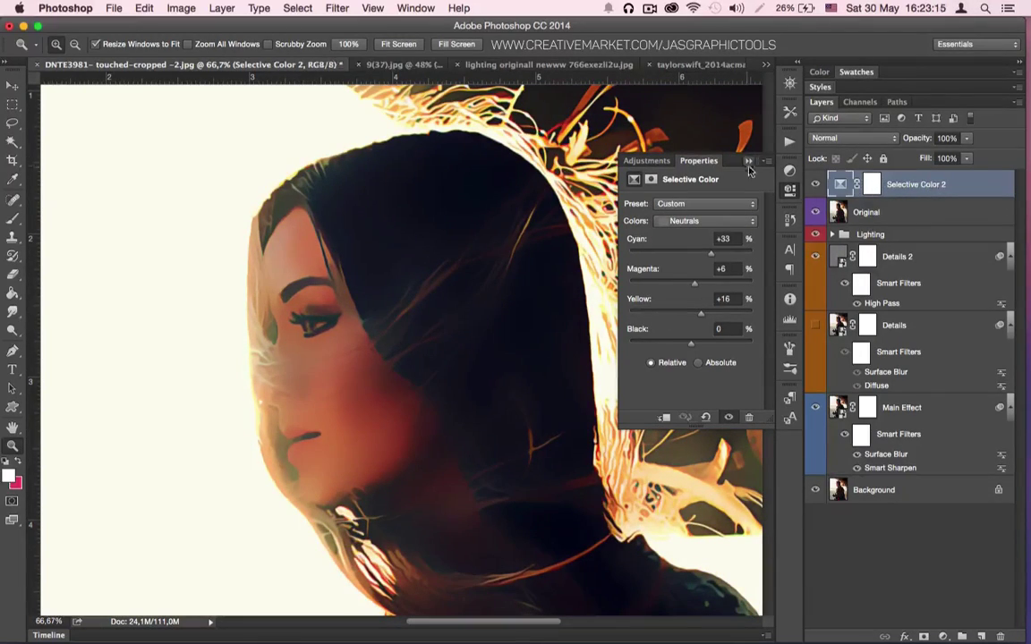
click(814, 183)
- Select the painting layers together with the Background and merge them into one layer
key(alt+super+a)
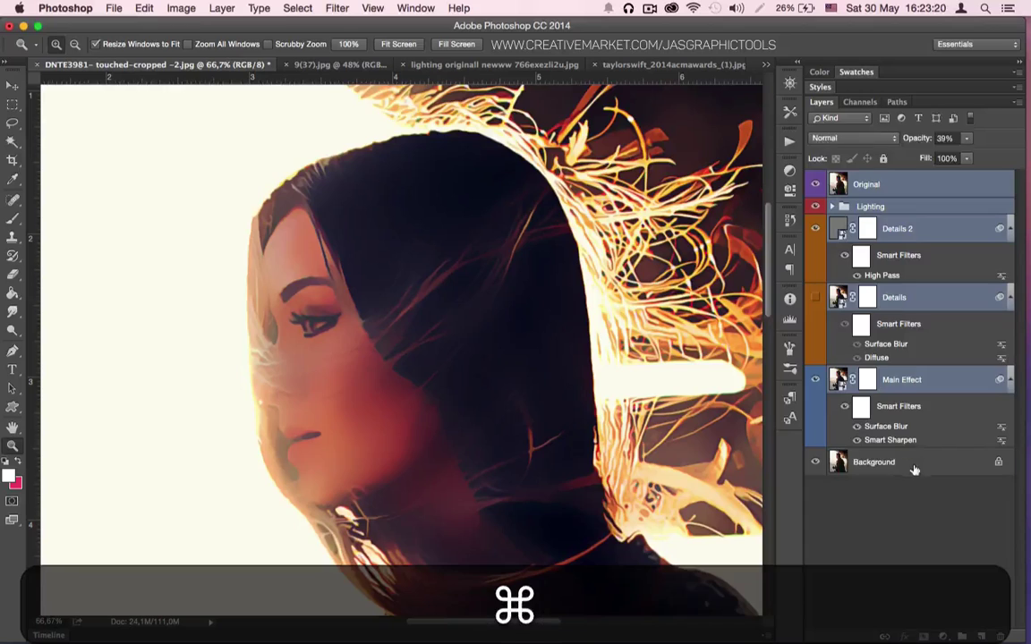
super+click(913, 467)
key(super+e)
- Open the Camera Raw filter and set Temperature to +14, Tint to -20, Exposure to +0.40, Contrast to +38 and Highlights to +17
click(336, 8)
click(389, 114)
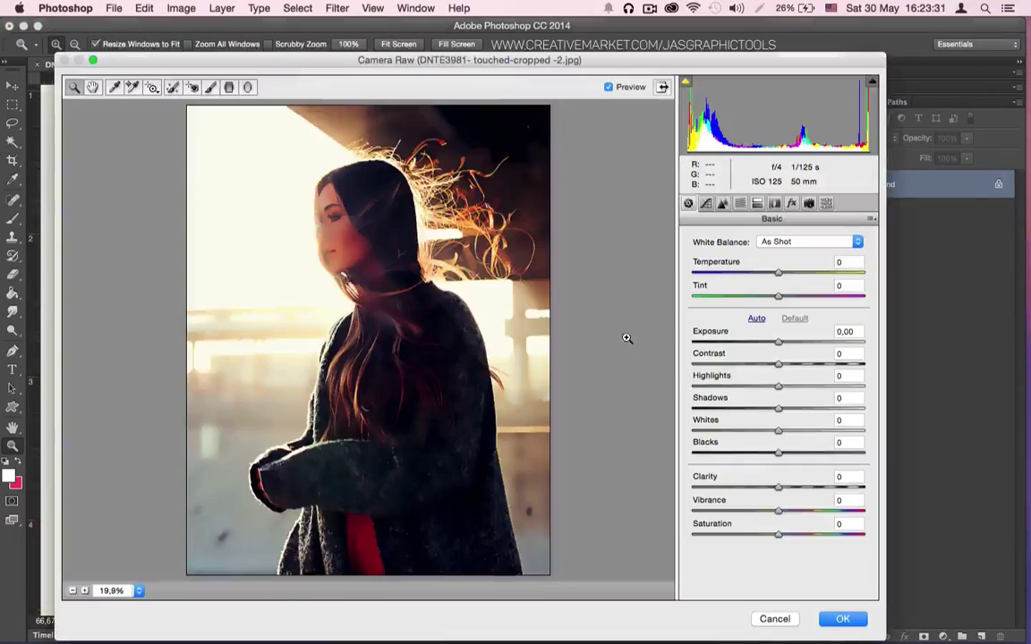
click(331, 207)
click(368, 340)
click(368, 340)
click(367, 340)
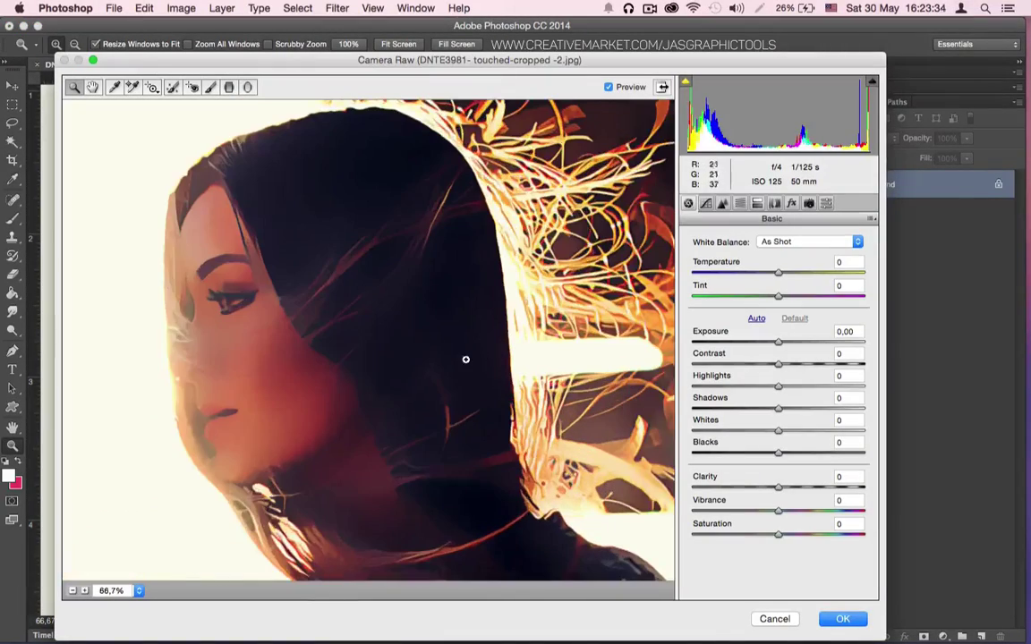
drag(778, 273, 760, 297)
drag(779, 341, 792, 387)
- Set Shadows to +47, Whites to -26, Blacks to +23, Clarity to +60, Vibrance to +2 and Saturation to 0
drag(778, 408, 819, 451)
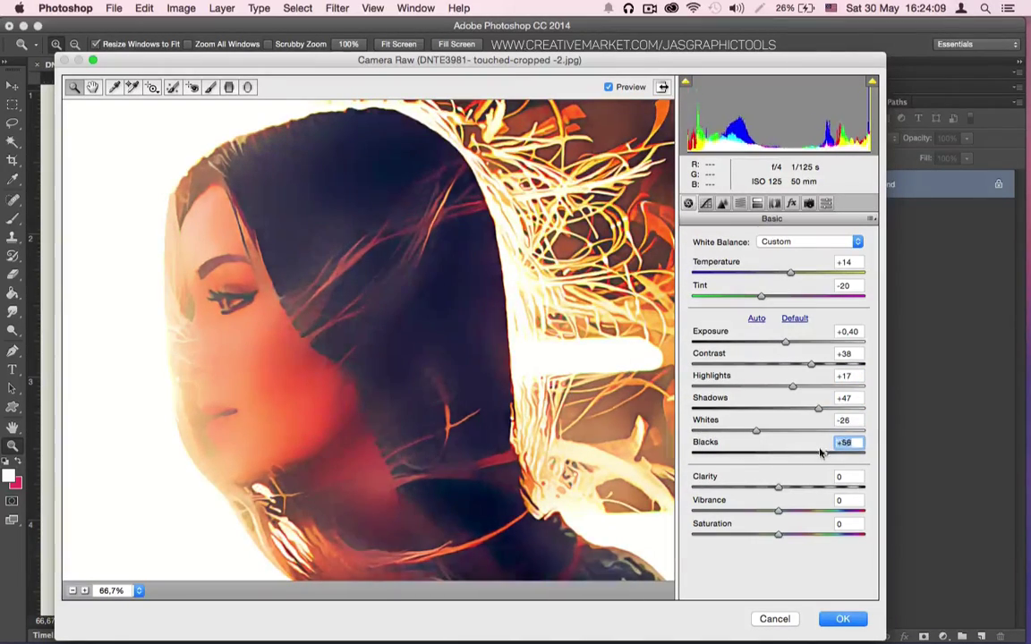
click(772, 488)
drag(767, 489, 777, 534)
text(0)
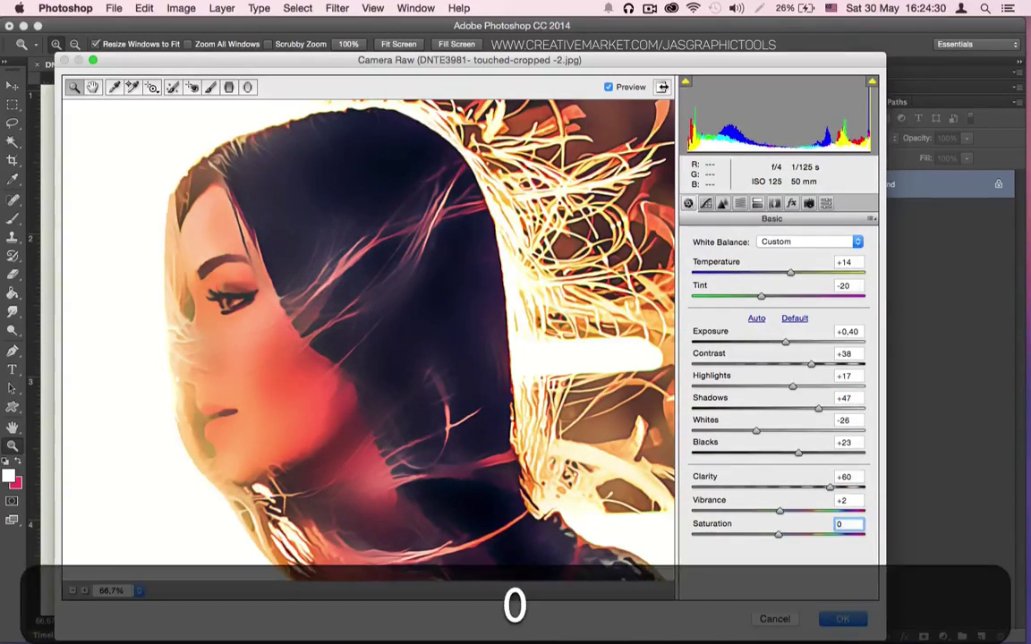
- In the HSL luminance settings, set Reds to -15, Oranges to +12, Yellows to +33, Greens to +14 and Aquas to +16
click(705, 203)
click(722, 204)
click(757, 203)
click(775, 203)
click(740, 203)
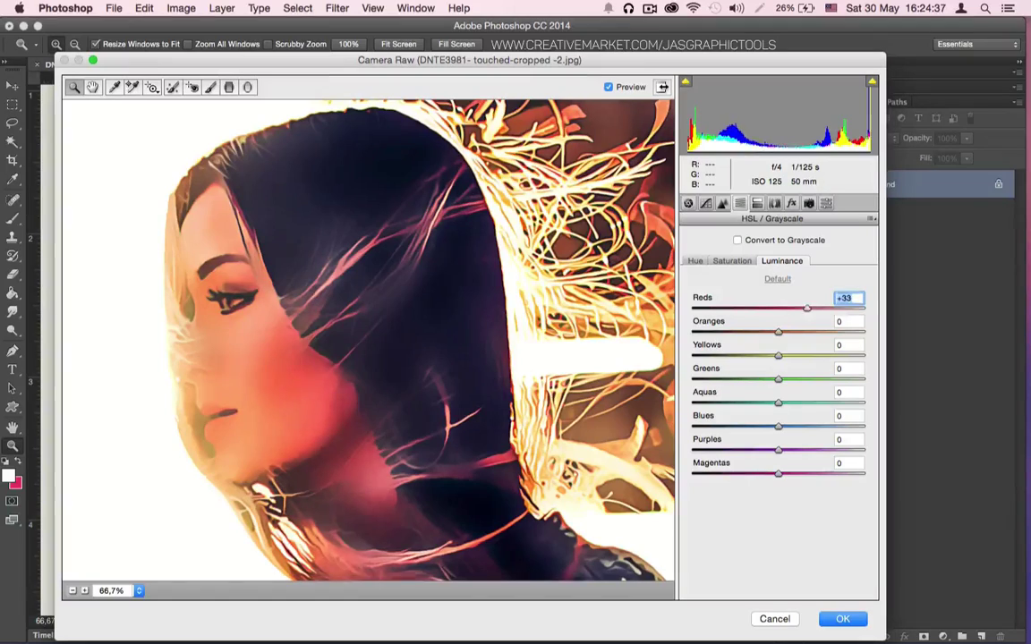
drag(807, 308, 788, 332)
drag(779, 355, 807, 355)
drag(778, 379, 837, 378)
text(14)
key(Tab)
text(53)
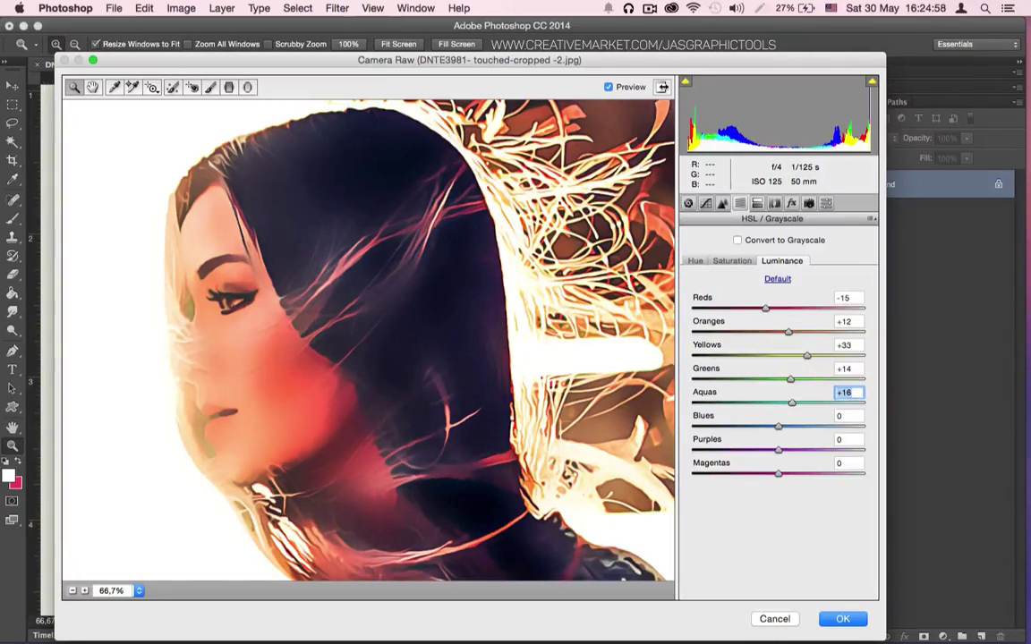
- Set the Purples luminance to +45 and raise the Magentas luminance well above it
key(Tab)
key(Tab)
text(45)
key(Tab)
text(61)
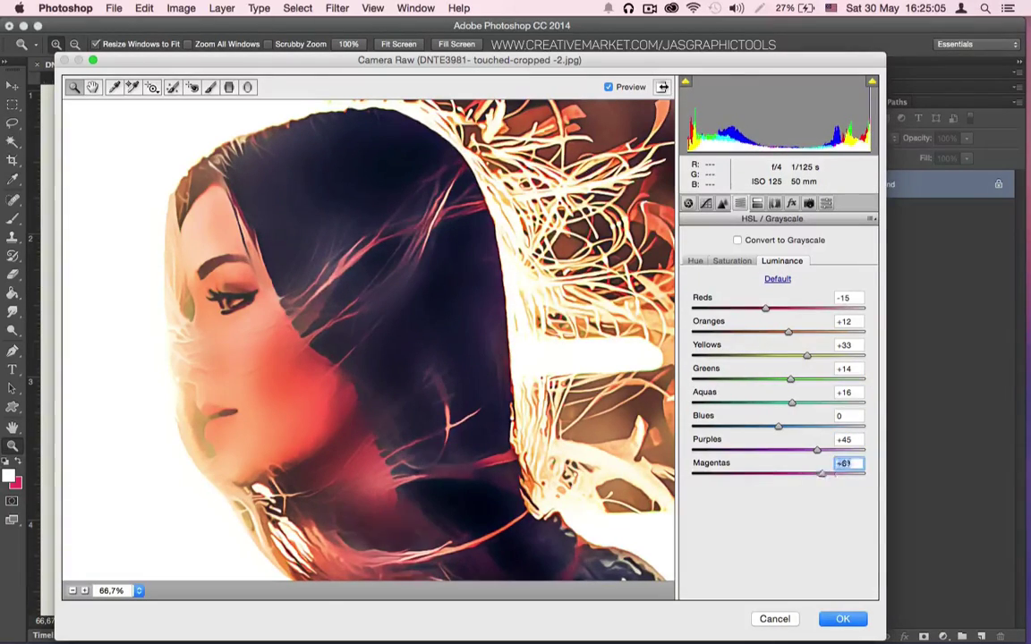
drag(821, 474, 843, 473)
- Set the HSL saturation of Reds to -1, Oranges to -3 and Yellows to -43
click(731, 261)
drag(778, 308, 760, 332)
text(-3)
key(Return)
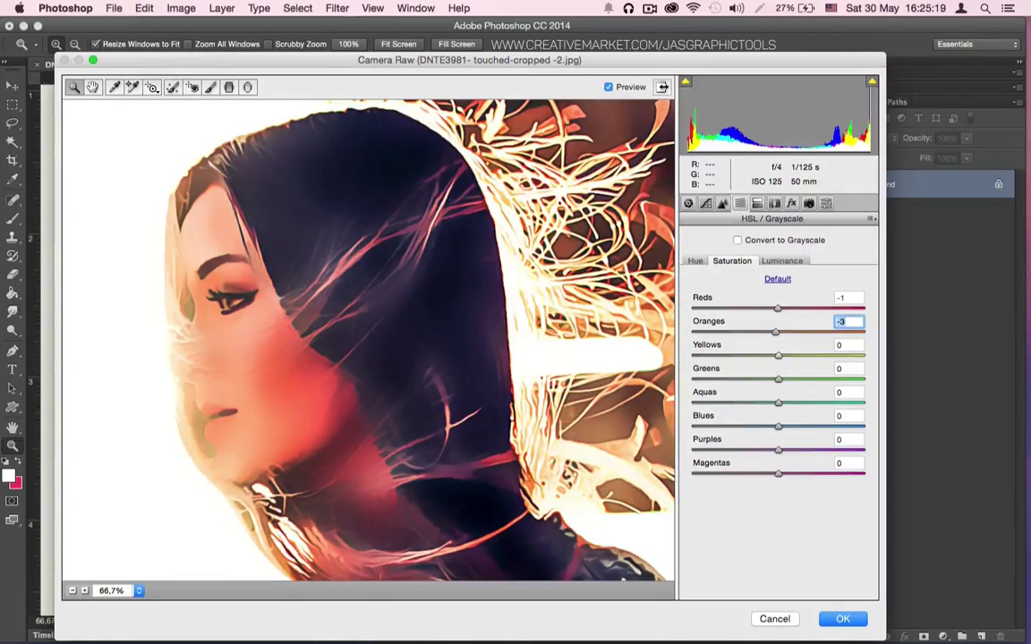
key(Tab)
text(-30)
key(Return)
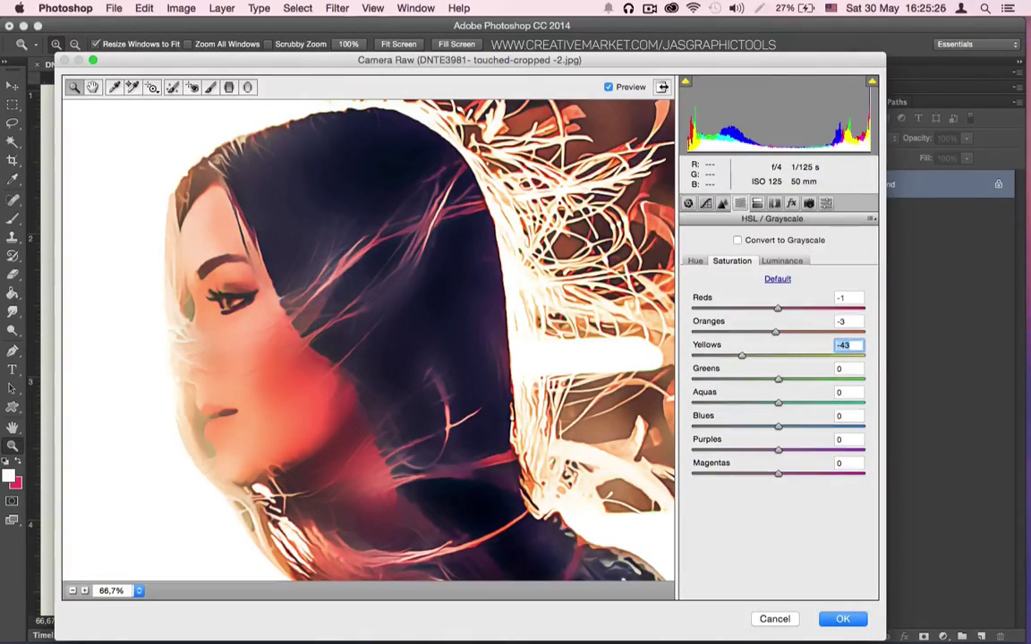
- Set the saturation of Greens to -2, Aquas to -3 and Blues to +29
key(Tab)
text(-83)
key(Return)
text(29)
key(Return)
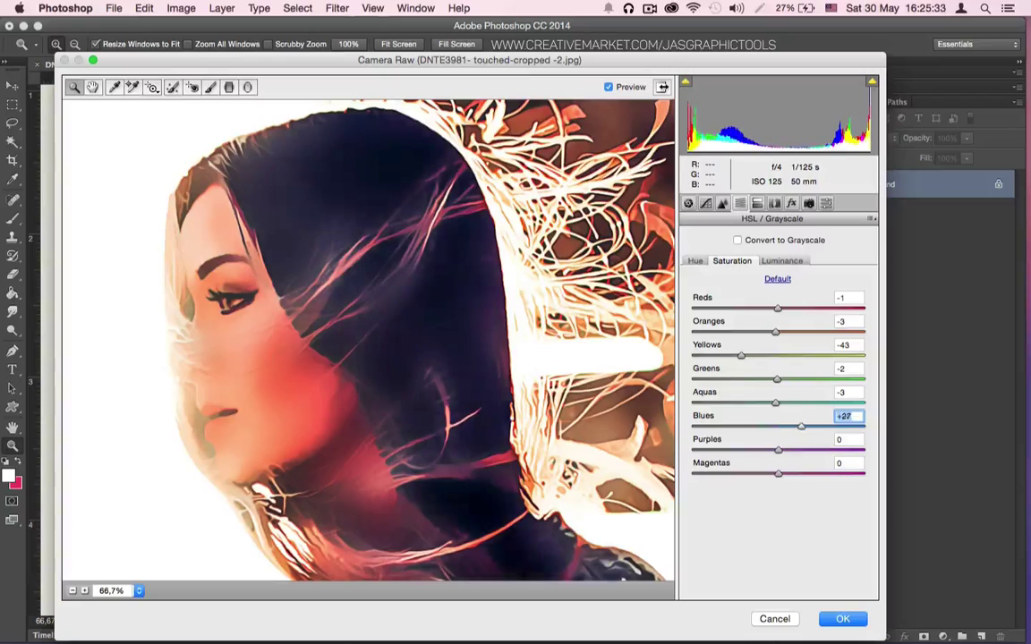
- Set the saturation of Purples to +61 and Magentas to about -60
key(Tab)
text(78)
key(Return)
key(Tab)
text(-58)
key(Return)
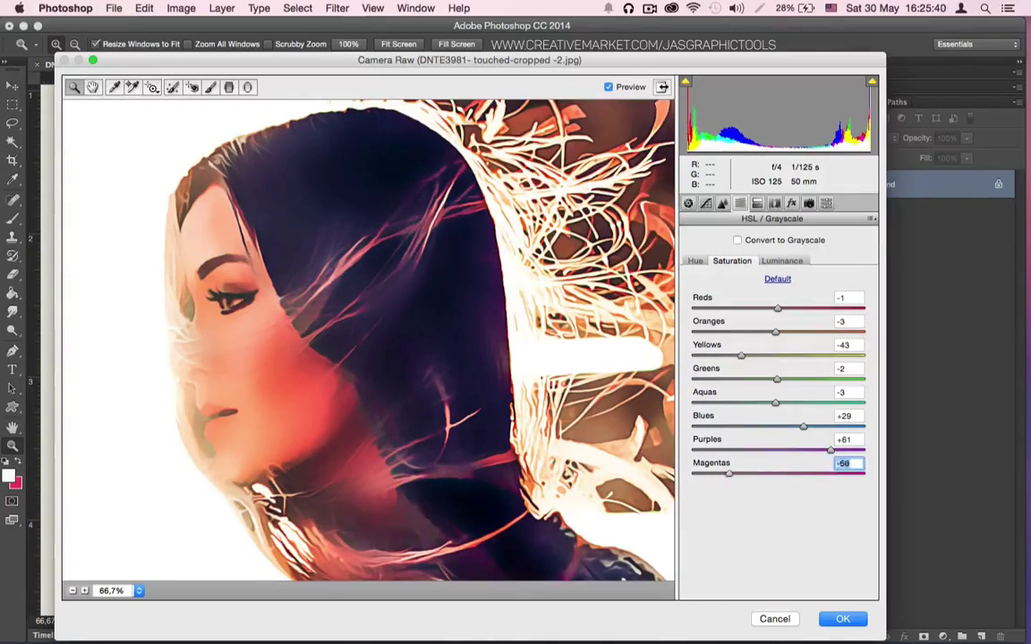
- Set the HSL hue of Reds to -1 and Oranges to +2
click(694, 261)
mouse_move(778, 308)
mouse_down()
mouse_move(817, 308)
mouse_move(780, 308)
mouse_up()
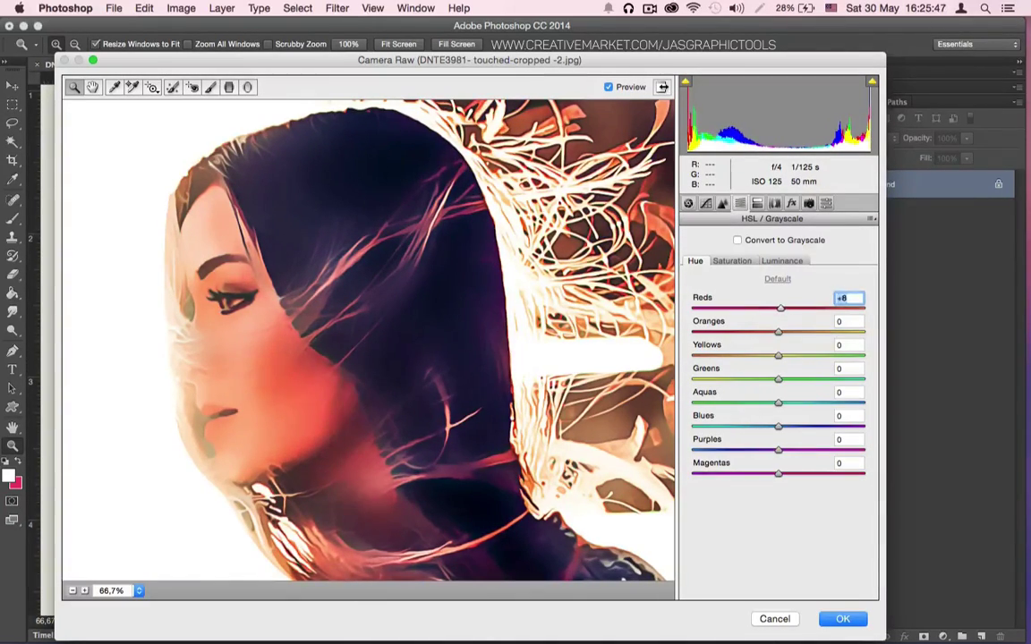
text(-1)
key(Return)
key(Tab)
text(15)
key(Return)
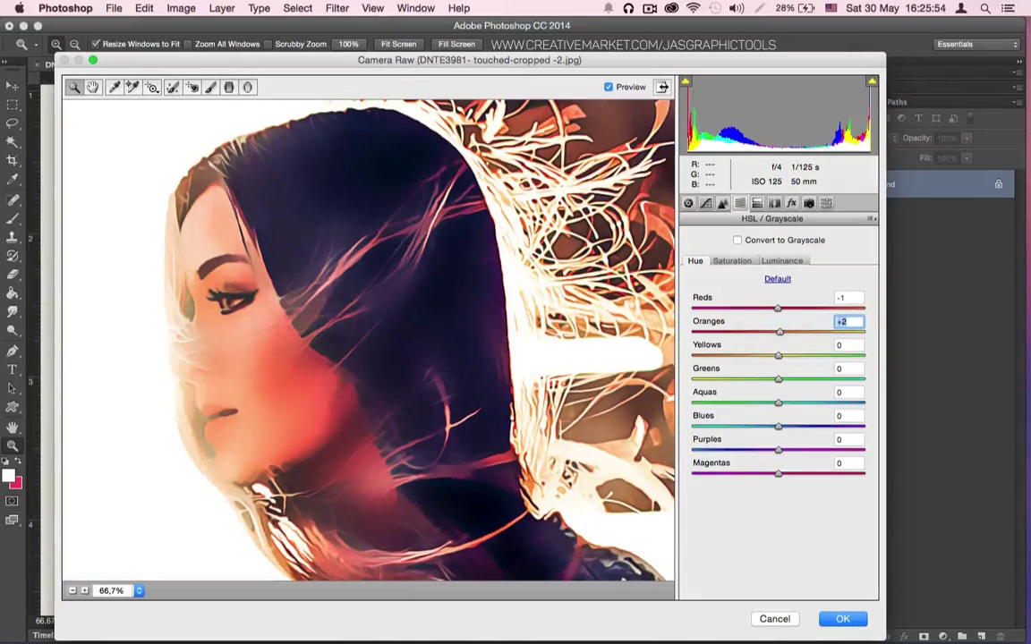
- Set the hue of Yellows to -71 and Greens to +22
key(Tab)
text(-71)
key(Return)
key(Tab)
text(22)
key(Return)
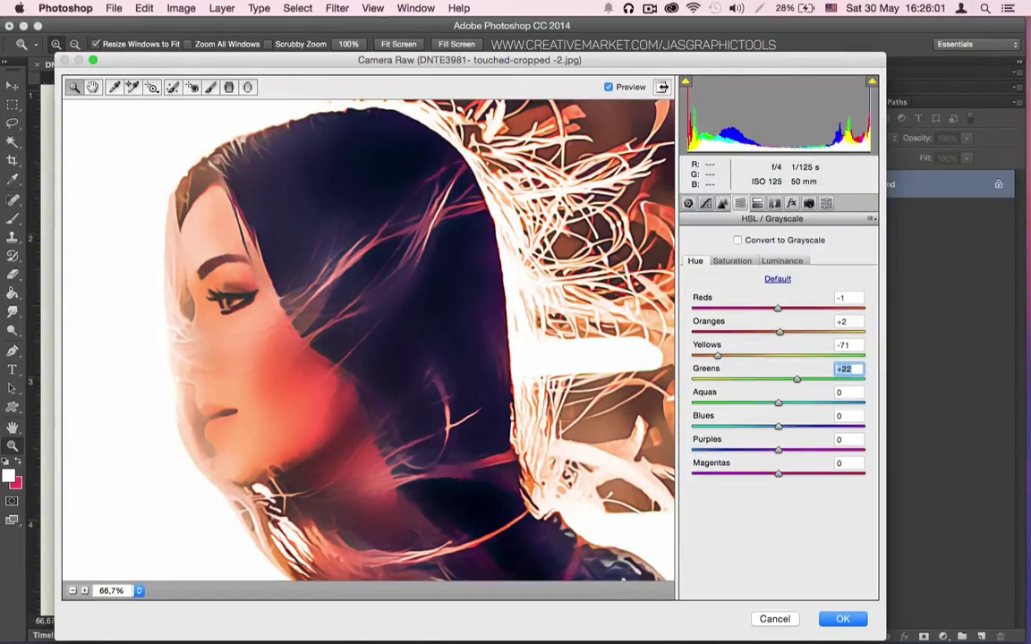
- Set the hue of Blues to +9, Purples to -1, Magentas to -3 and Oranges to +3
drag(778, 450, 805, 450)
mouse_move(778, 426)
mouse_down()
mouse_move(793, 426)
mouse_move(778, 450)
mouse_move(795, 426)
mouse_up()
click(779, 473)
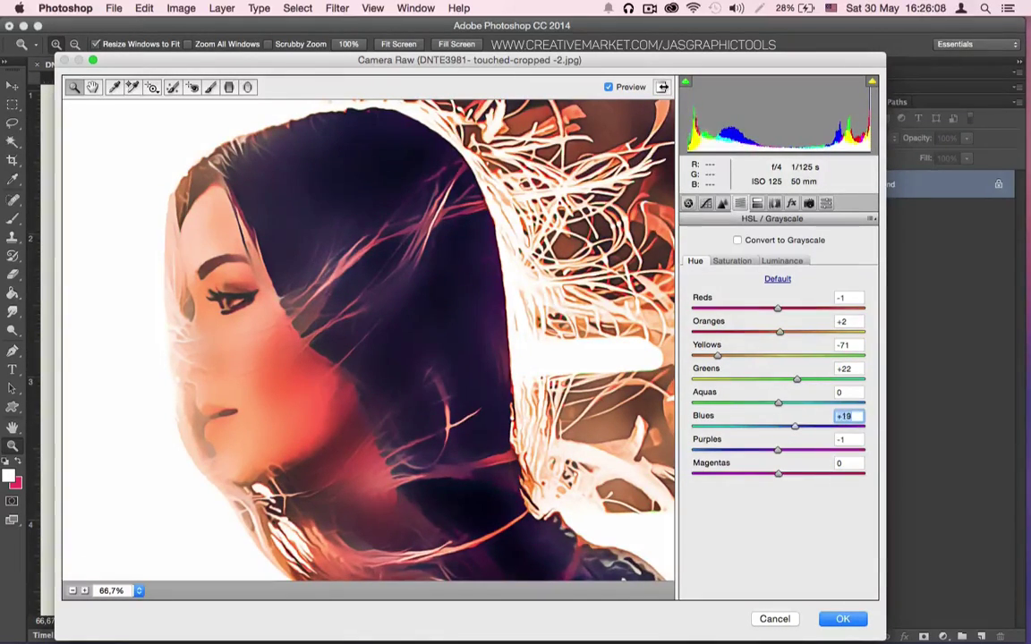
drag(779, 473, 776, 473)
drag(779, 332, 780, 332)
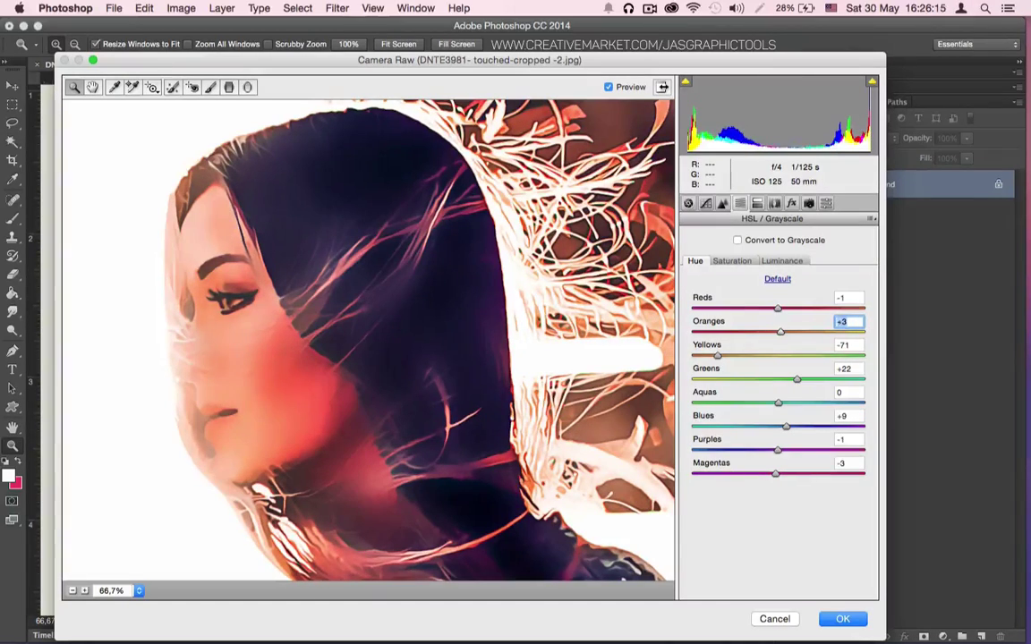
- Apply the Camera Raw grading to the image and inspect the graded portrait at overview and close-up size
key(Return)
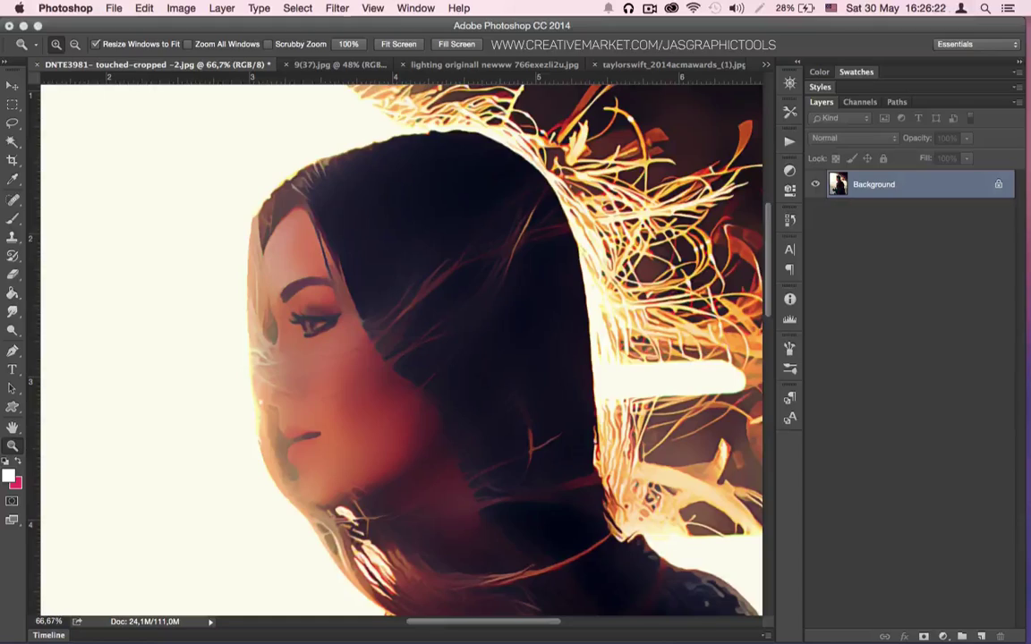
key(super+minus)
key(super+minus)
key(super+equal)
key(super+equal)
key(super+equal)
key(super+equal)
key(super+equal)
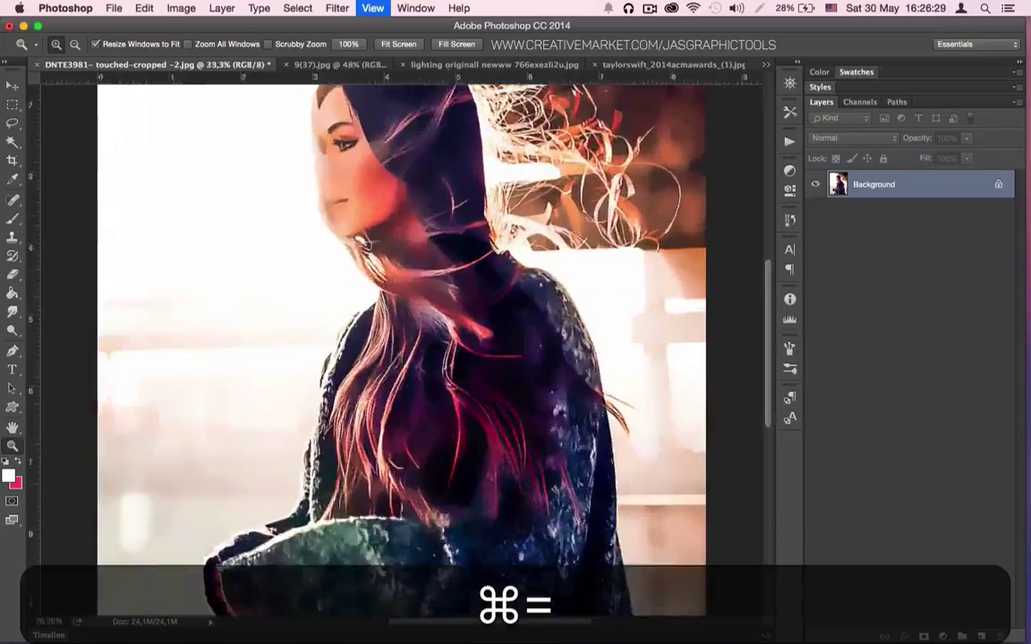
key(super+minus)
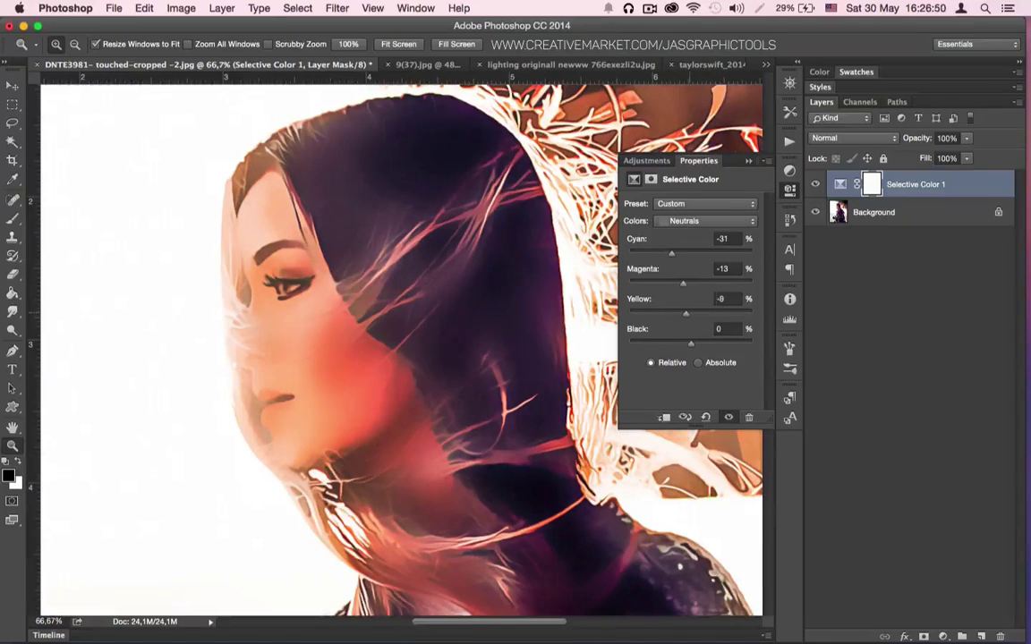
- Switch the Selective Color adjustment to the Reds range and adjust its cyan amount
click(707, 220)
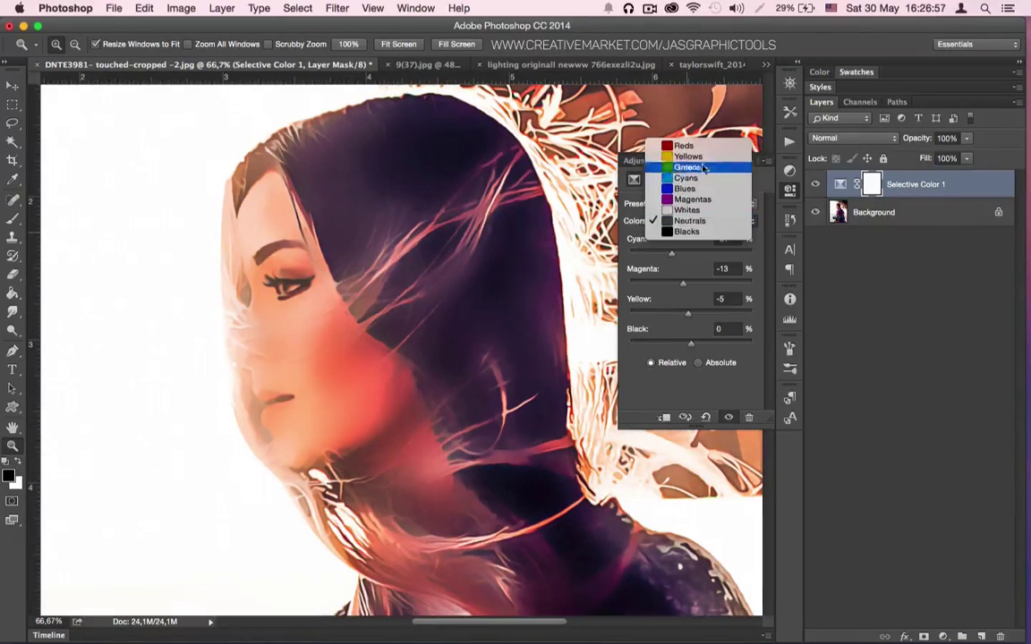
click(689, 146)
key(super+minus)
key(super+minus)
key(super+equal)
key(super+equal)
mouse_move(691, 254)
mouse_down()
mouse_move(674, 256)
mouse_move(707, 267)
mouse_move(672, 285)
mouse_move(696, 288)
mouse_move(710, 256)
mouse_up()
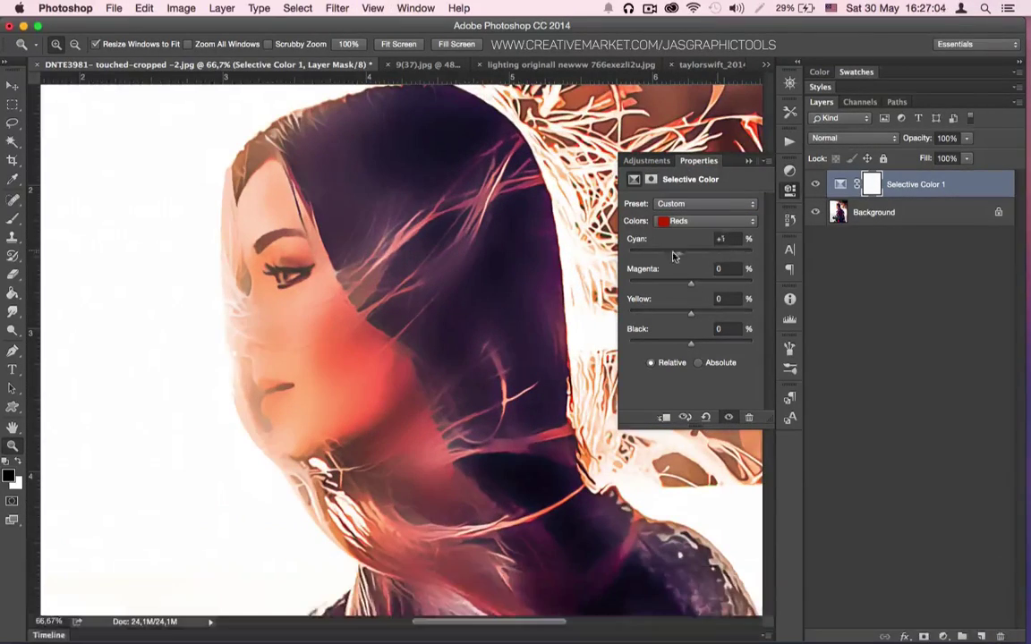
- In Selective Color, set Yellows to Cyan -20 and Magenta +7, and Magentas to Cyan -92, Magenta -90, Yellow +97 and Black about +55
click(706, 220)
click(626, 208)
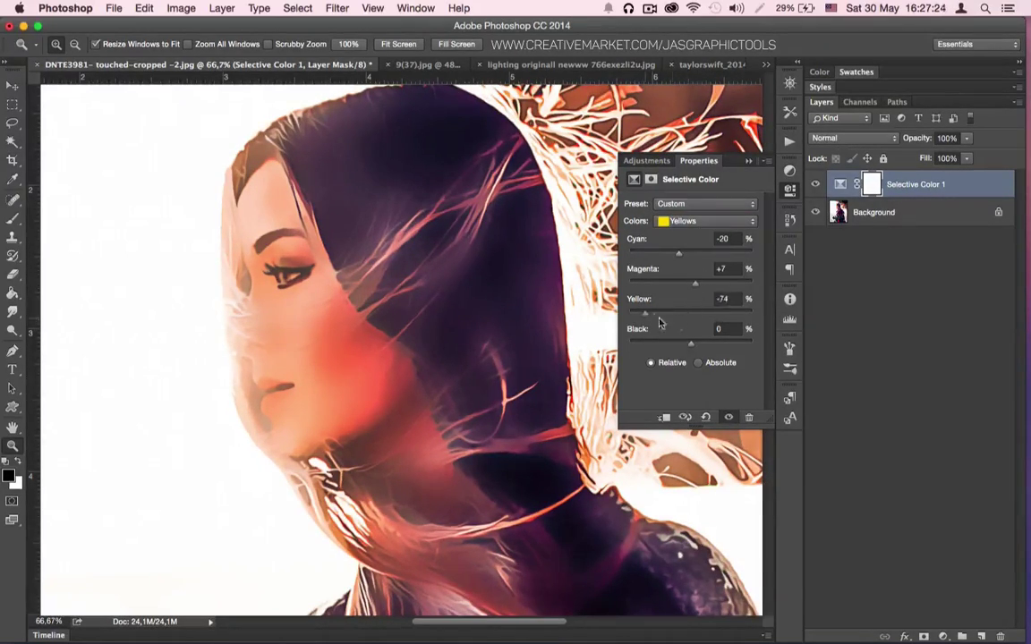
click(707, 220)
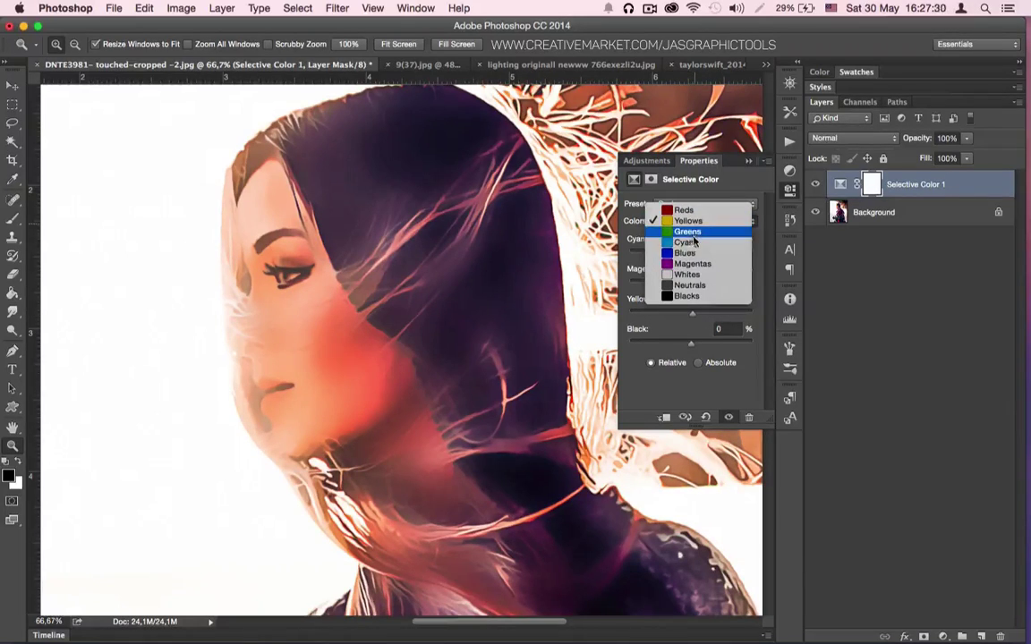
click(748, 262)
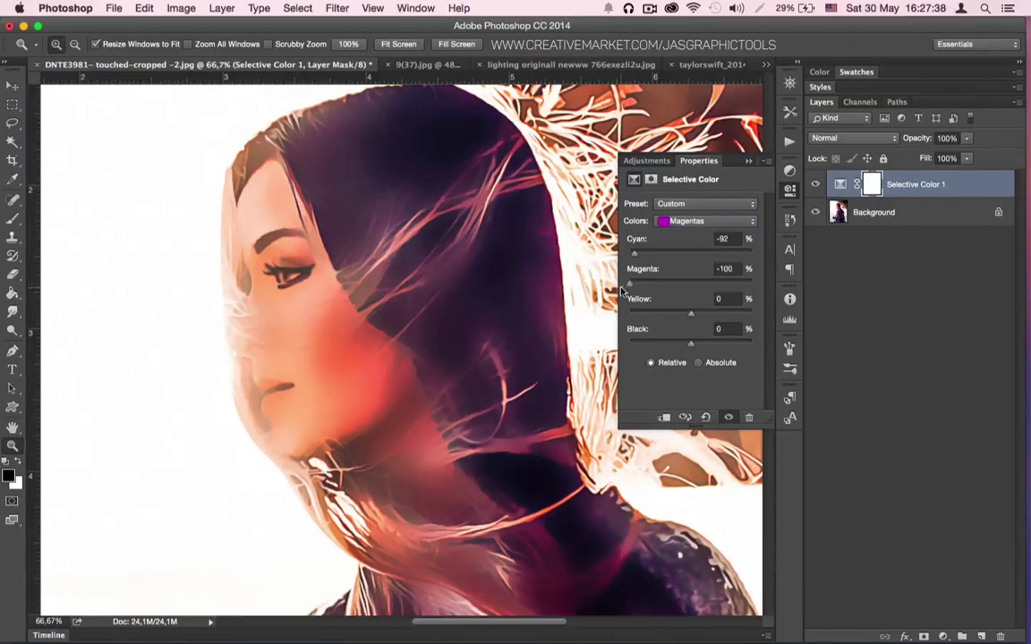
drag(621, 290, 635, 291)
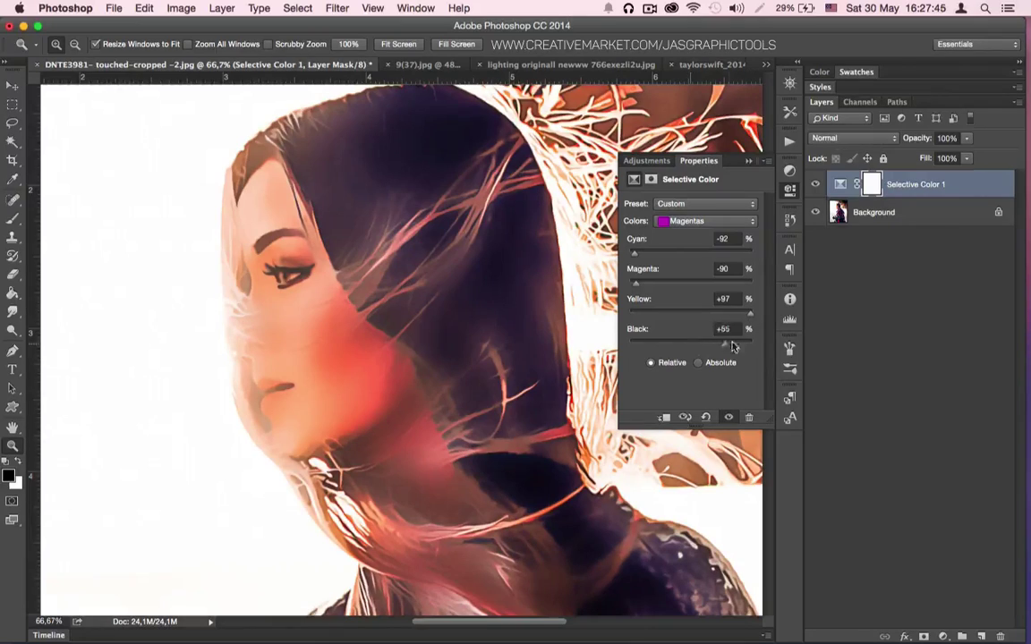
- Set the Blacks range of the Selective Color adjustment to Cyan -13, Magenta 0 and Yellow +27
click(695, 221)
click(725, 256)
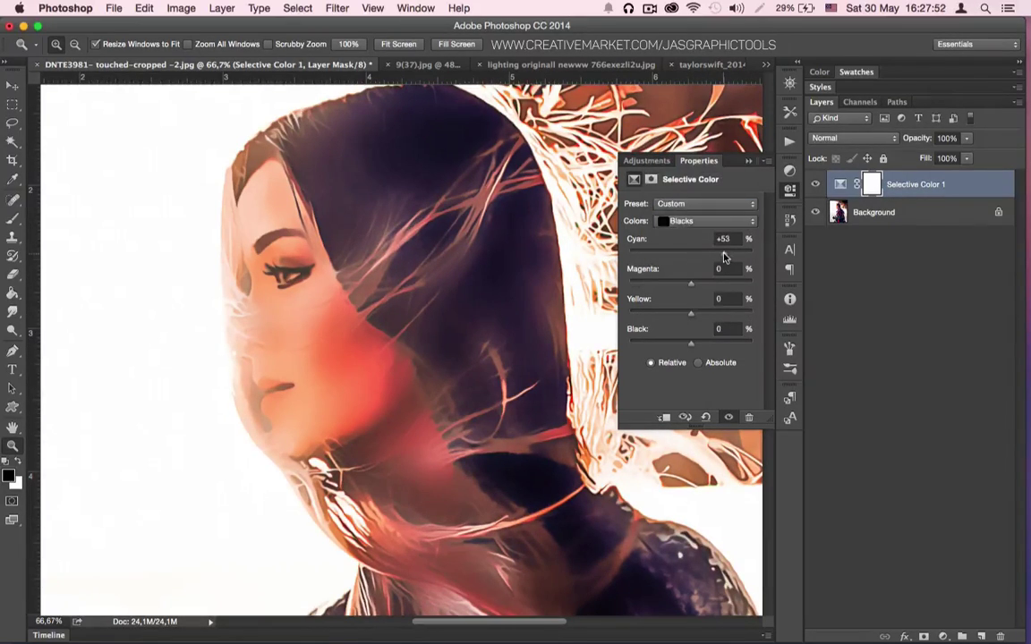
double_click(727, 238)
text(0)
drag(691, 283, 740, 313)
double_click(727, 268)
text(0)
double_click(727, 299)
text(0)
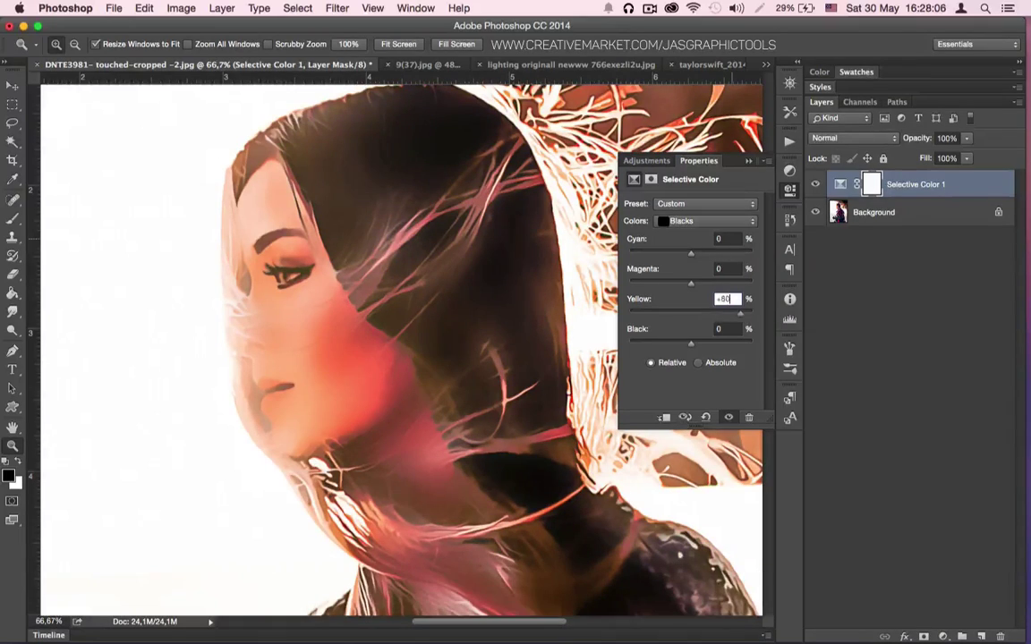
drag(690, 253, 673, 254)
drag(714, 313, 706, 313)
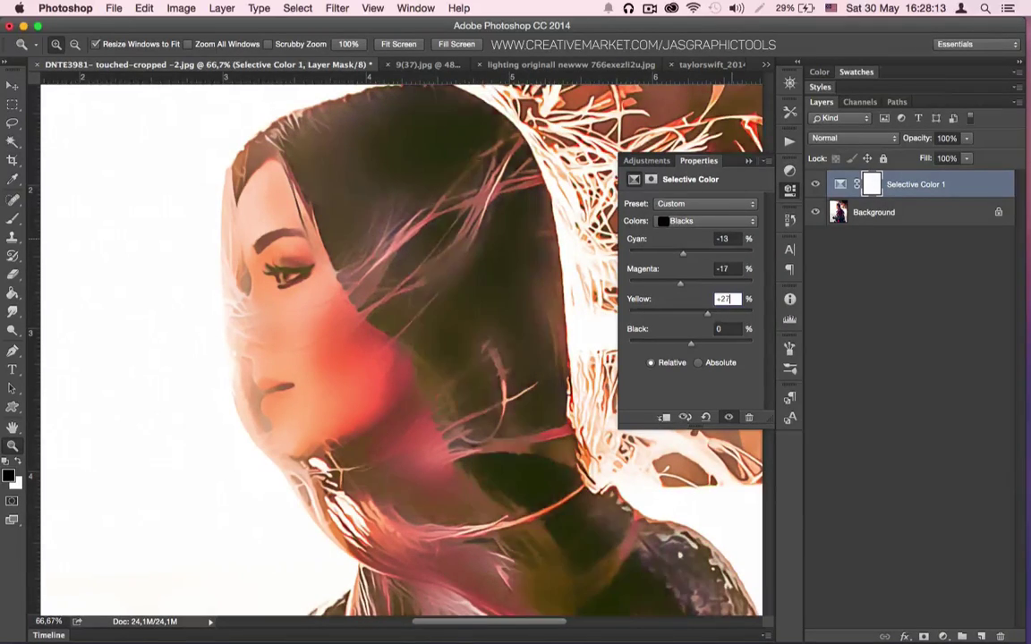
key(shift+Tab)
text(0)
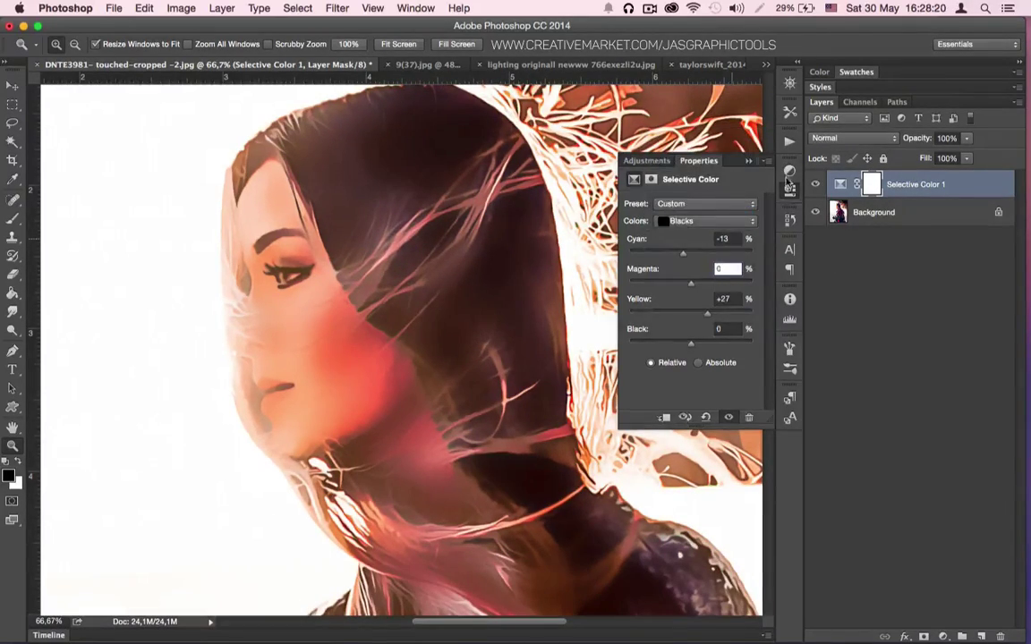
- Add a Color Balance adjustment layer and set its Shadows to Cyan-Red -3, Magenta-Green +25 and Yellow-Blue +51
click(646, 161)
click(653, 214)
drag(672, 236, 685, 270)
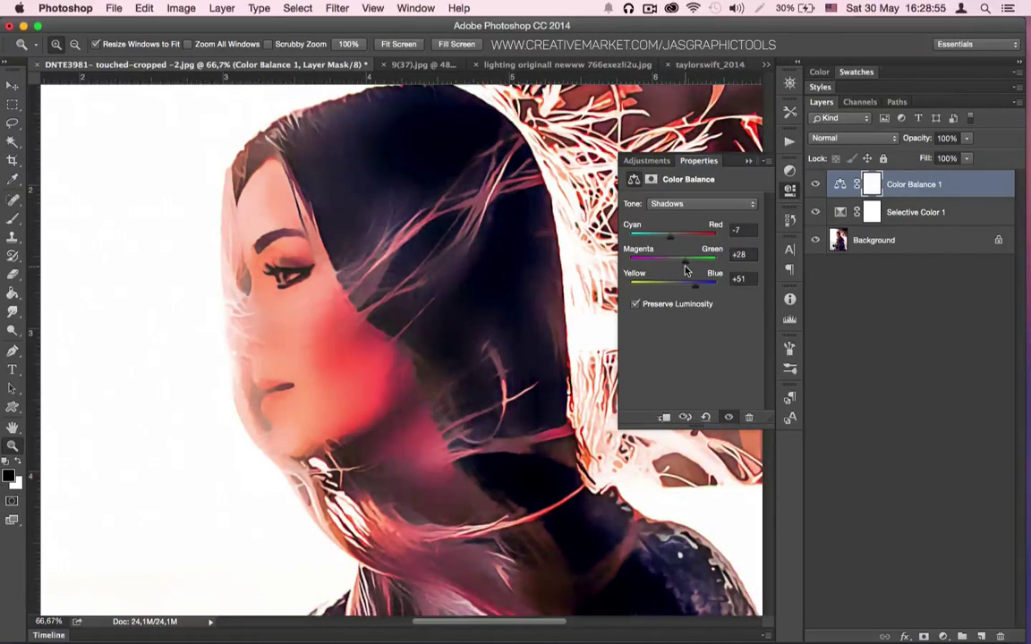
key(super+minus)
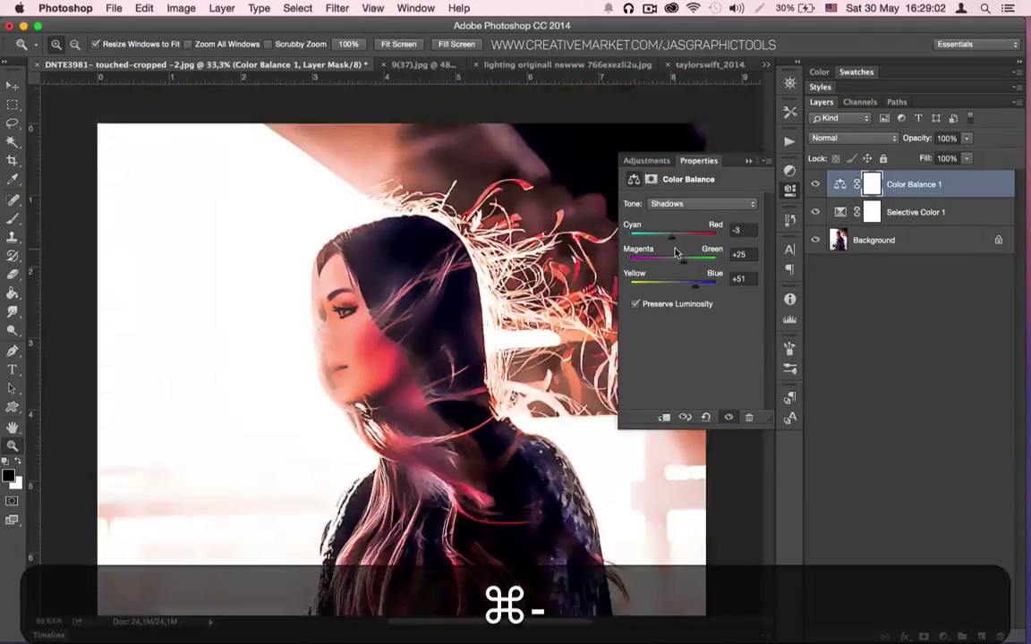
key(super+minus)
key(super+equal)
key(super+equal)
key(h)
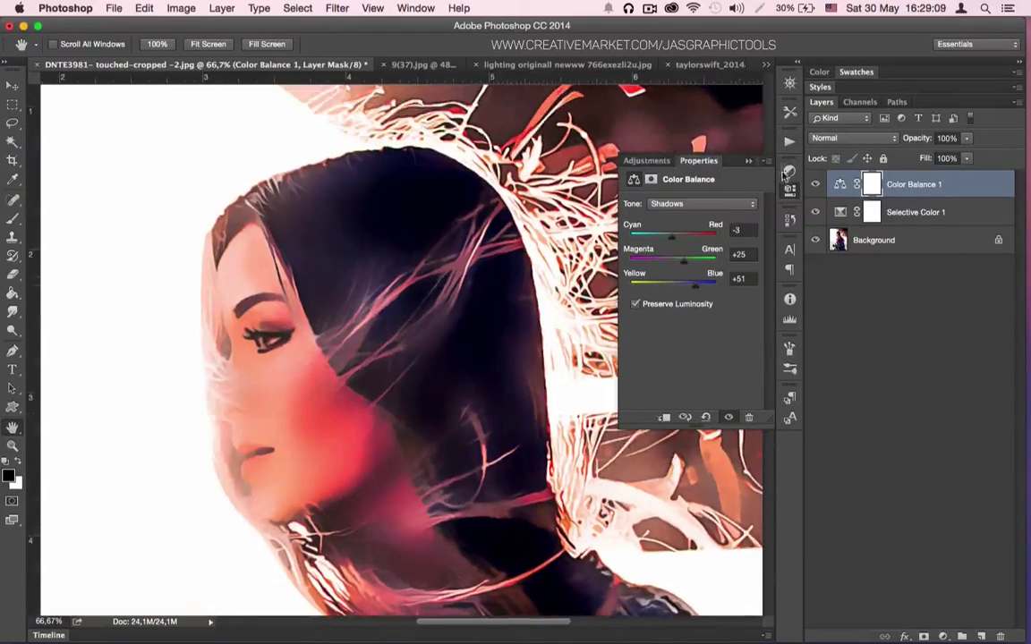
- Add a Curves adjustment layer and slightly darken the RGB midtones with a point at Input 138, Output 126
click(653, 161)
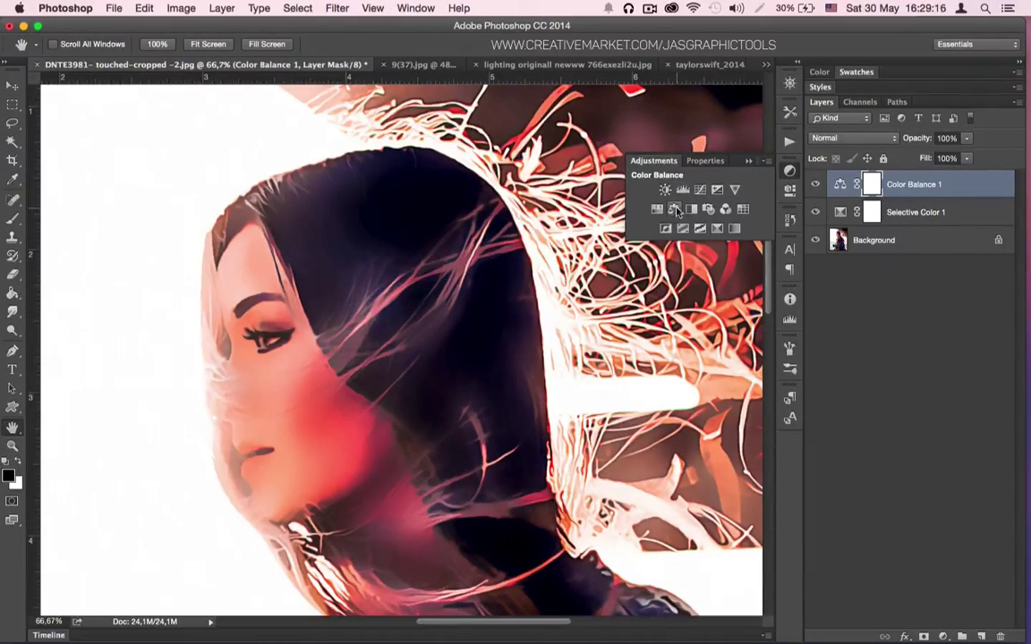
click(701, 190)
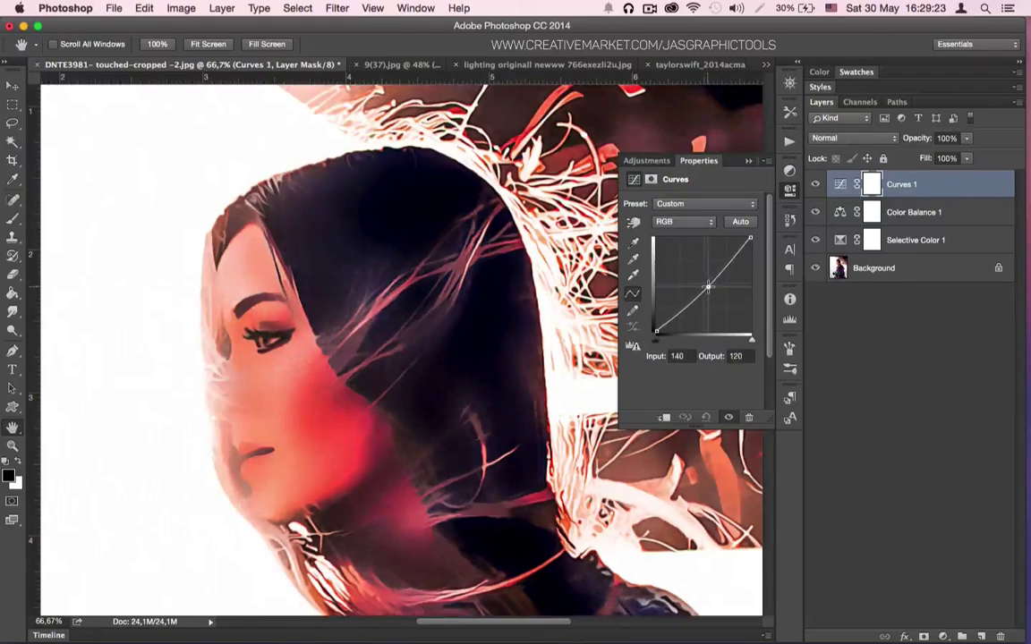
drag(705, 285, 706, 284)
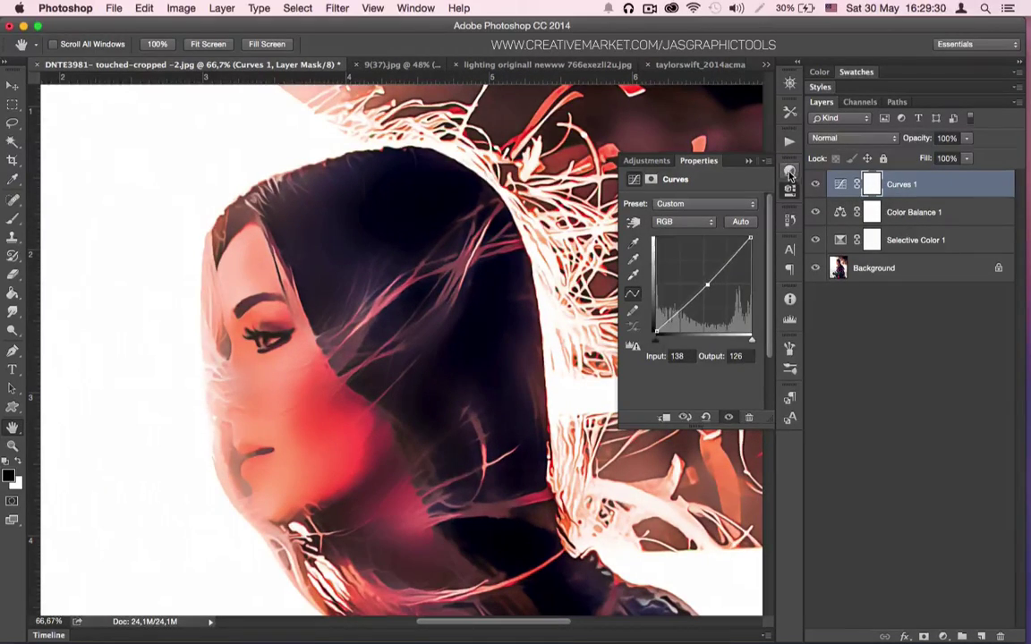
- Add a Gradient Map adjustment layer using a yellow-and-white gradient preset
click(653, 160)
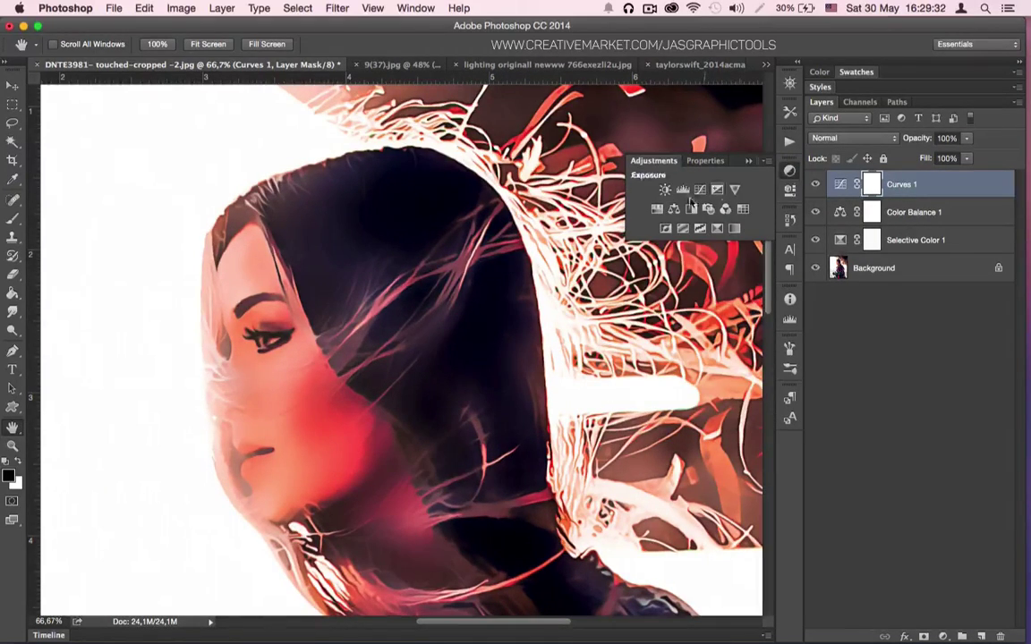
click(734, 228)
click(751, 208)
click(751, 282)
click(964, 148)
- Try the Overlay blend mode on the Gradient Map layer and settle on Soft Light
click(853, 138)
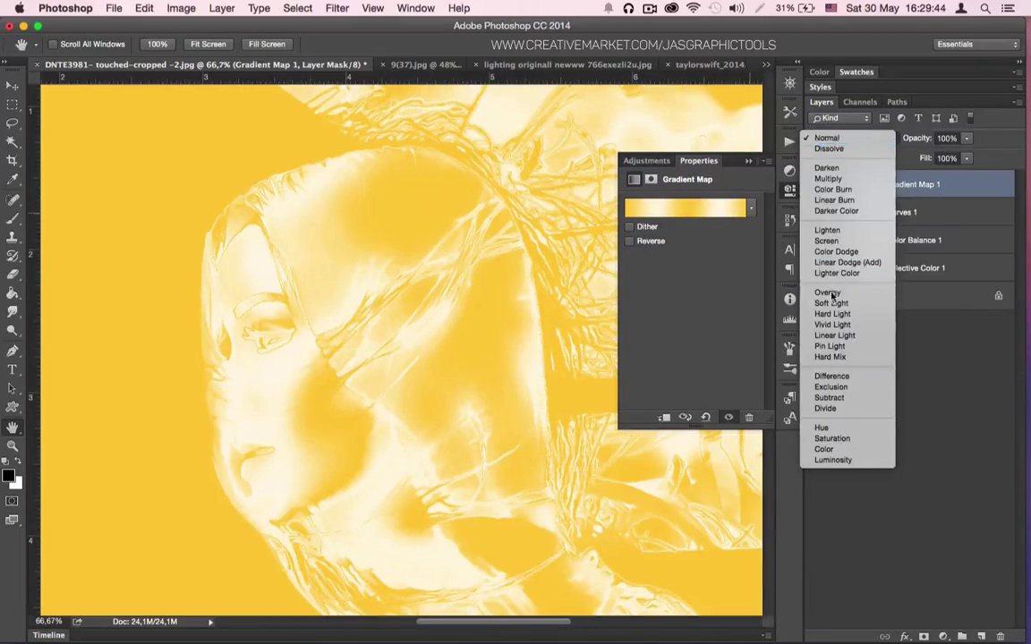
click(830, 294)
click(861, 138)
click(846, 150)
- Compare several presets for the Gradient Map, including Steel Blue and Orange, and apply the Medium Spectrum gradient
click(723, 208)
click(730, 254)
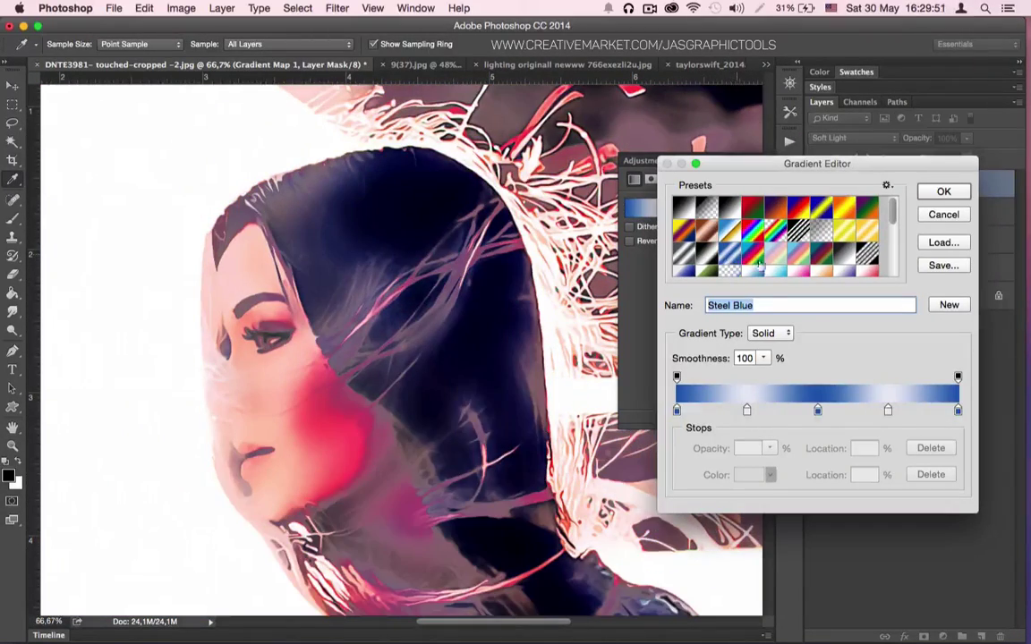
click(775, 255)
click(753, 256)
click(774, 255)
click(752, 256)
click(774, 255)
click(799, 255)
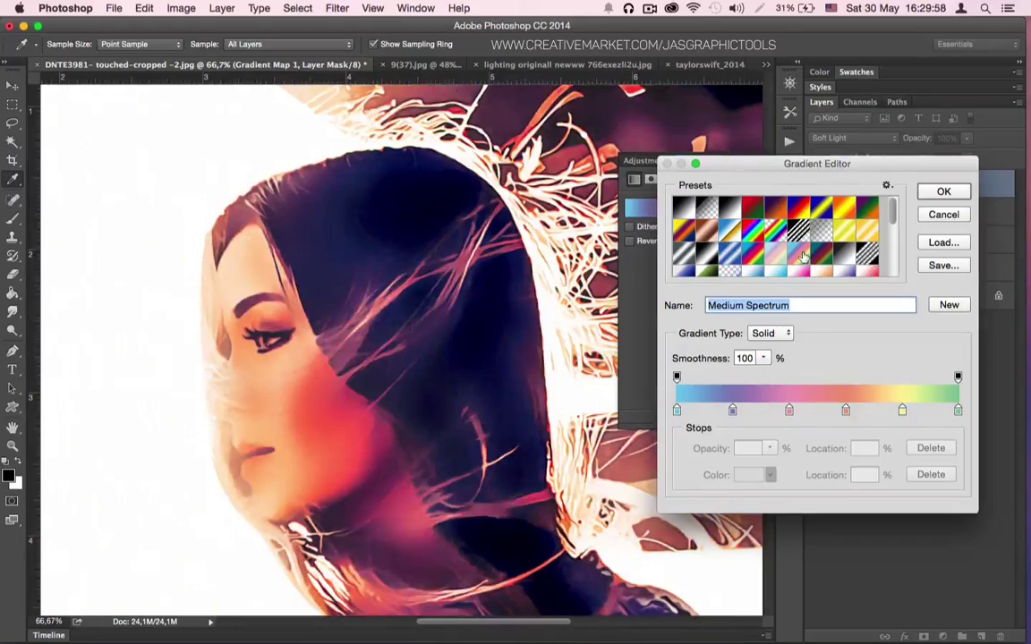
scroll(799, 237, down, 2)
click(796, 223)
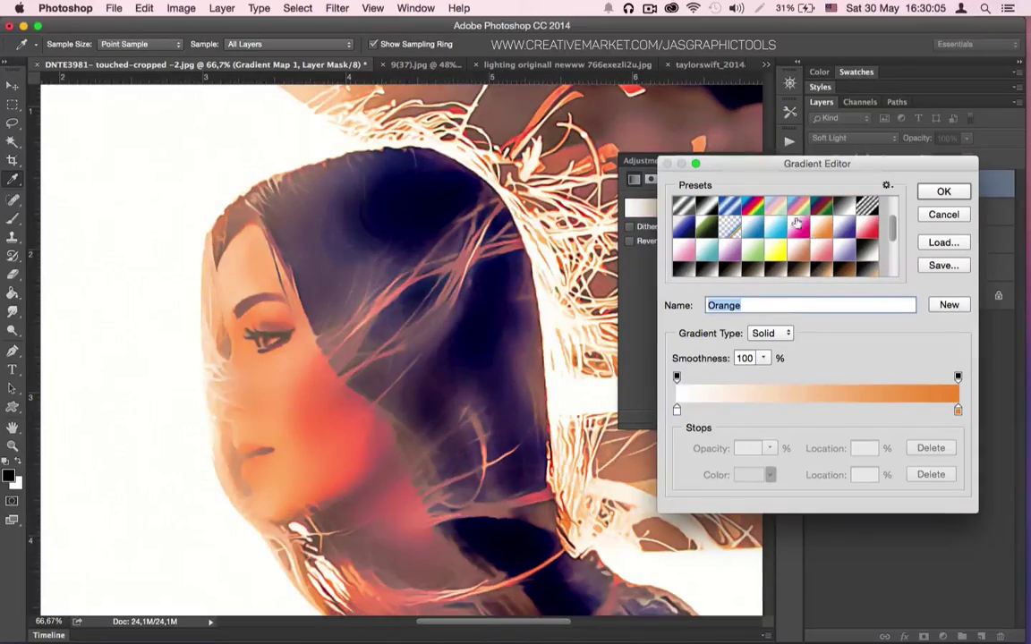
click(775, 207)
click(943, 192)
- Examine the graded painting as a whole and close up along the sleeve, coat and hair
key(super+minus)
key(super+minus)
key(super+0)
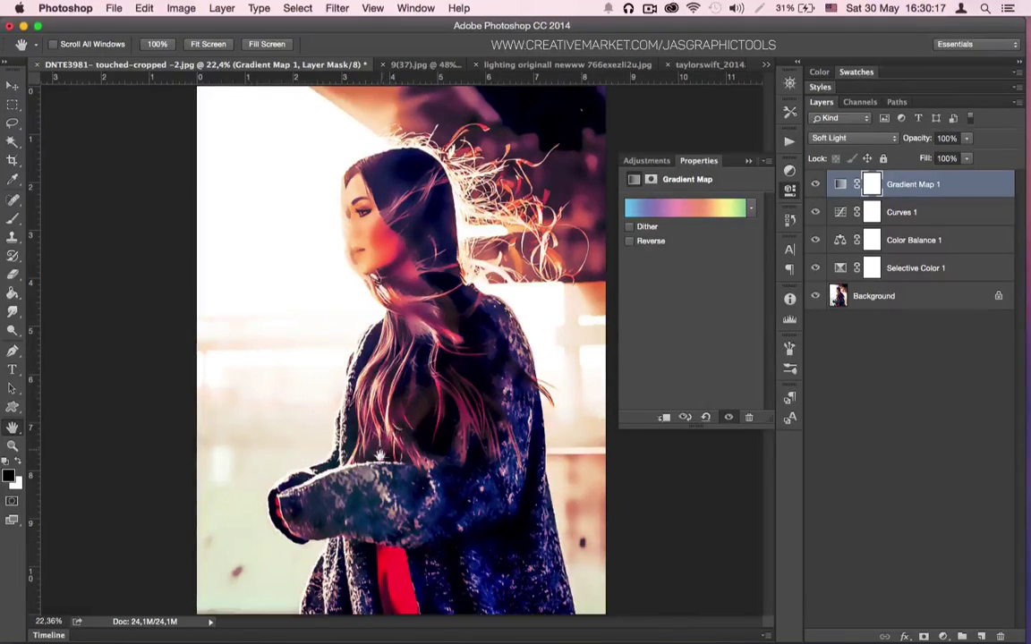
key(z)
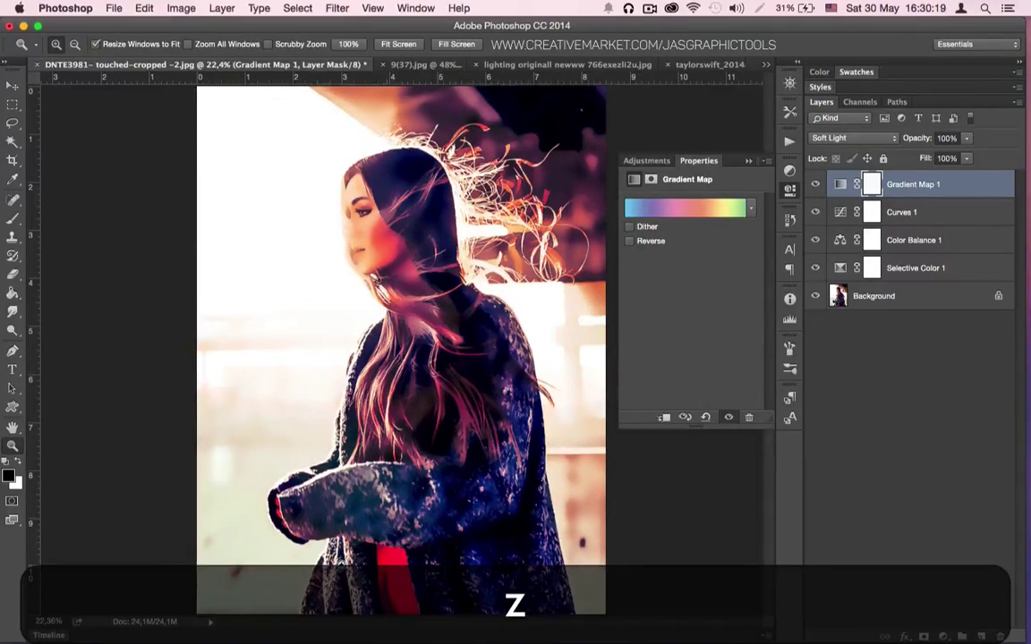
drag(351, 574, 351, 486)
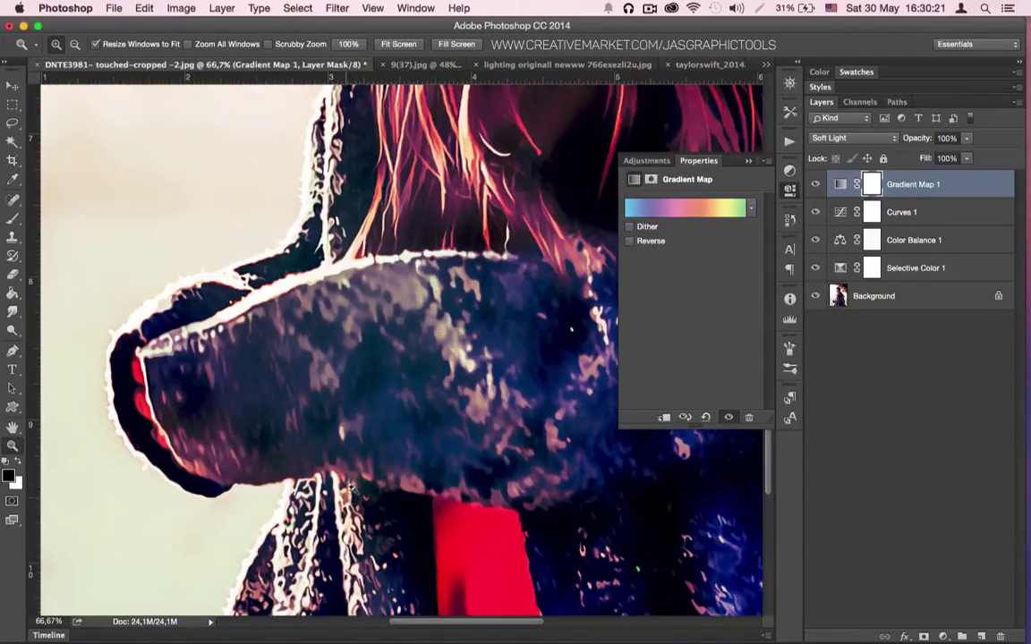
key(h)
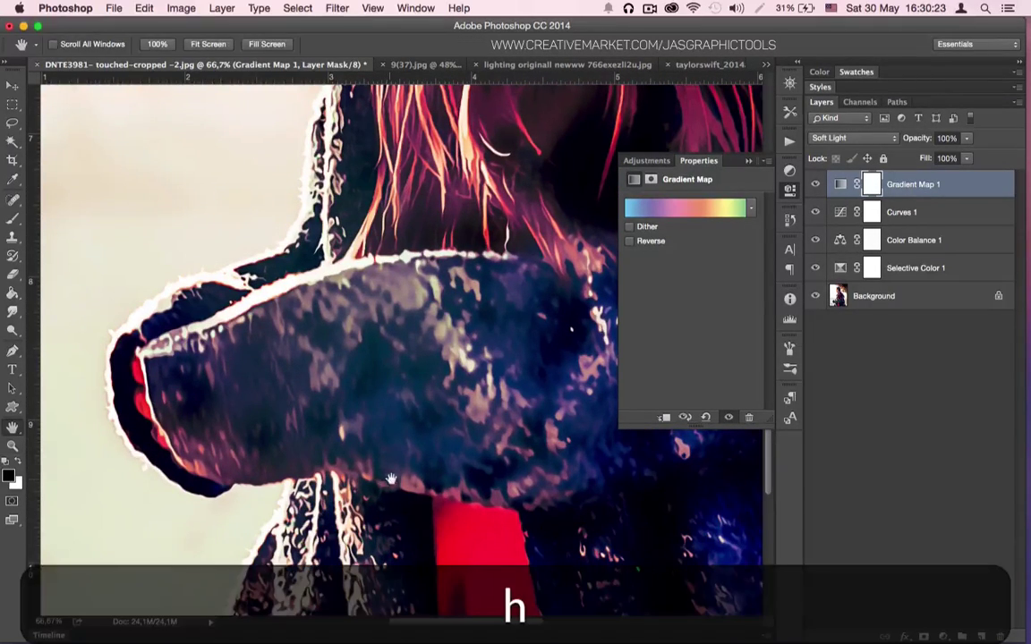
drag(440, 559, 373, 463)
drag(526, 450, 312, 515)
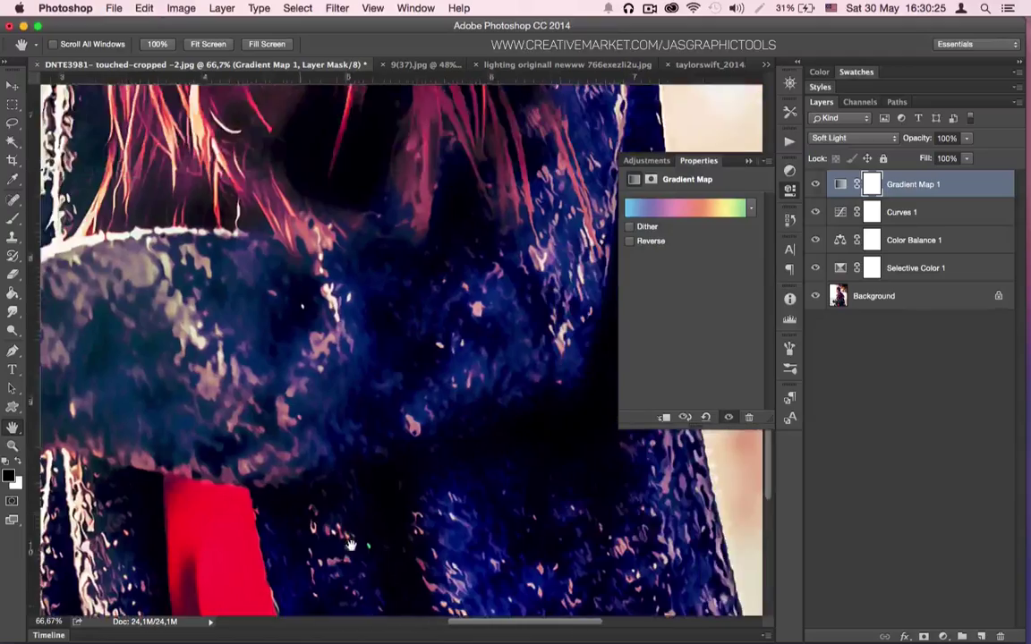
drag(455, 387, 405, 494)
scroll(405, 493, up, 5)
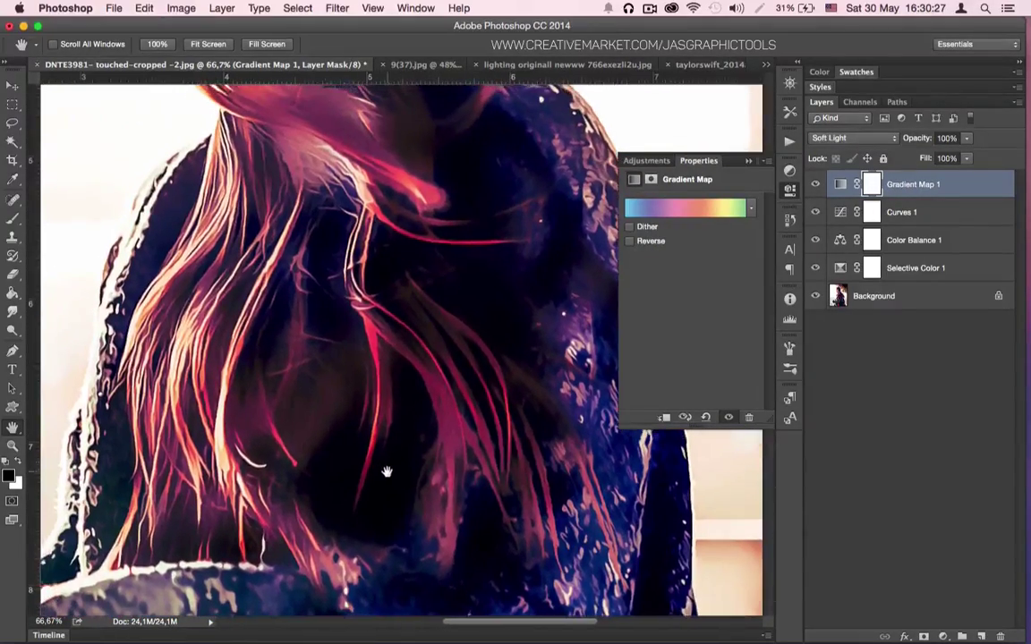
scroll(391, 475, up, 5)
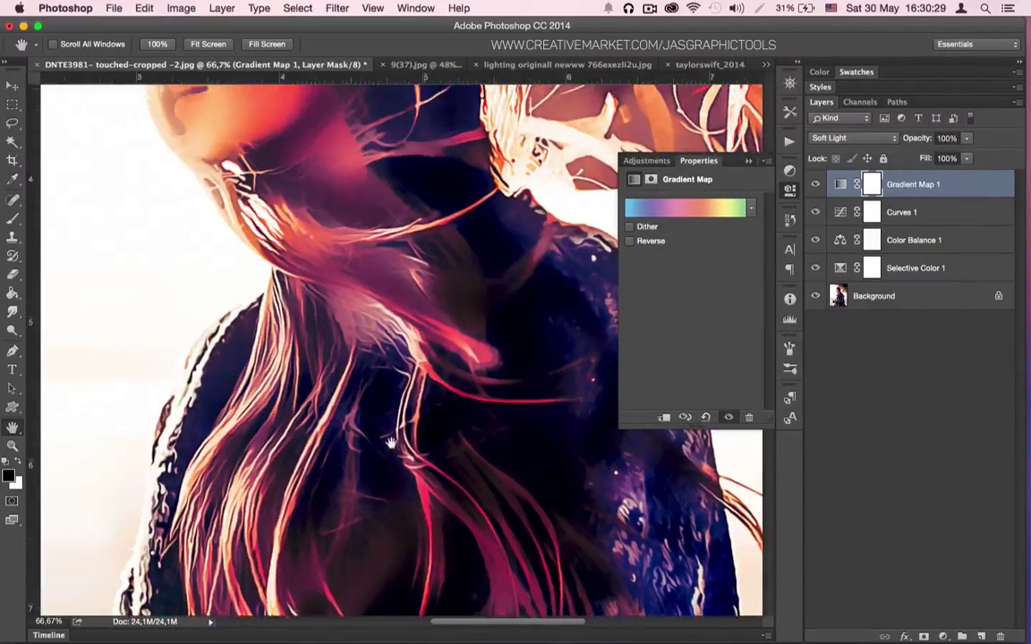
- Compare the face area with the Gradient Map layer hidden and shown again
scroll(417, 522, up, 5)
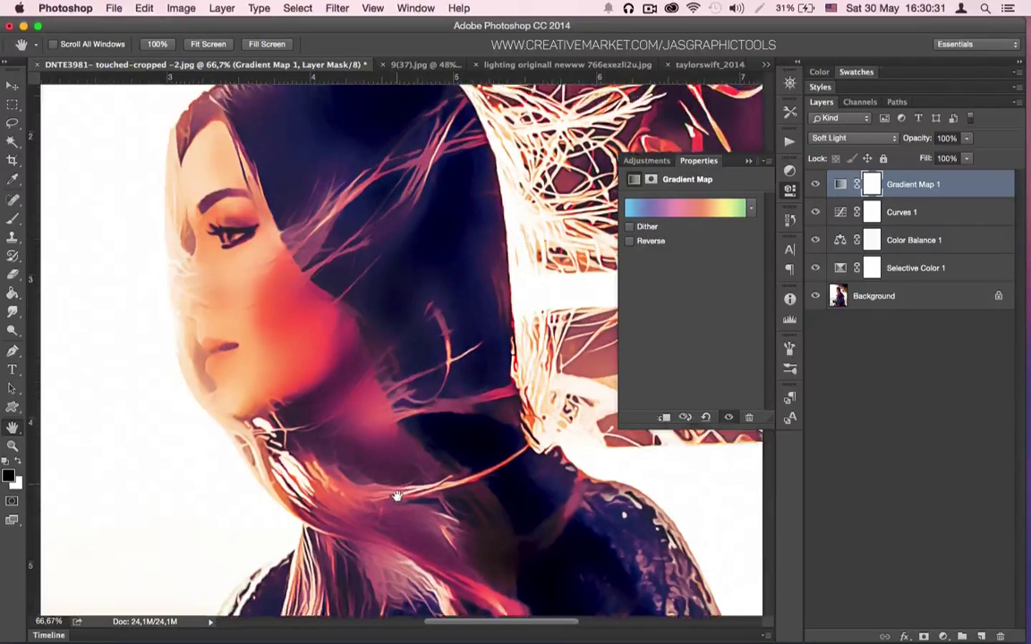
scroll(409, 517, up, 3)
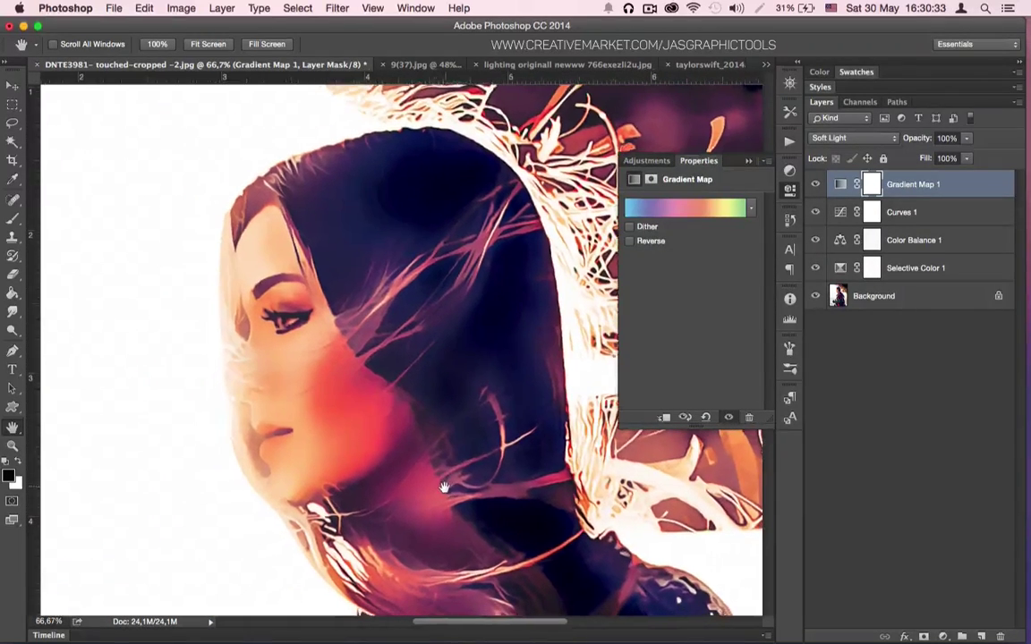
click(815, 184)
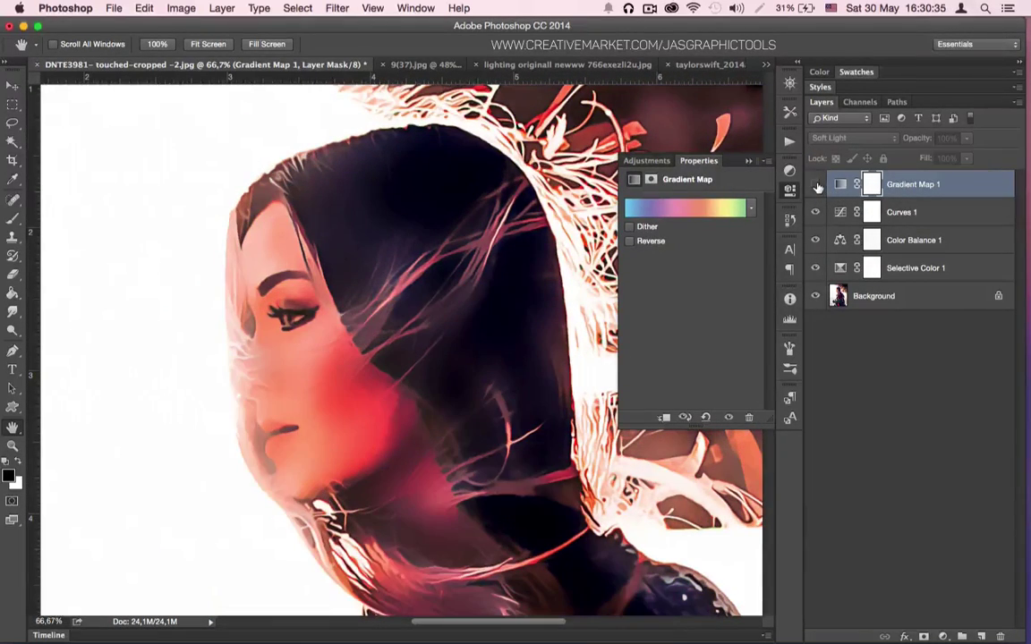
click(815, 184)
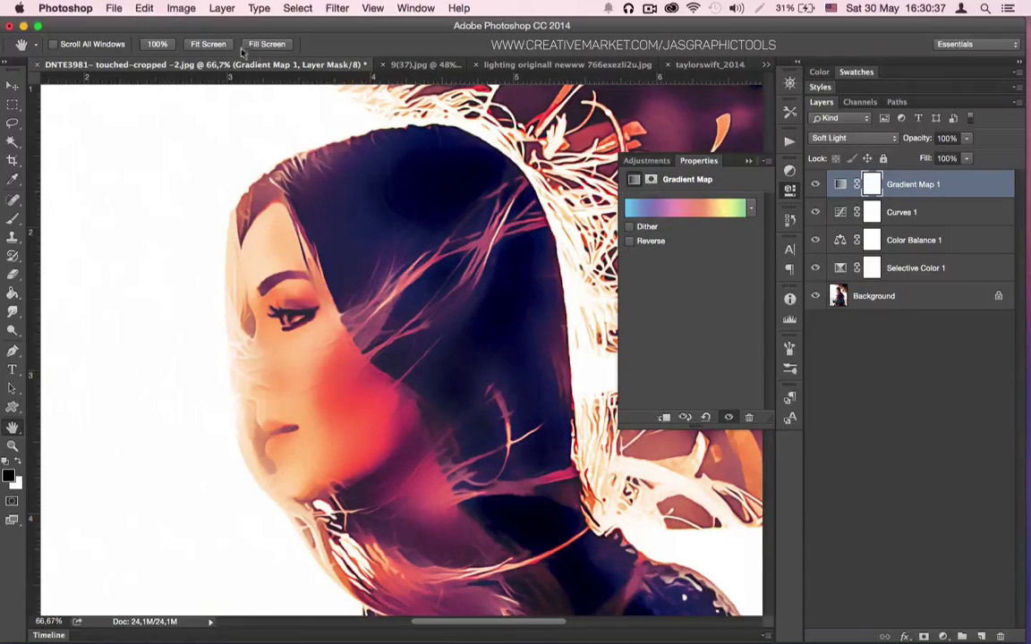
- Switch to the 9(37).jpg portrait and run the Digital Painting Action on it
click(207, 44)
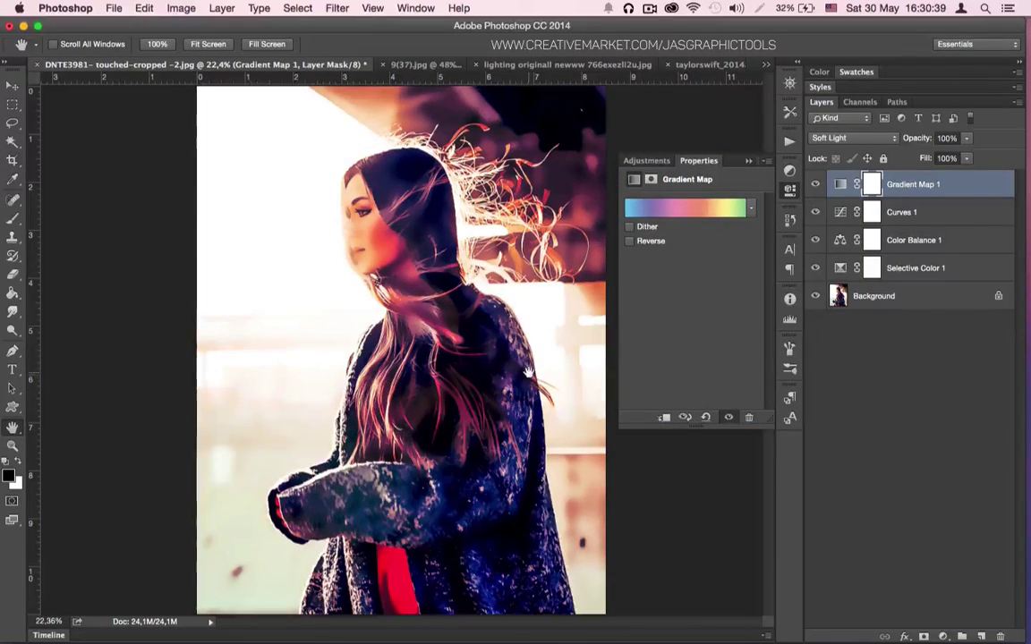
click(426, 64)
click(789, 142)
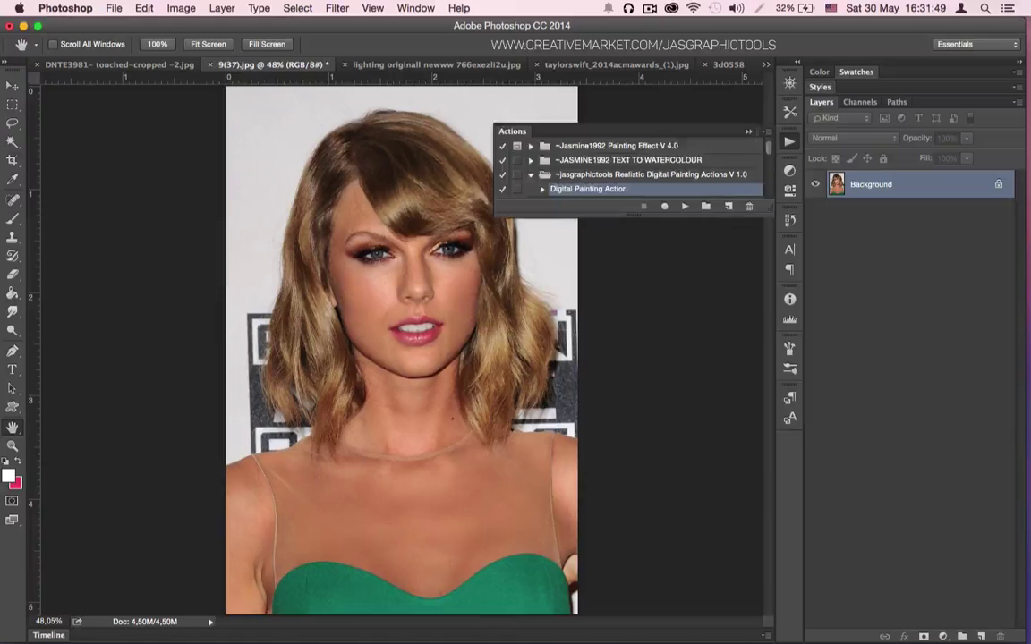
click(684, 206)
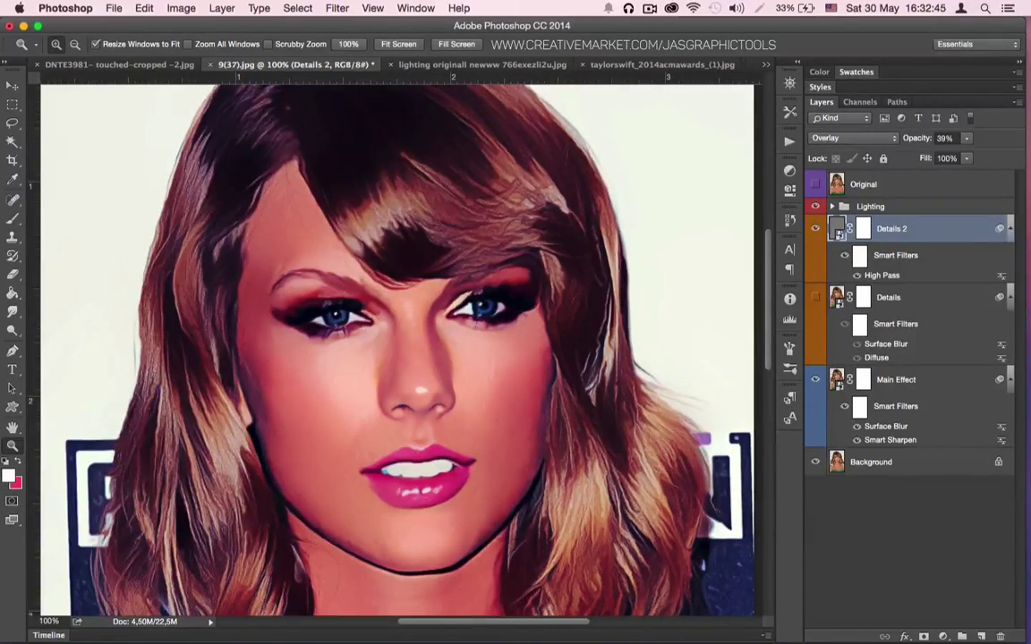
- Try a different opacity on the Details 2 layer, compare its effect and hide it
click(967, 138)
drag(966, 157, 950, 157)
click(814, 228)
click(814, 228)
click(814, 228)
- Show the Details layer and set its opacity to 15%
click(814, 297)
click(904, 297)
click(966, 138)
key(Return)
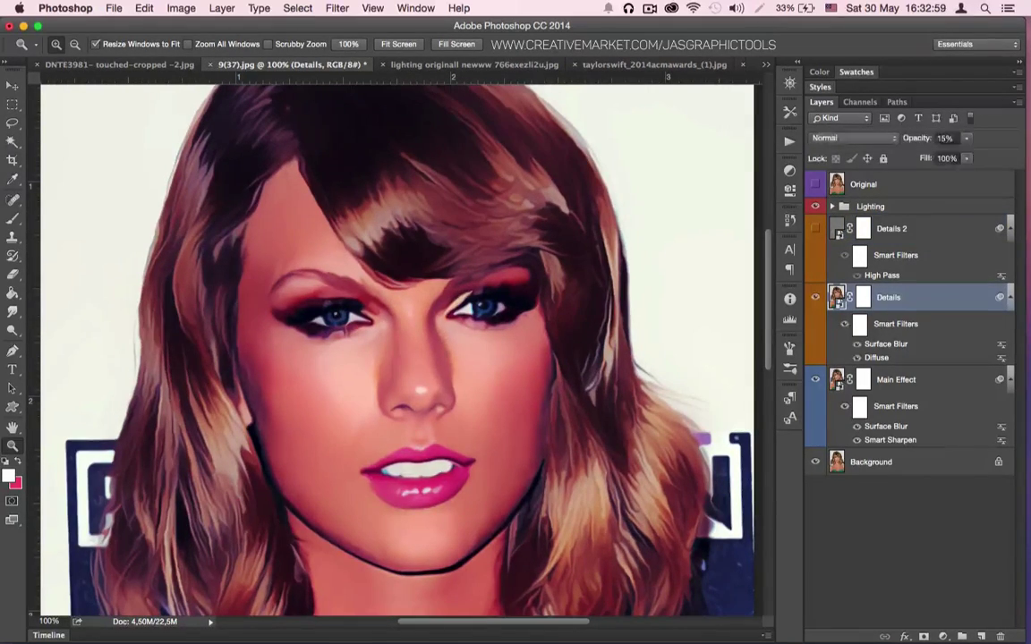
- Compare the portrait with the Lighting group and its Curves 1 layer hidden and shown
click(815, 206)
click(815, 205)
click(814, 205)
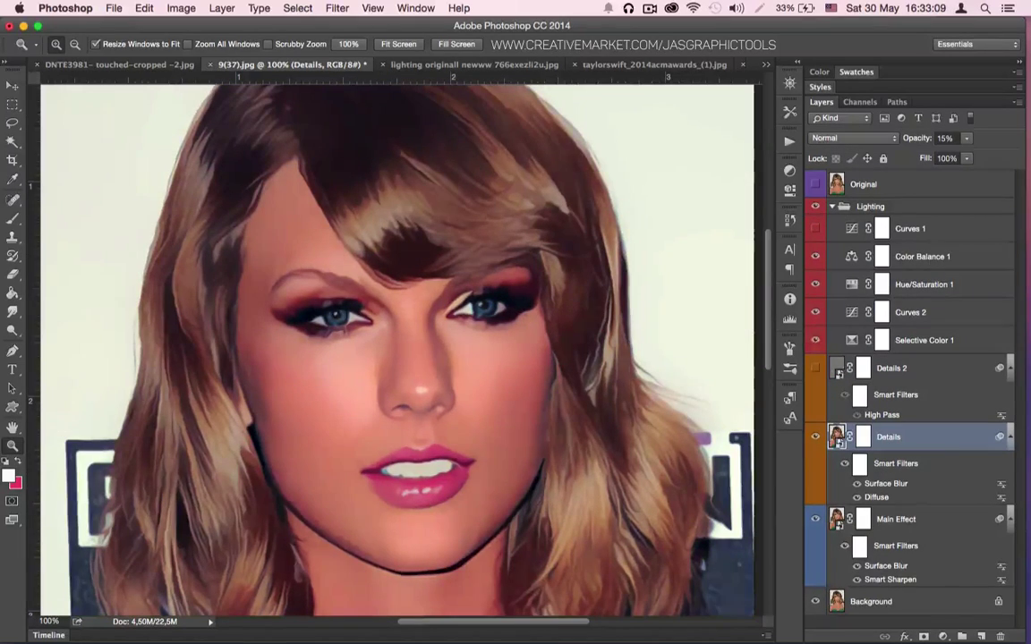
click(814, 228)
click(831, 206)
click(903, 184)
click(897, 207)
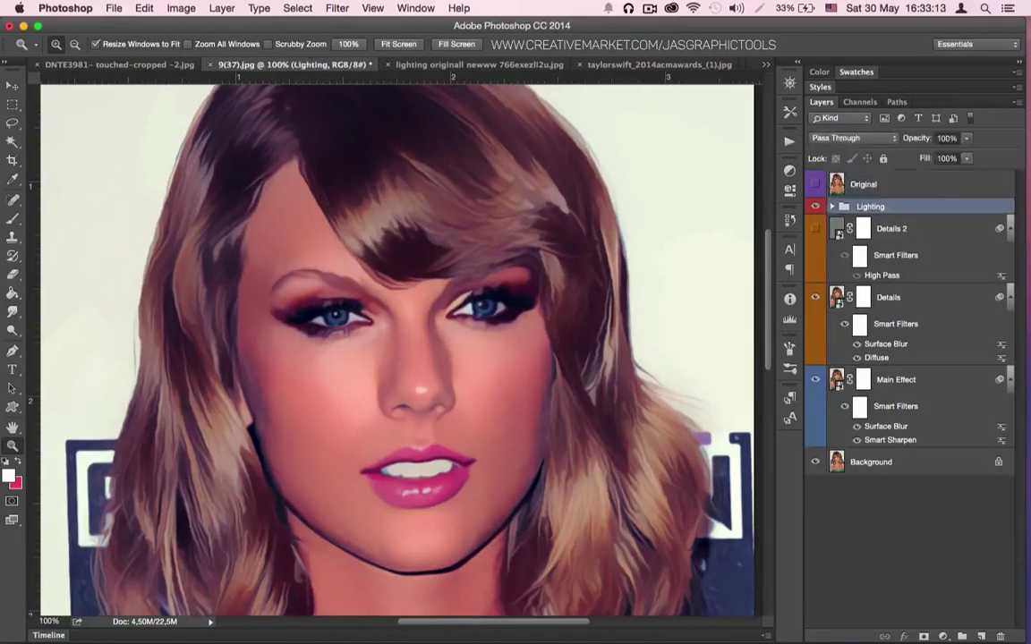
- Add a Selective Color adjustment layer between the Original layer and the Lighting group
click(903, 184)
click(790, 170)
click(713, 234)
drag(869, 184, 870, 223)
- In the new Selective Color layer, adjust the Neutrals and set the Magentas to cyan -1% and magenta -8%
click(707, 221)
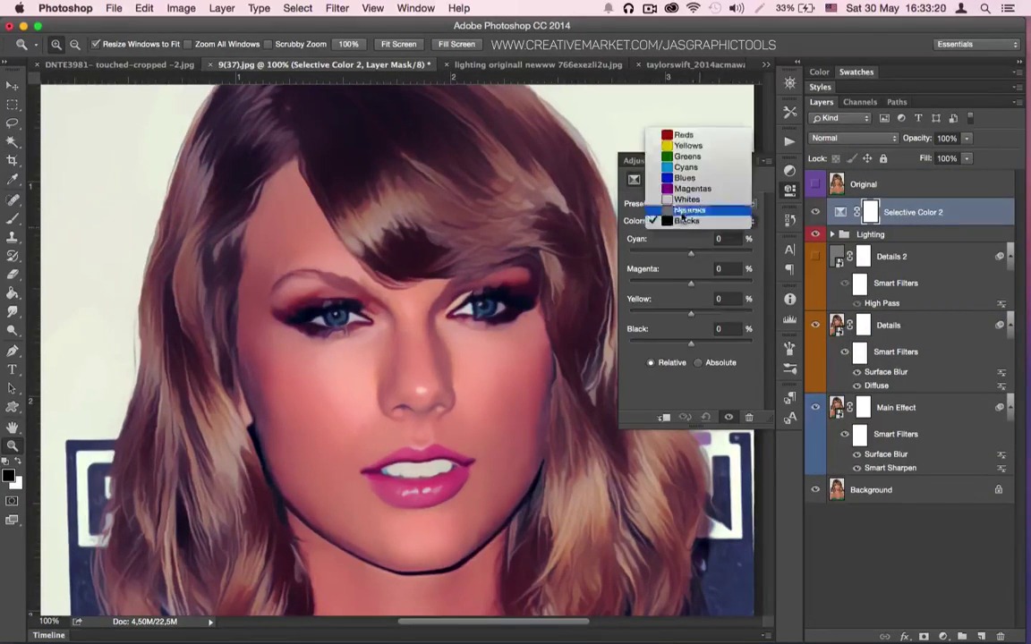
click(680, 211)
drag(690, 254, 688, 299)
click(707, 221)
click(684, 199)
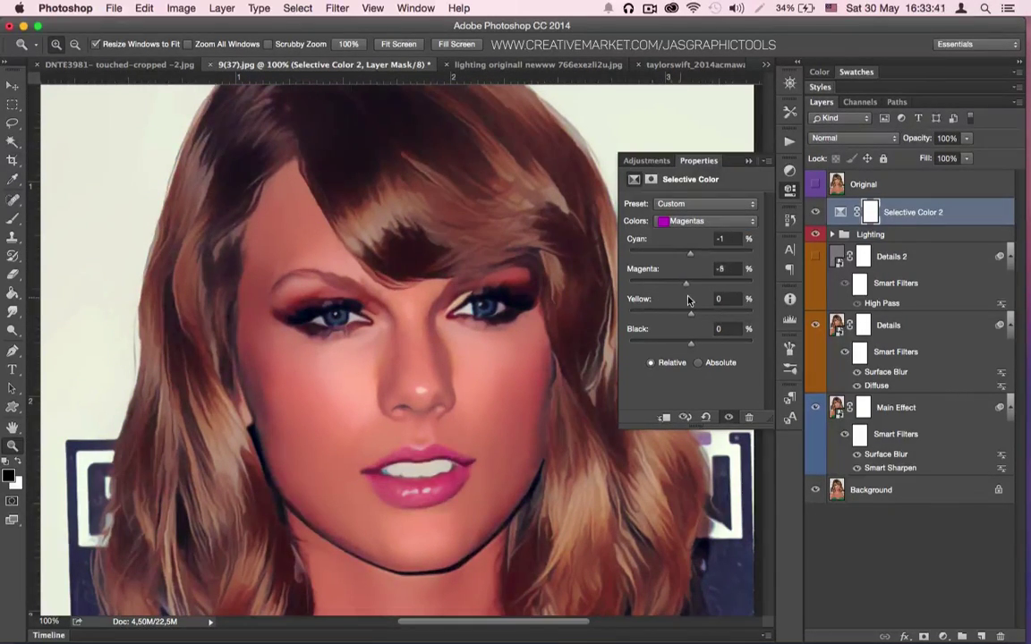
- Set the Selective Color Reds to cyan -20% and magenta -33%, and raise their yellow
click(706, 221)
click(685, 149)
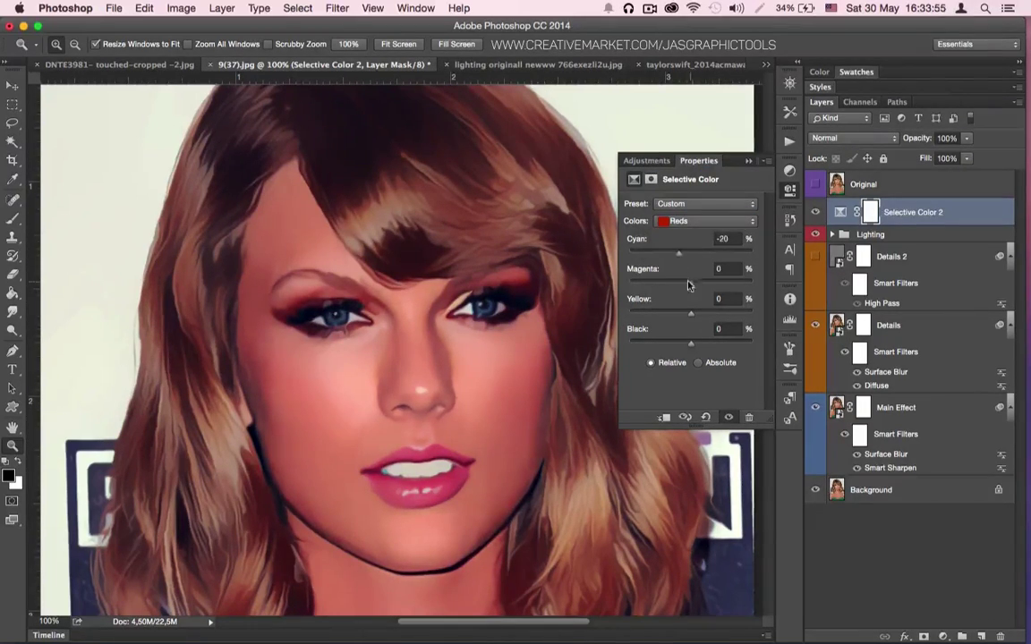
drag(717, 284, 671, 284)
drag(690, 314, 703, 316)
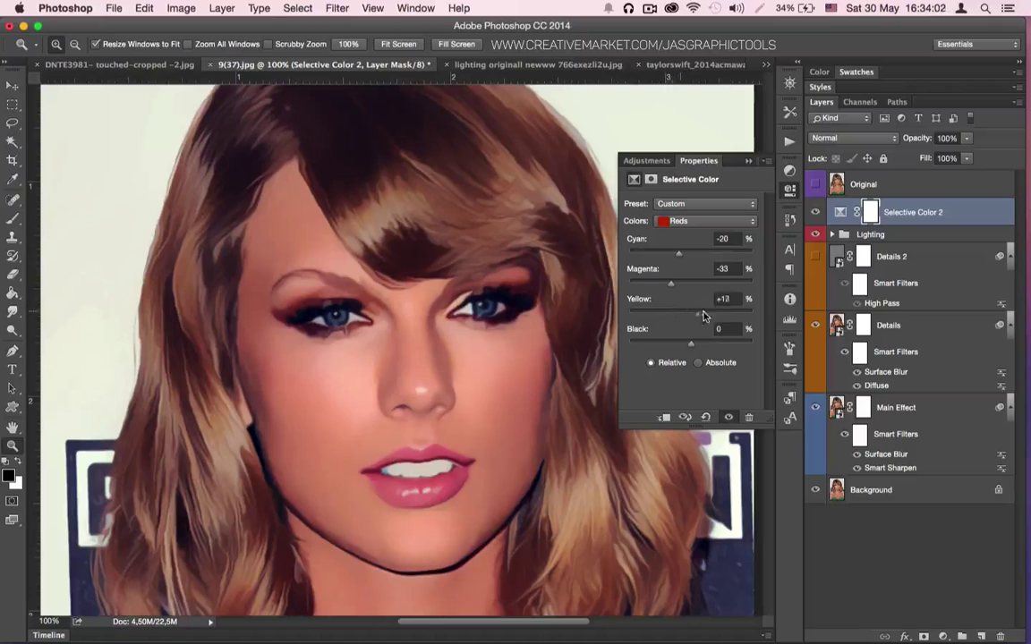
- Adjust the Selective Color Yellows and set the Cyans to cyan +90% and magenta -94%
click(707, 221)
click(693, 235)
drag(730, 289, 675, 286)
click(707, 221)
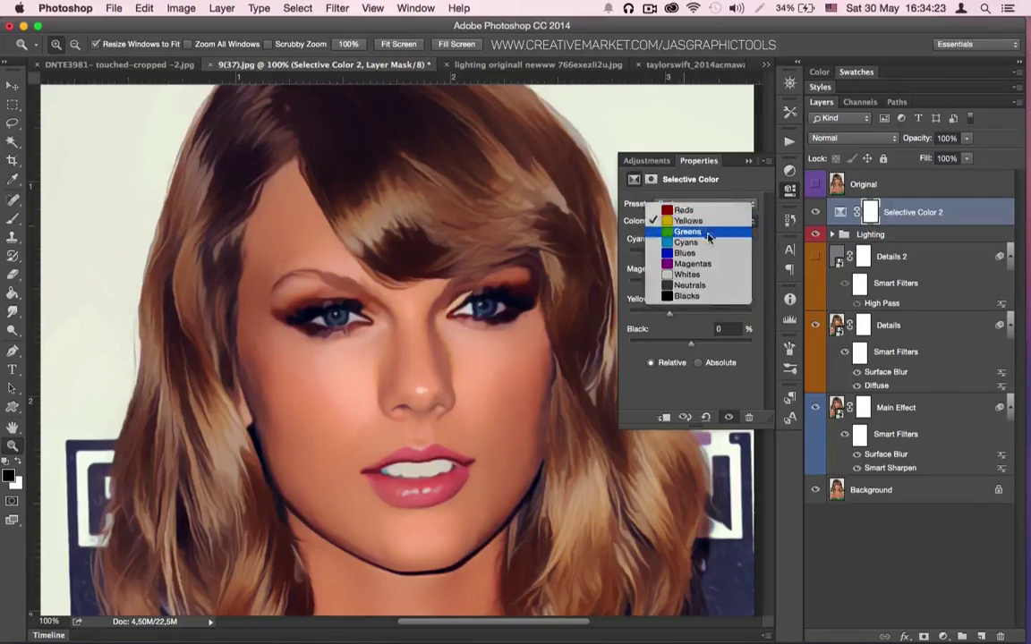
click(693, 241)
drag(691, 253, 738, 260)
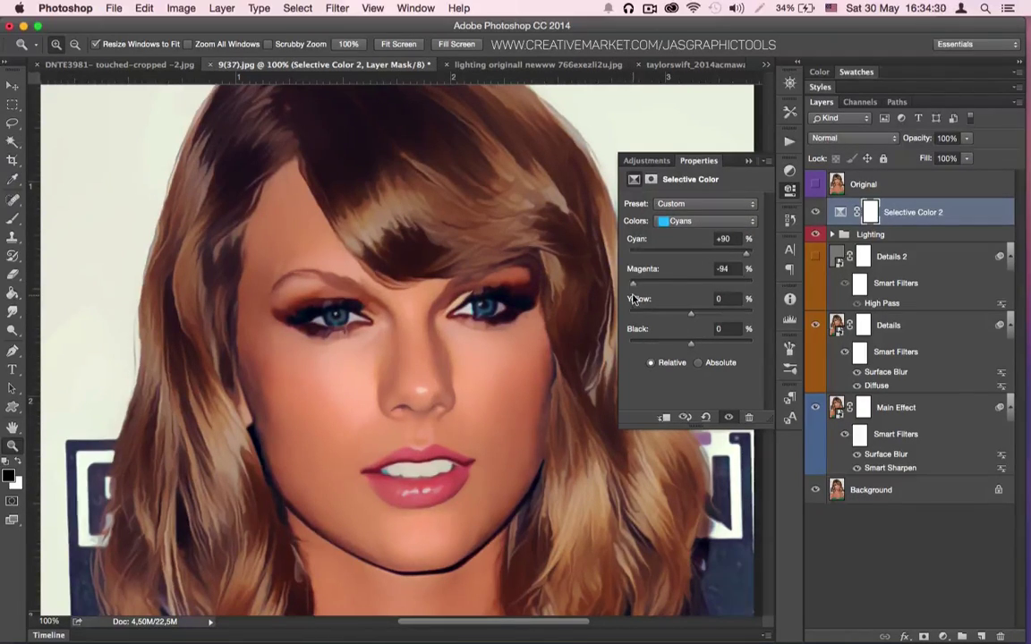
- Set the Selective Color Blues to cyan +49%, magenta +8% and yellow -31%
click(707, 221)
click(691, 238)
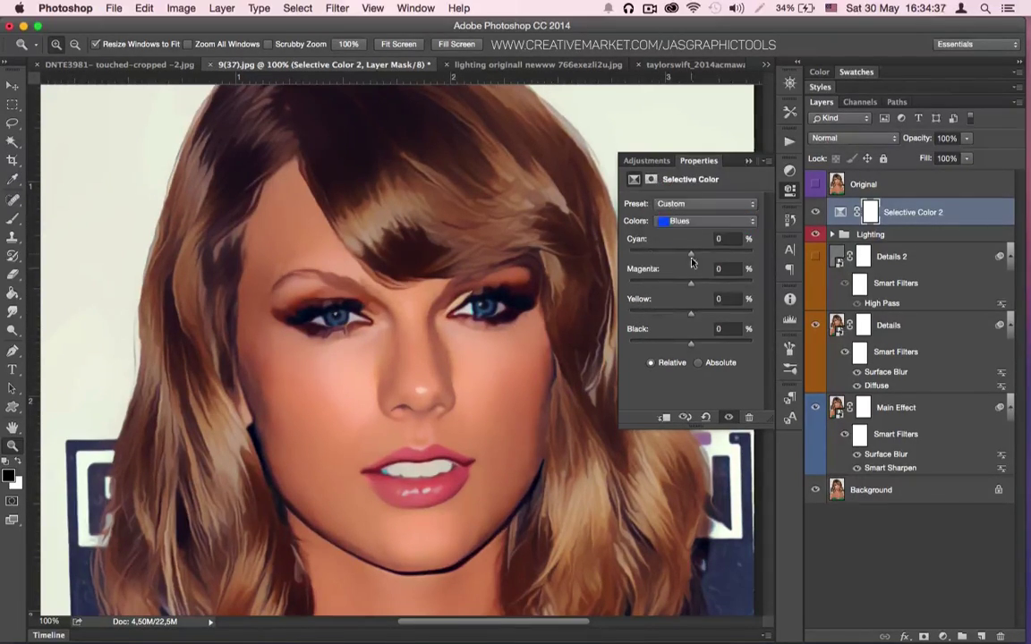
drag(689, 286, 697, 284)
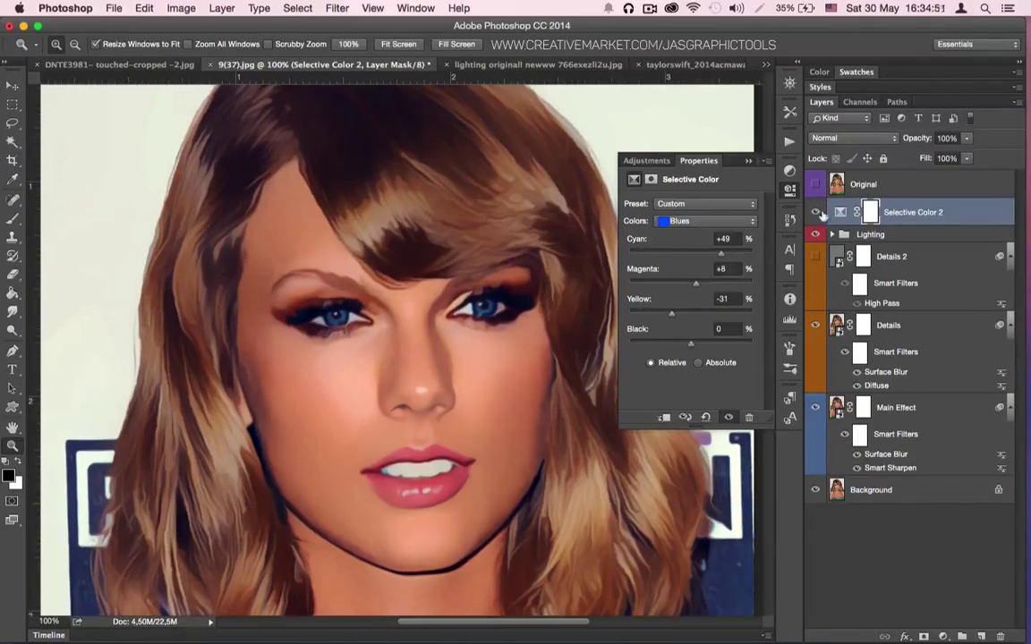
- Compare the portrait with the Selective Color layer and Lighting group hidden, checking it against the Original layer, and show both again
click(815, 234)
click(815, 212)
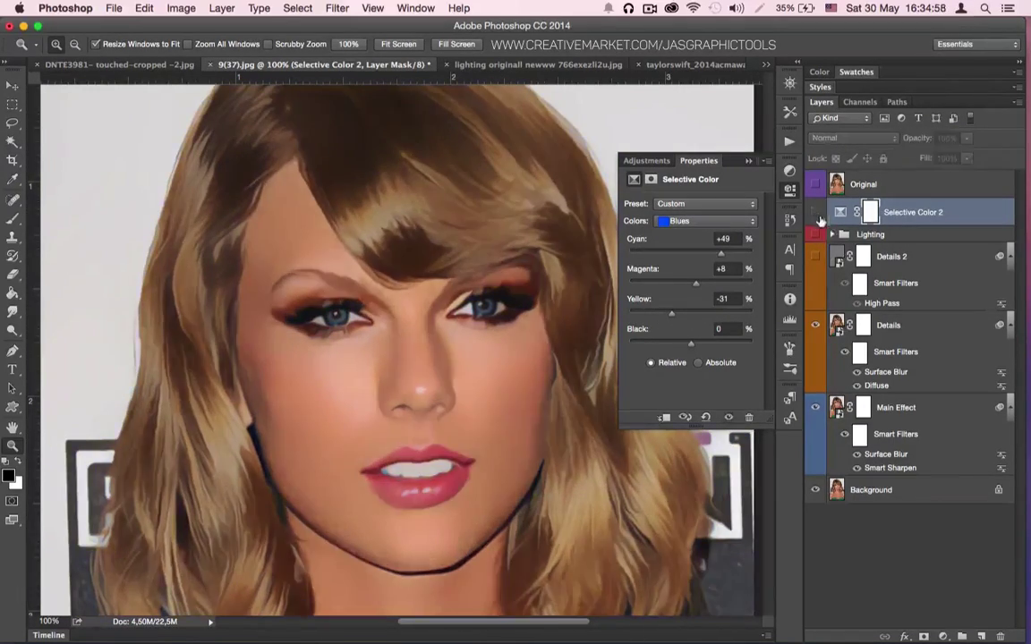
click(815, 186)
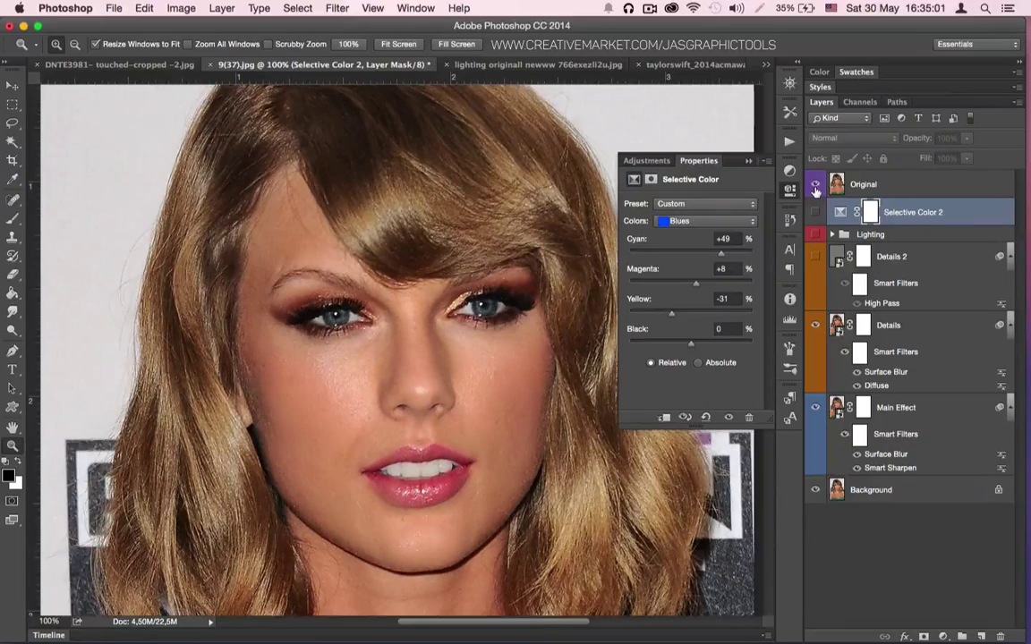
click(815, 187)
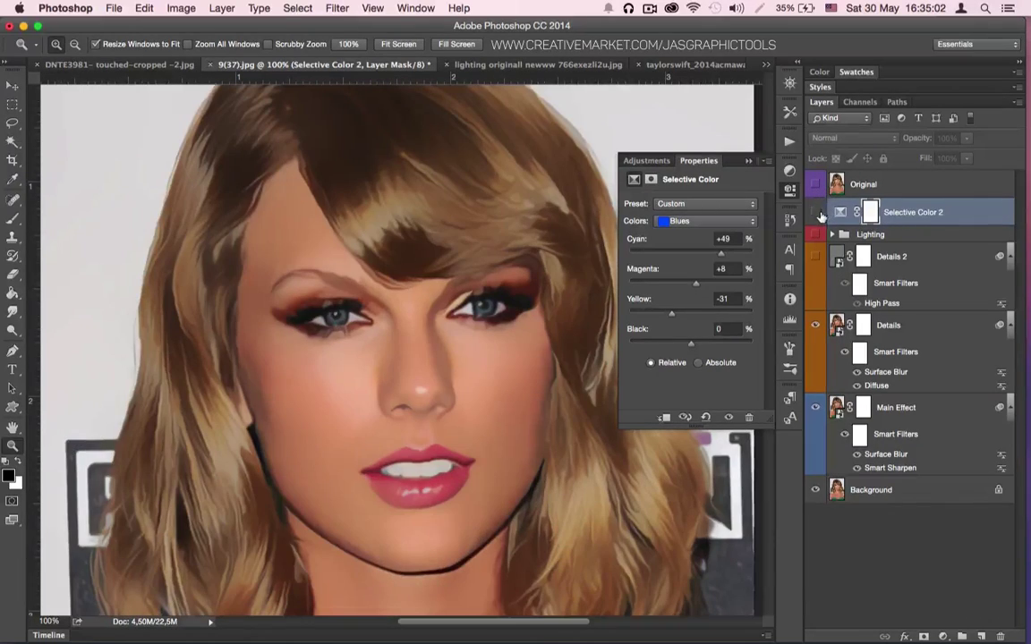
click(815, 213)
click(815, 235)
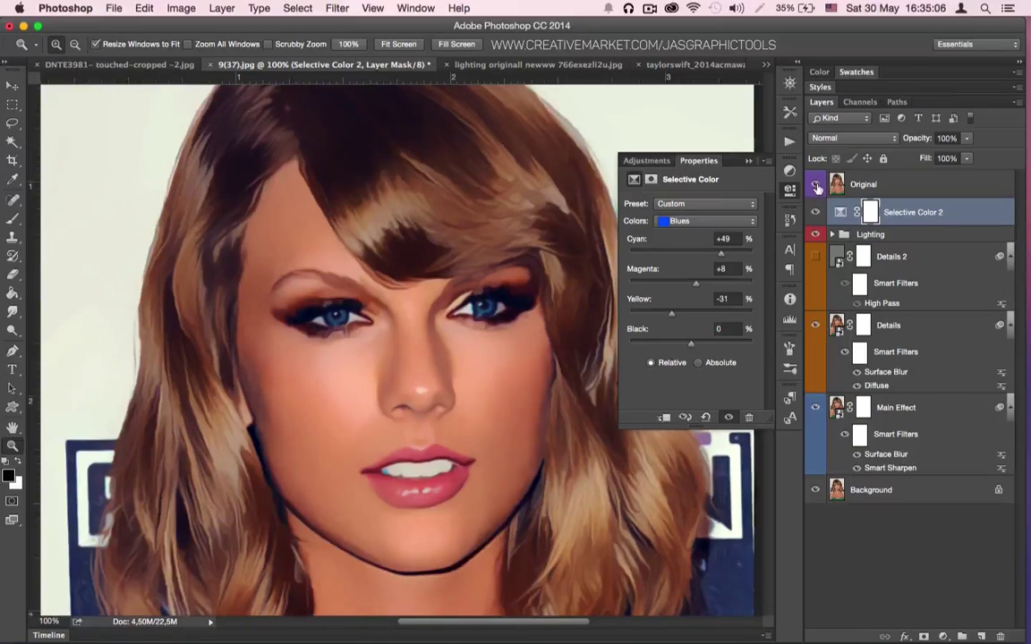
- Compare the finished painting with the Original layer, both close up and with the whole portrait in view
click(815, 185)
click(815, 184)
click(815, 184)
click(815, 186)
key(super+minus)
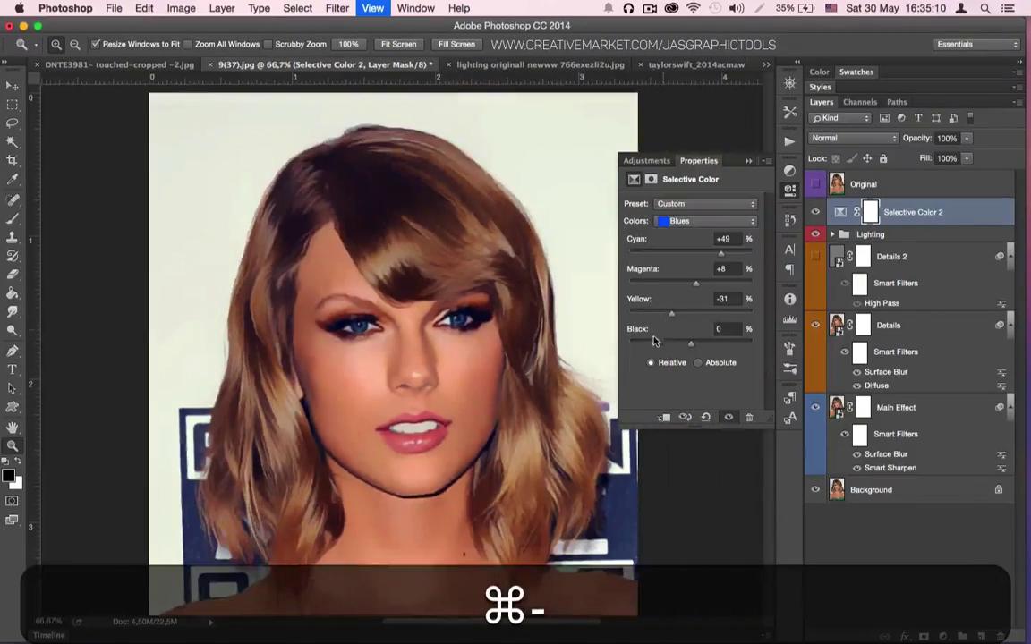
key(super+0)
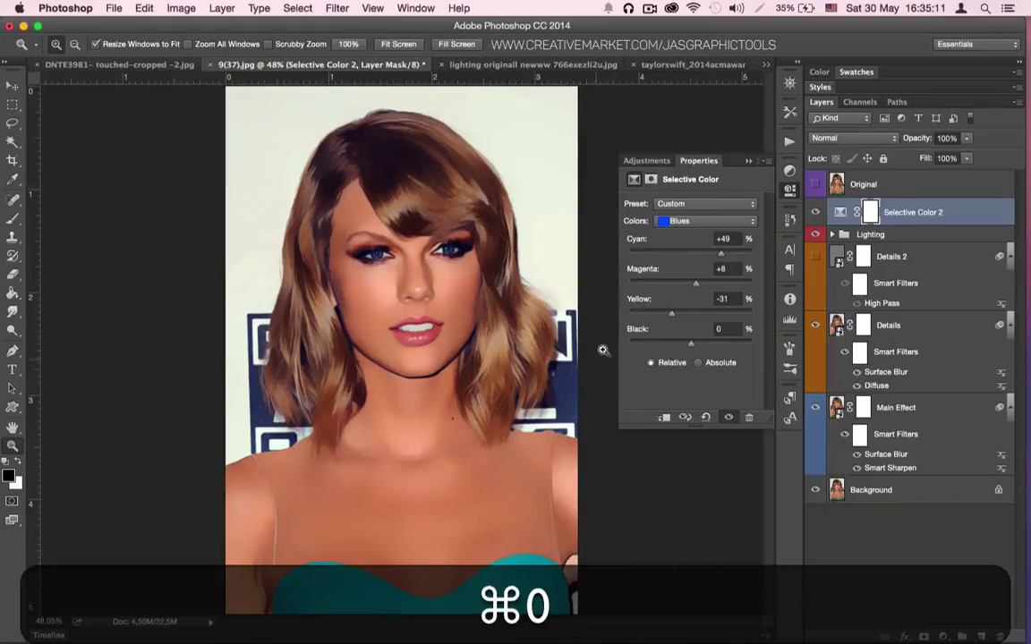
click(815, 185)
click(815, 187)
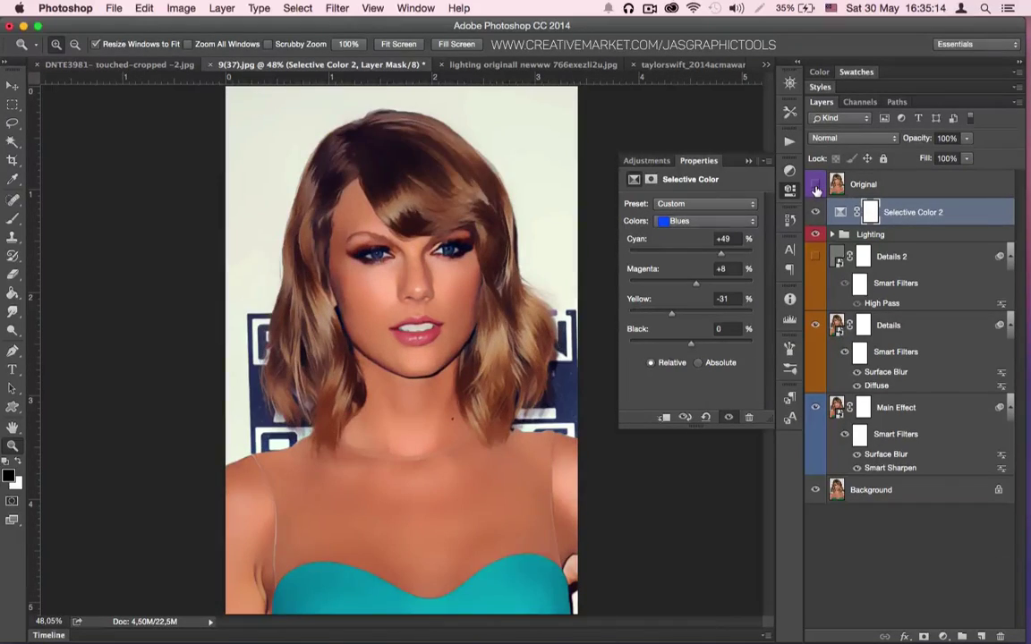
click(815, 185)
click(814, 186)
click(814, 185)
click(814, 186)
- Show the Original layer, cut away one vertical half and add a black stroke as a before-and-after divider
click(859, 184)
click(814, 185)
click(14, 105)
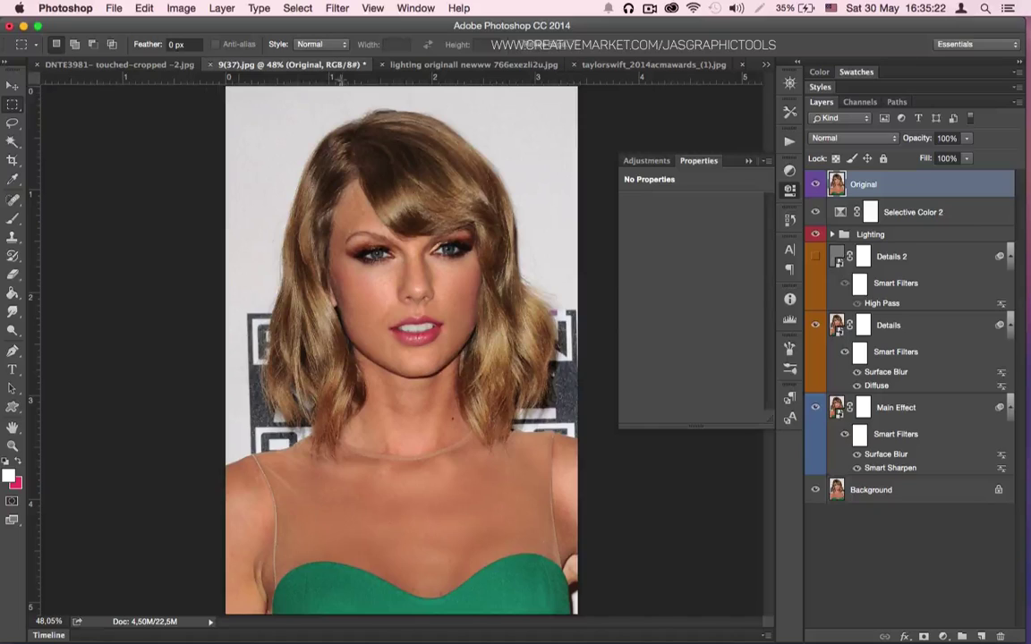
click(689, 277)
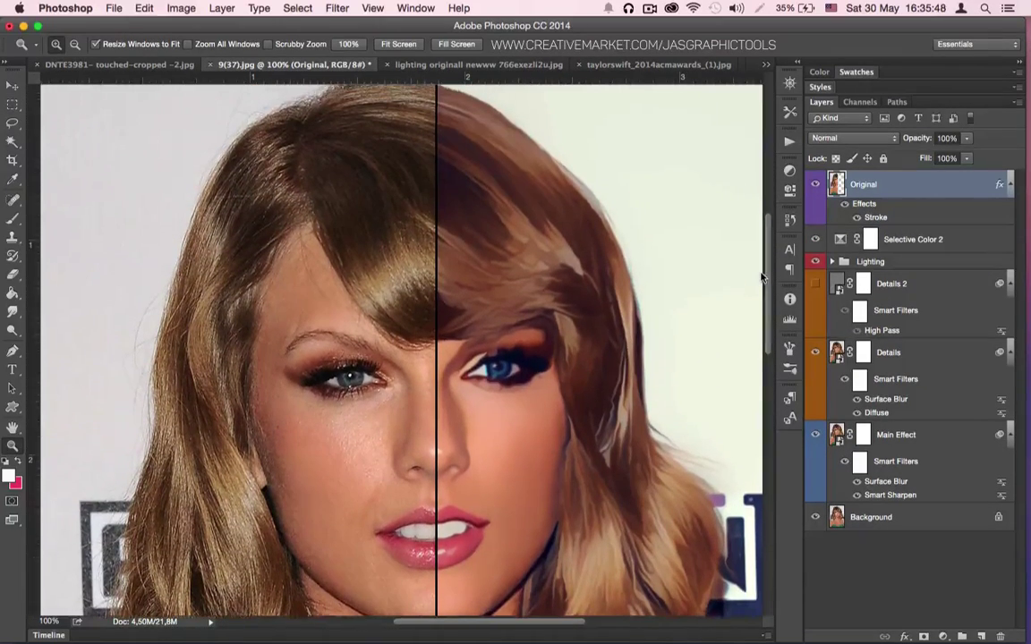
- Examine the face close up with the split Original layer hidden and shown
drag(759, 271, 776, 295)
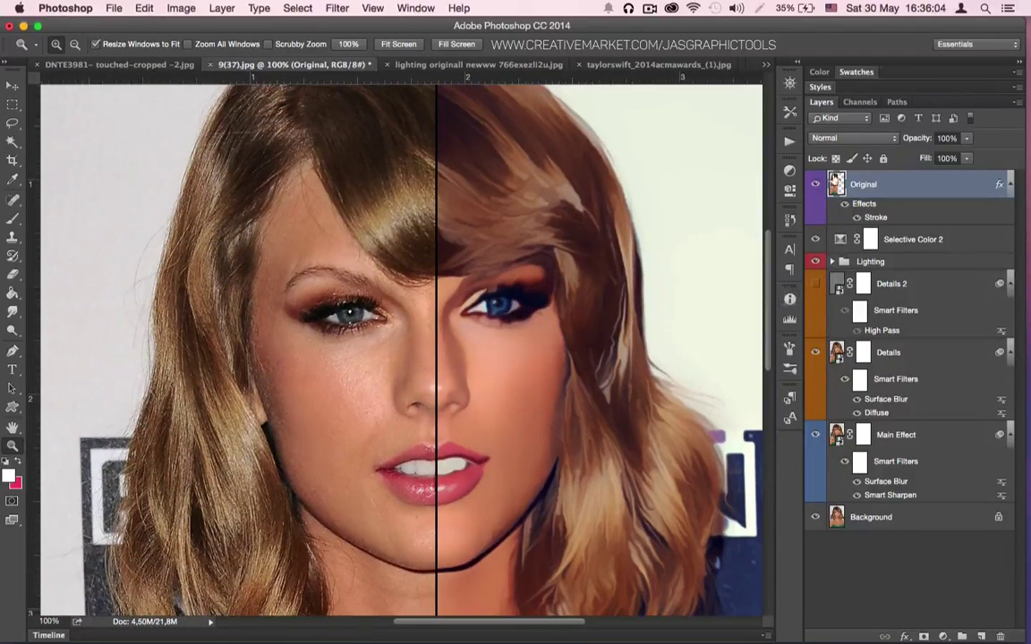
click(815, 184)
click(816, 186)
click(815, 185)
click(815, 185)
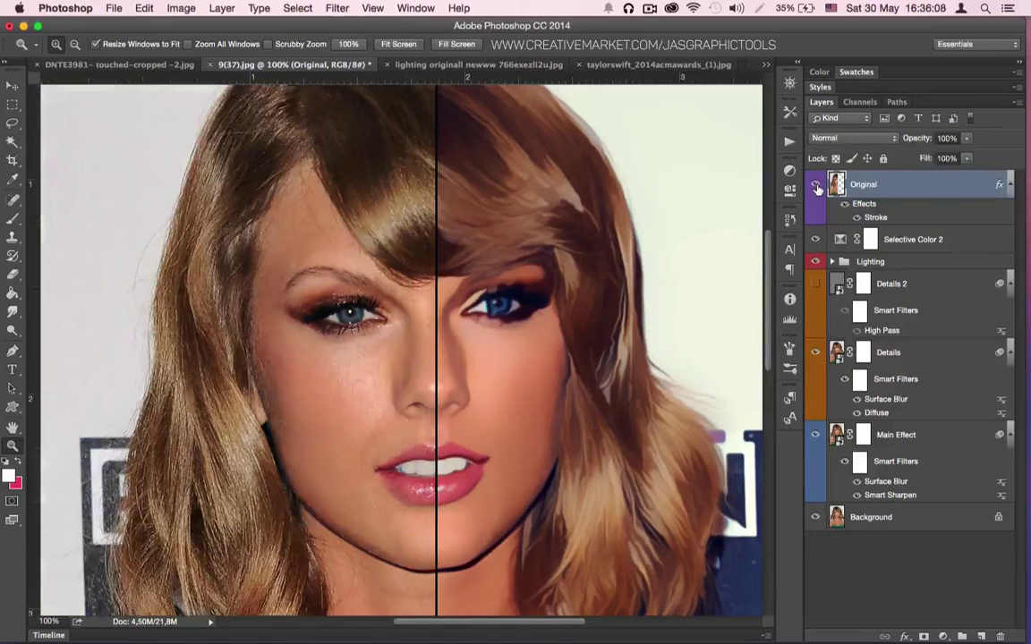
- Switch to the "lighting originall newww 766exezli2u.jpg" portrait, inspect the face and run the Digital Painting Action
click(463, 70)
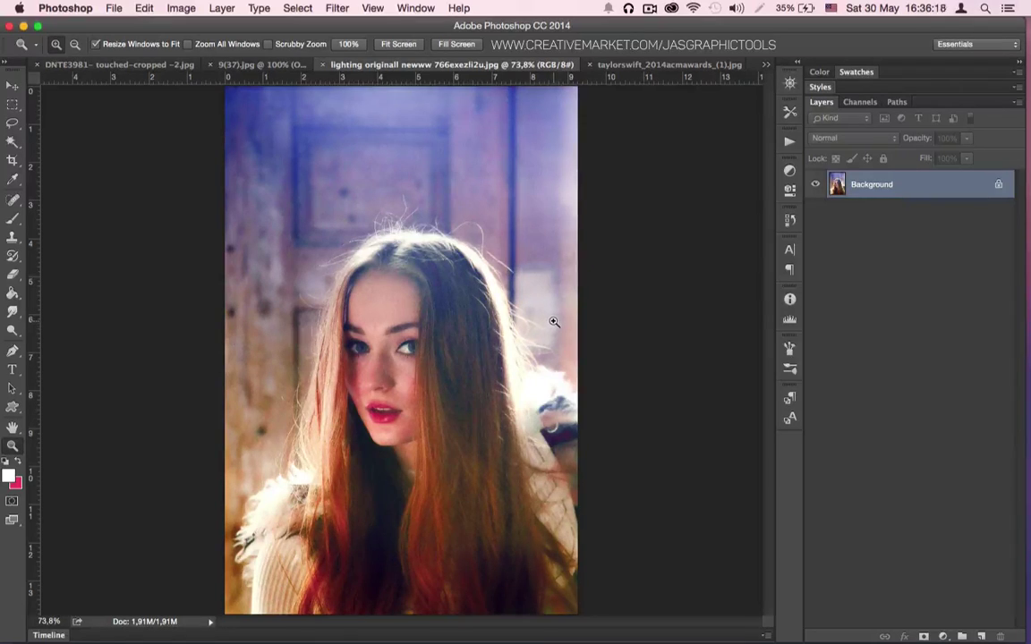
click(390, 433)
click(398, 45)
click(383, 436)
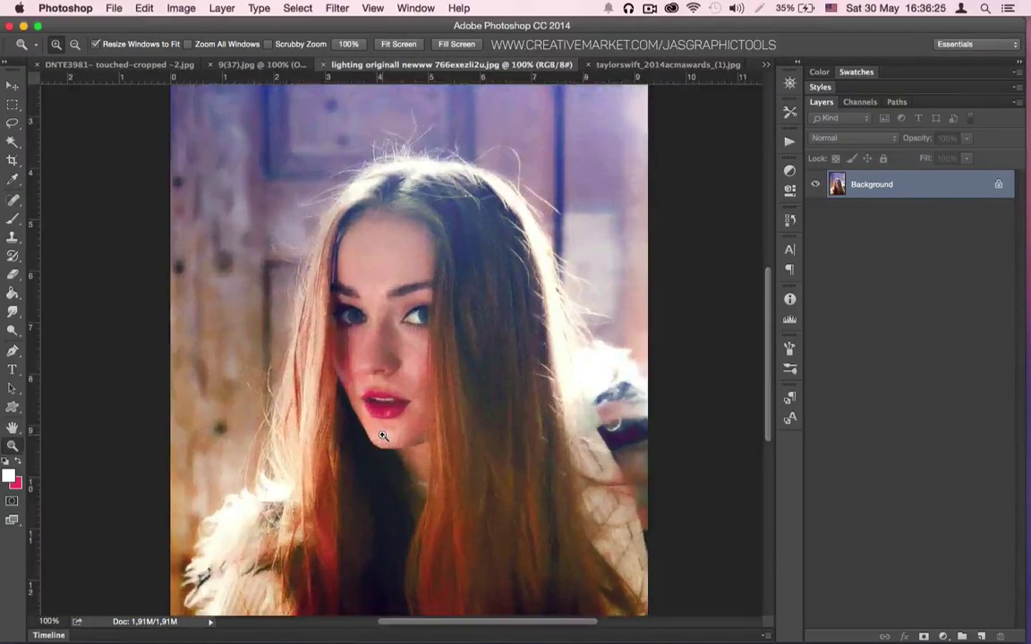
click(789, 142)
click(684, 207)
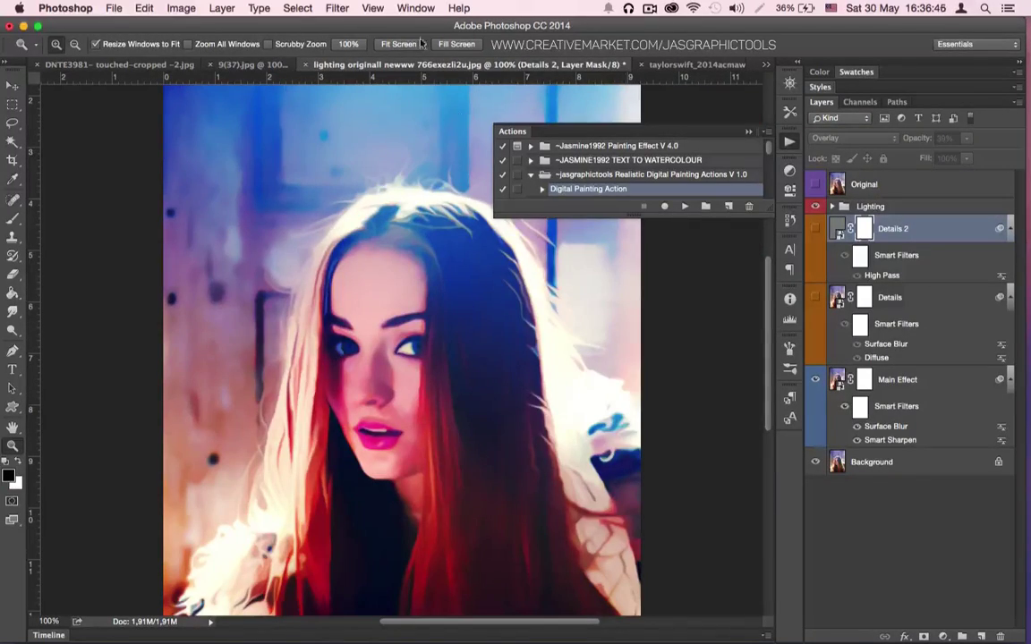
- Compare the painted portrait with and without the Lighting group and leave the group hidden
click(748, 132)
drag(765, 271, 759, 305)
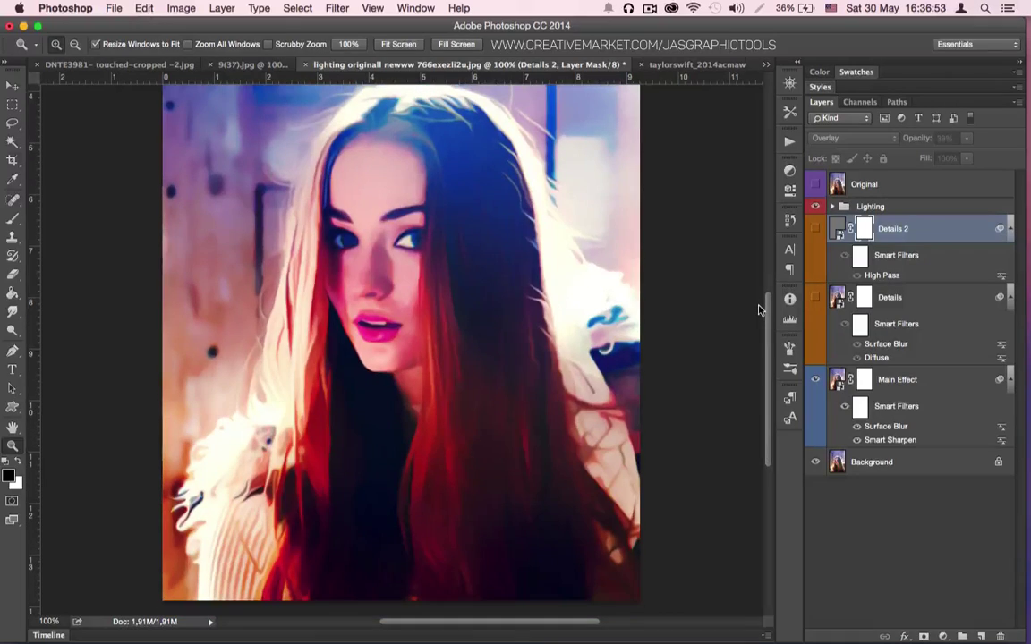
click(815, 207)
click(815, 209)
click(815, 210)
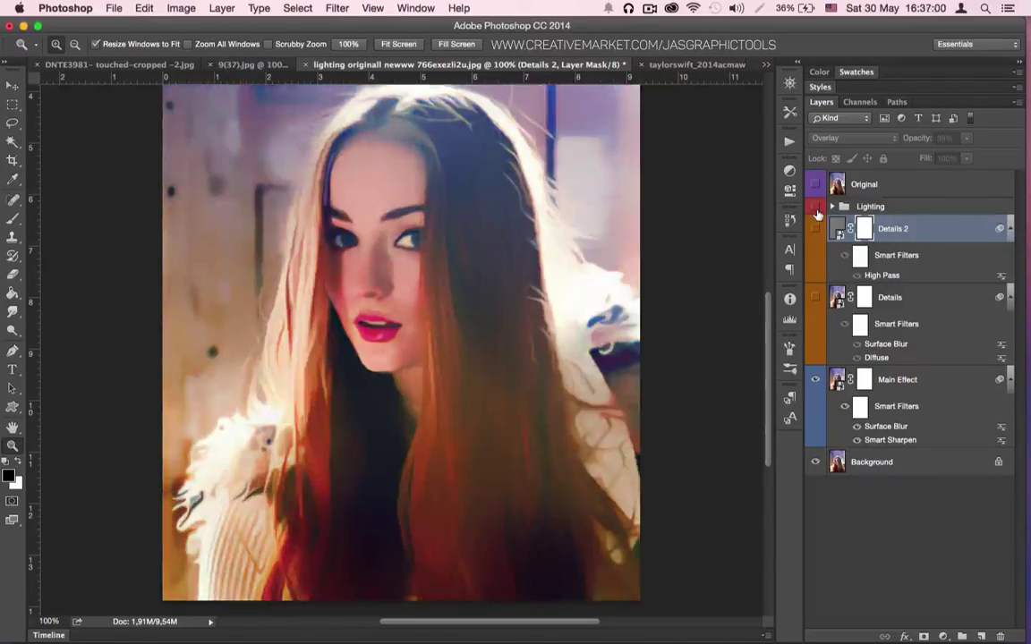
- Merge all layers into the background and run the Digital Painting Action again
key(super+alt+a)
key(super+e)
key(super+e)
click(788, 141)
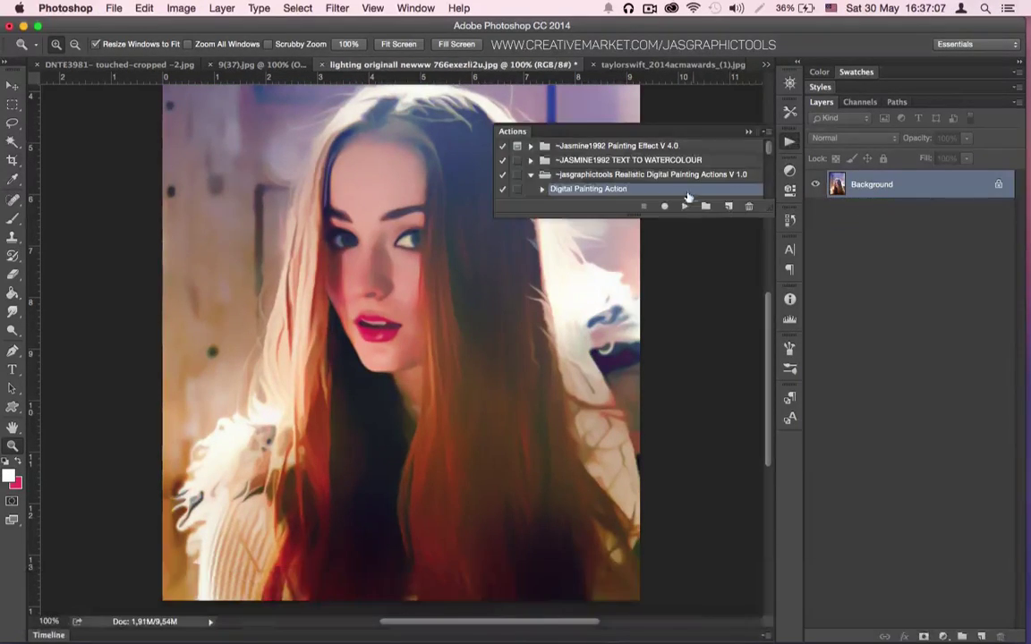
click(684, 204)
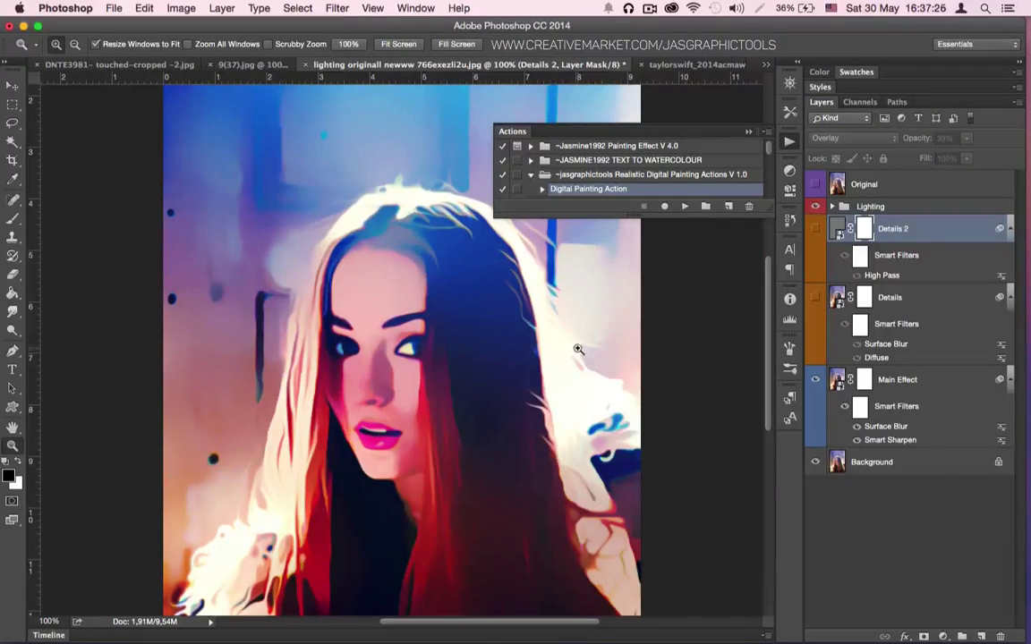
- Hide the Lighting group, show the Original layer and set its opacity to 46%
drag(769, 288, 768, 317)
click(814, 205)
click(814, 184)
click(867, 184)
click(967, 139)
drag(935, 155, 931, 159)
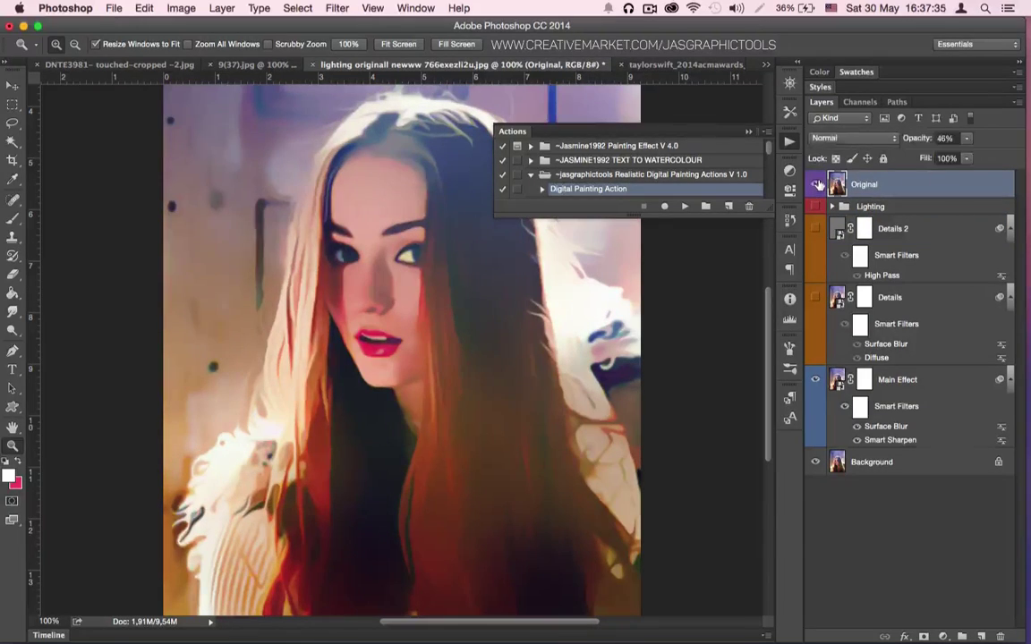
- Show the Details, Details 2 and Lighting layers again and set the Lighting group's opacity to 45%
click(815, 206)
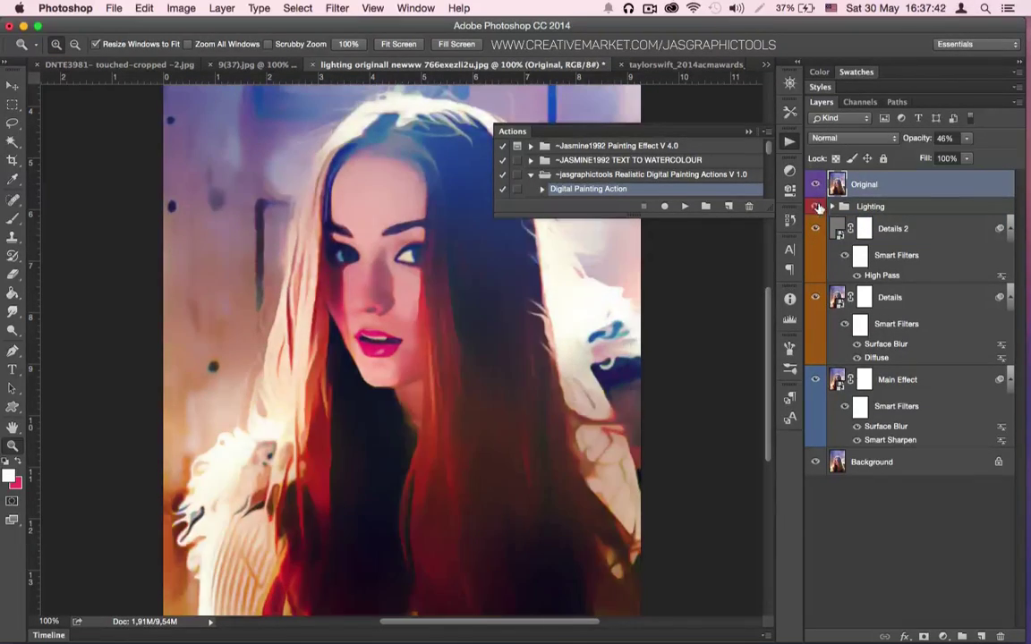
click(832, 207)
click(870, 209)
click(832, 206)
click(966, 138)
drag(967, 154, 934, 157)
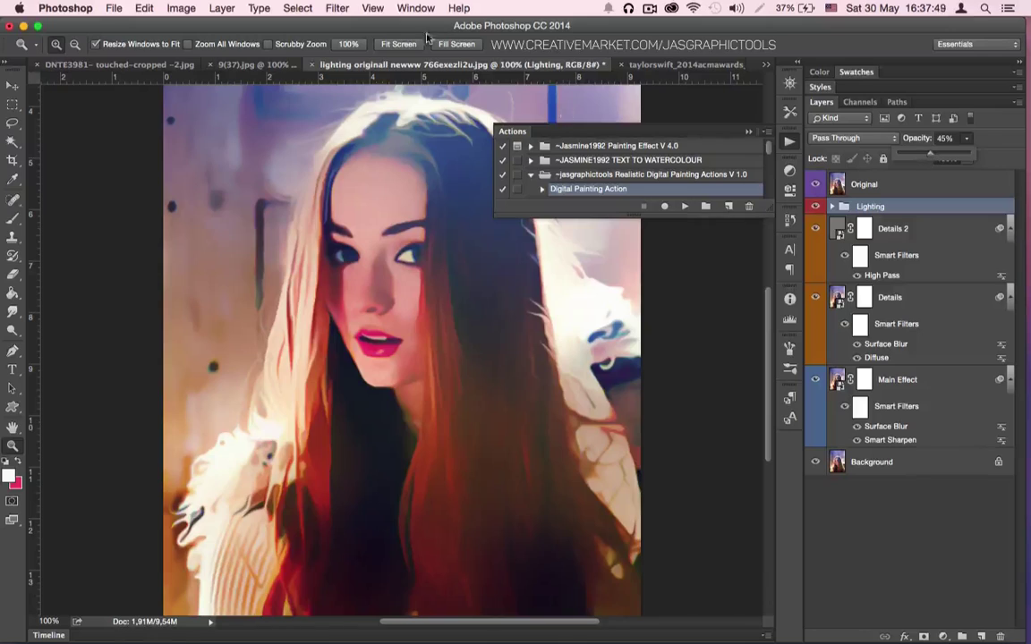
- Examine the finished painting of the long-haired woman as a whole and at 100% zoom
click(402, 45)
click(388, 535)
click(398, 45)
click(876, 186)
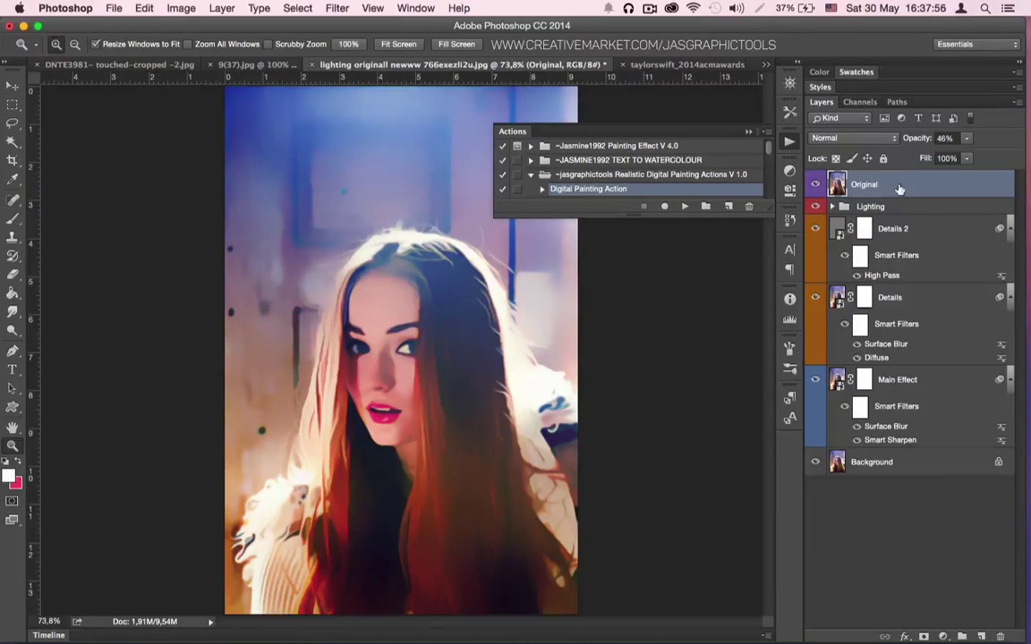
click(392, 383)
click(395, 392)
click(398, 43)
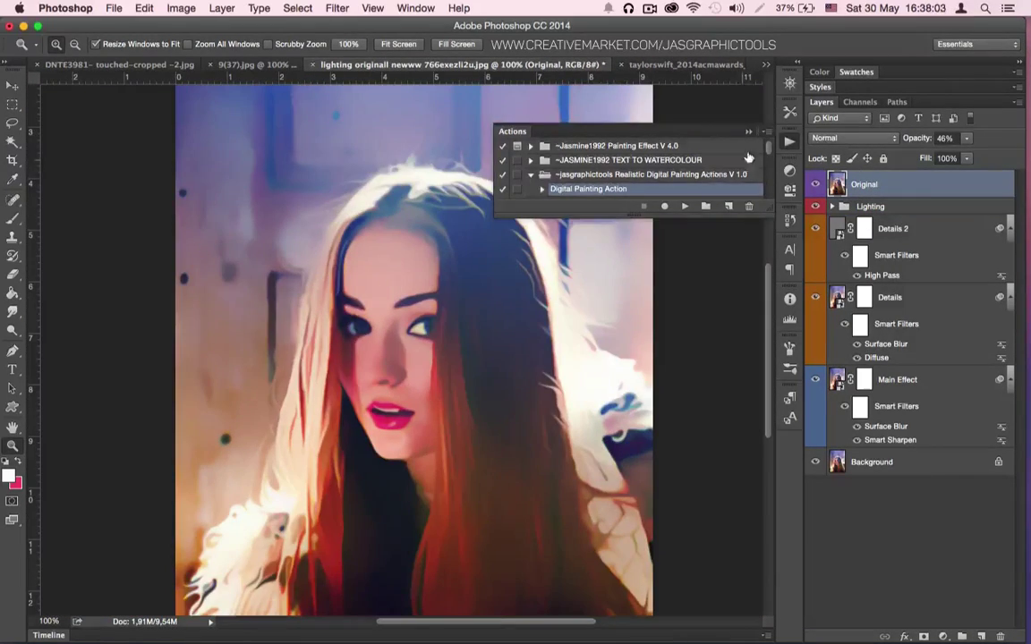
click(749, 132)
click(743, 223)
mouse_move(766, 295)
mouse_down()
mouse_move(764, 324)
mouse_move(766, 296)
mouse_up()
scroll(766, 295, down, 2)
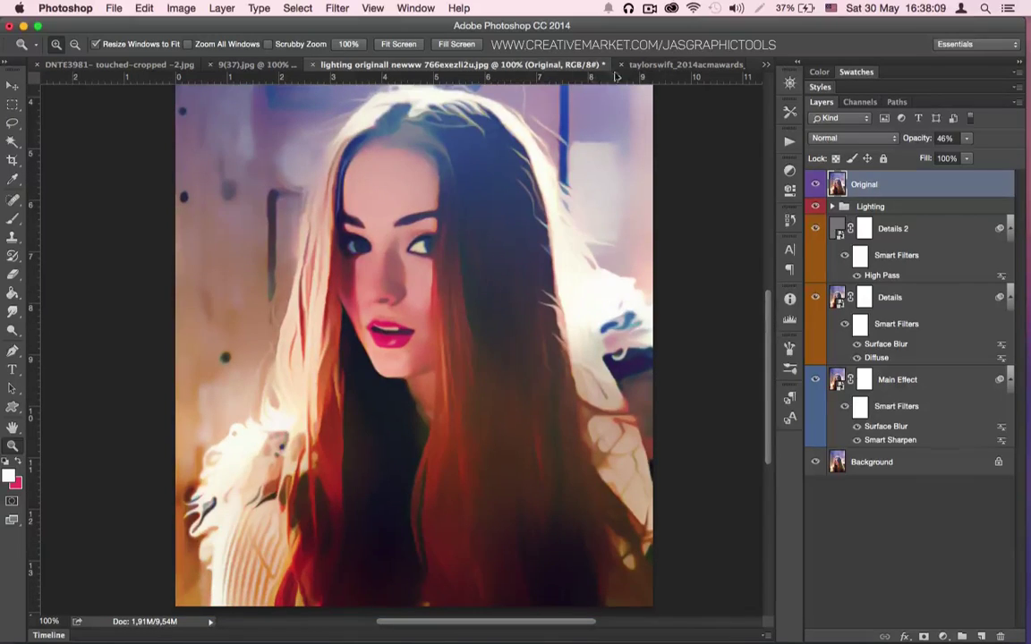
- Switch to taylorswift_2014acmawards_(1).jpg and run the Digital Painting Action on it
click(629, 64)
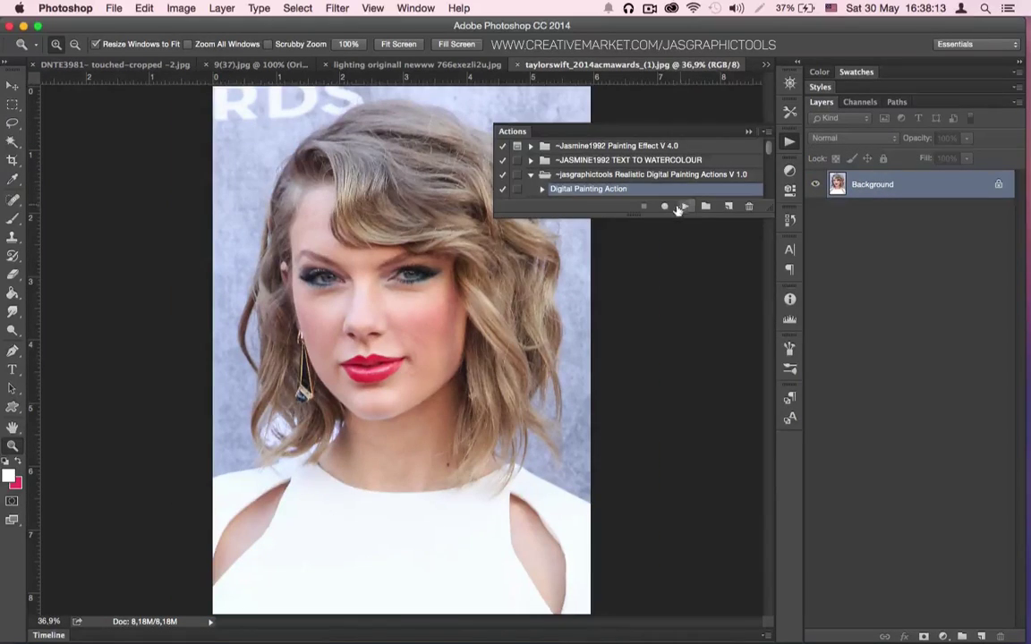
click(680, 207)
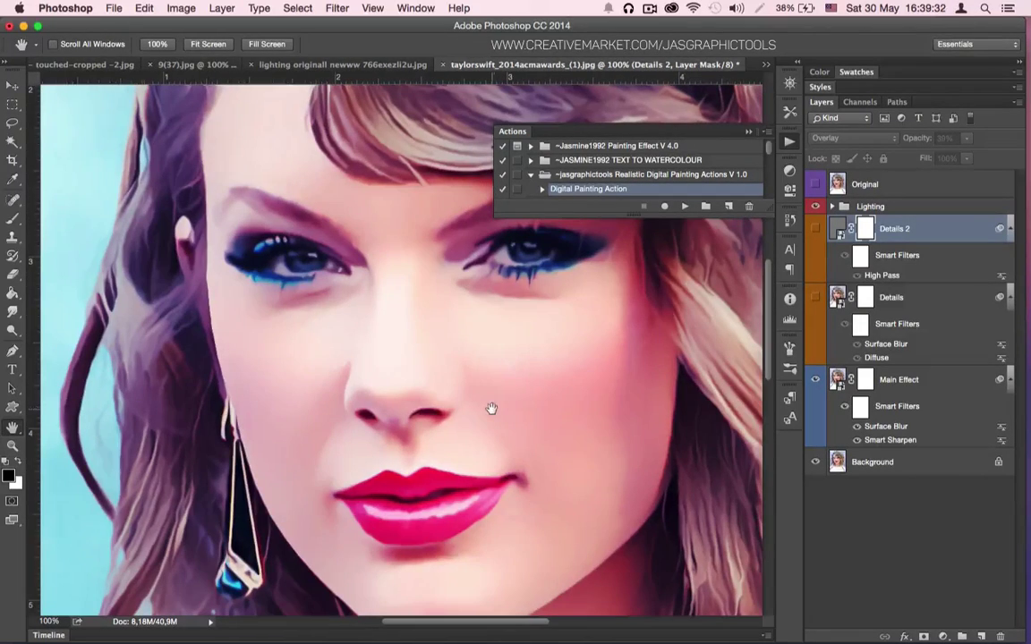
click(749, 131)
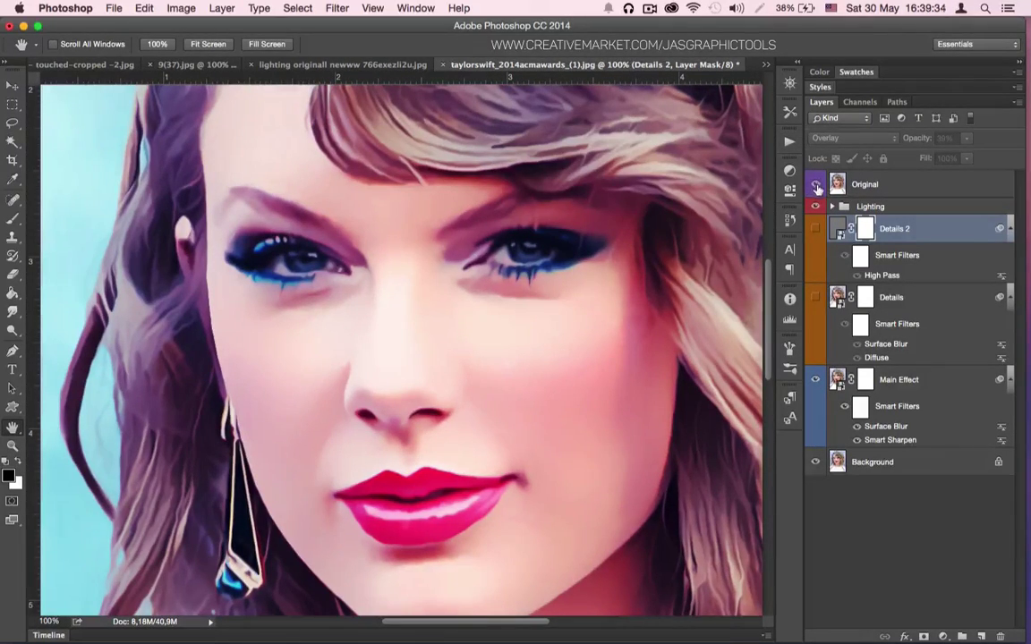
- Compare the painted portrait with the Original layer shown and hidden, both close up and as a whole
click(816, 187)
click(816, 187)
click(816, 186)
click(816, 186)
click(816, 185)
click(816, 185)
click(208, 45)
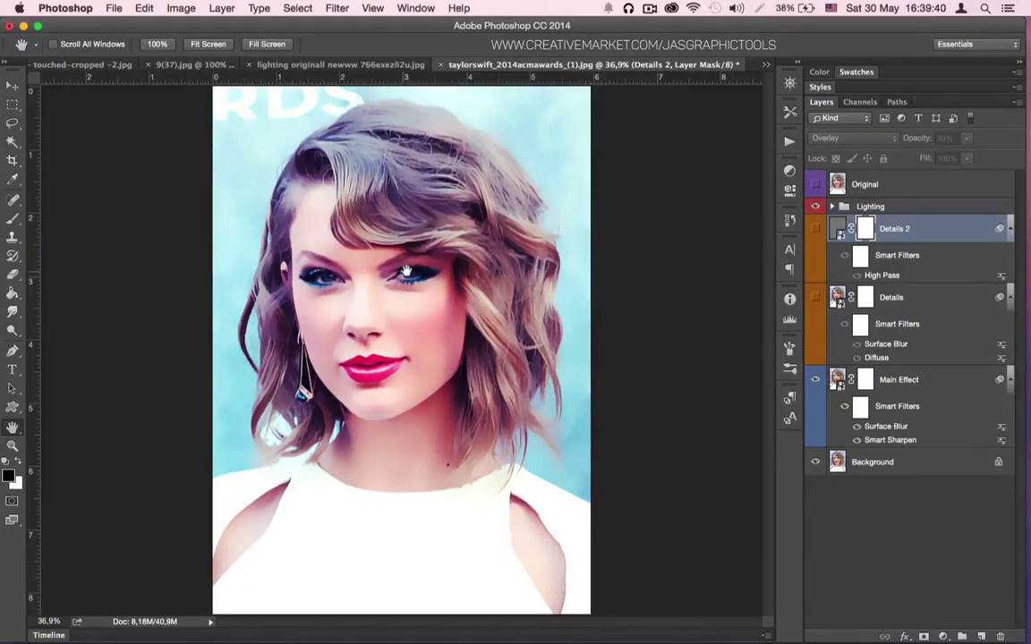
key(super+equal)
key(super+equal)
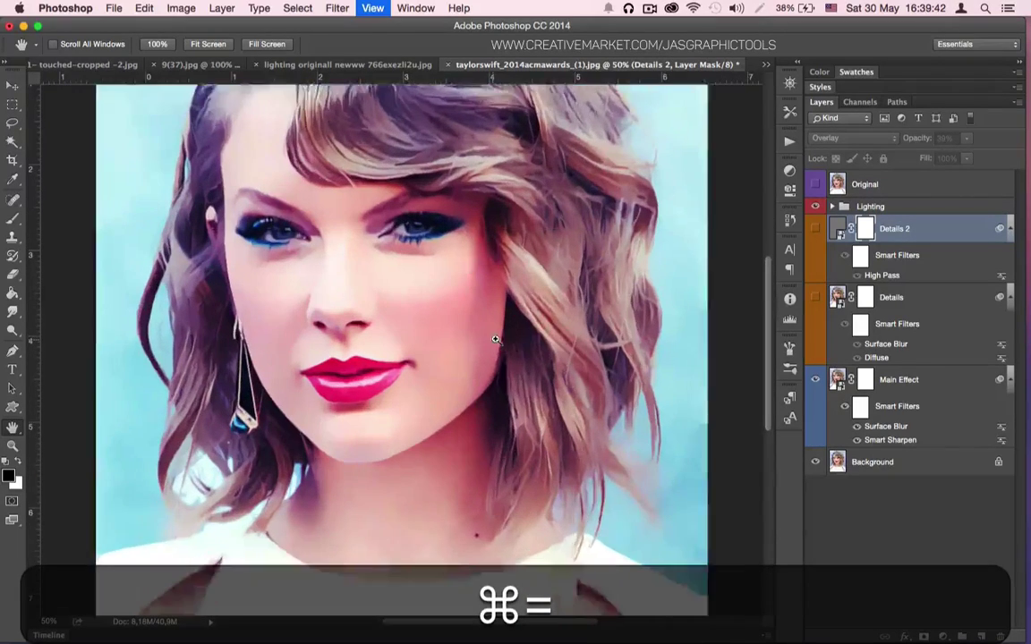
scroll(690, 271, up, 4)
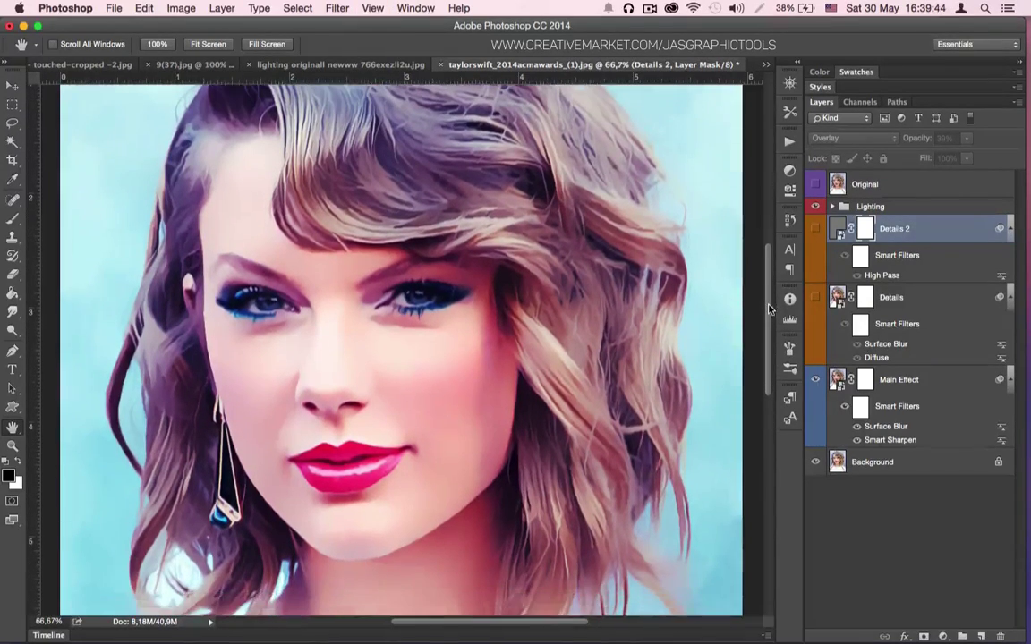
- Compare the painted portrait with and without the Lighting group and leave the group visible
click(814, 297)
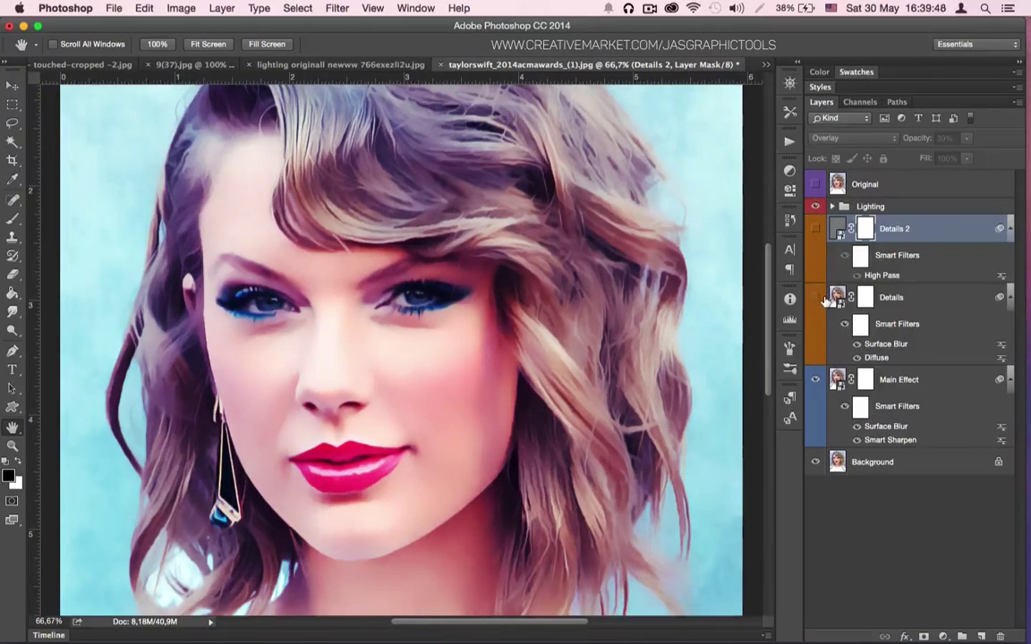
click(816, 207)
click(816, 207)
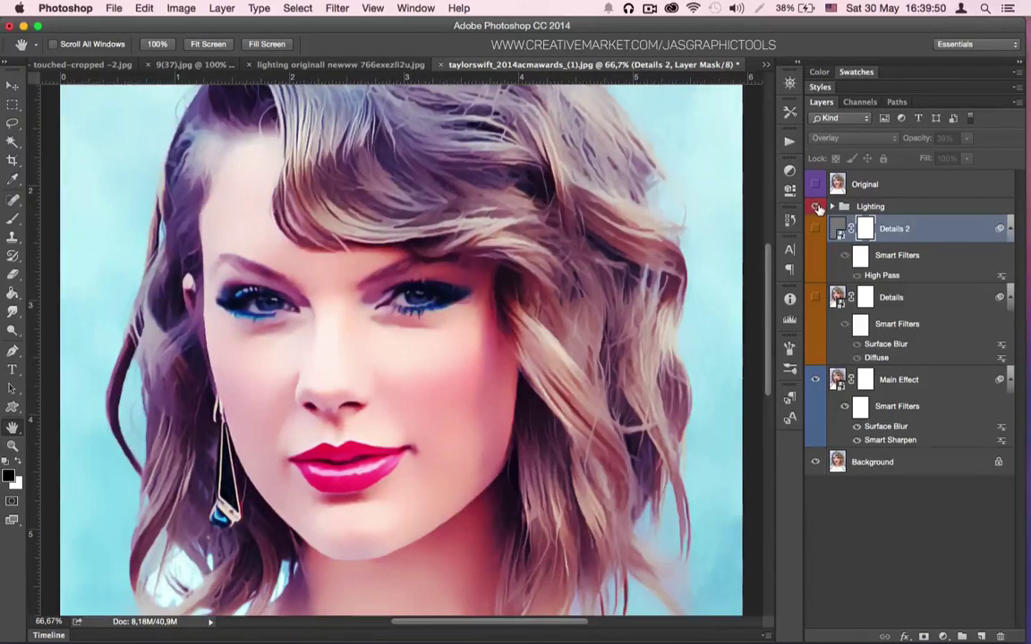
click(816, 207)
click(816, 208)
click(816, 207)
click(815, 207)
click(815, 208)
click(816, 208)
- Merge the Original, Lighting, Details 2, Details, Main Effect and Background layers into one background layer
click(898, 208)
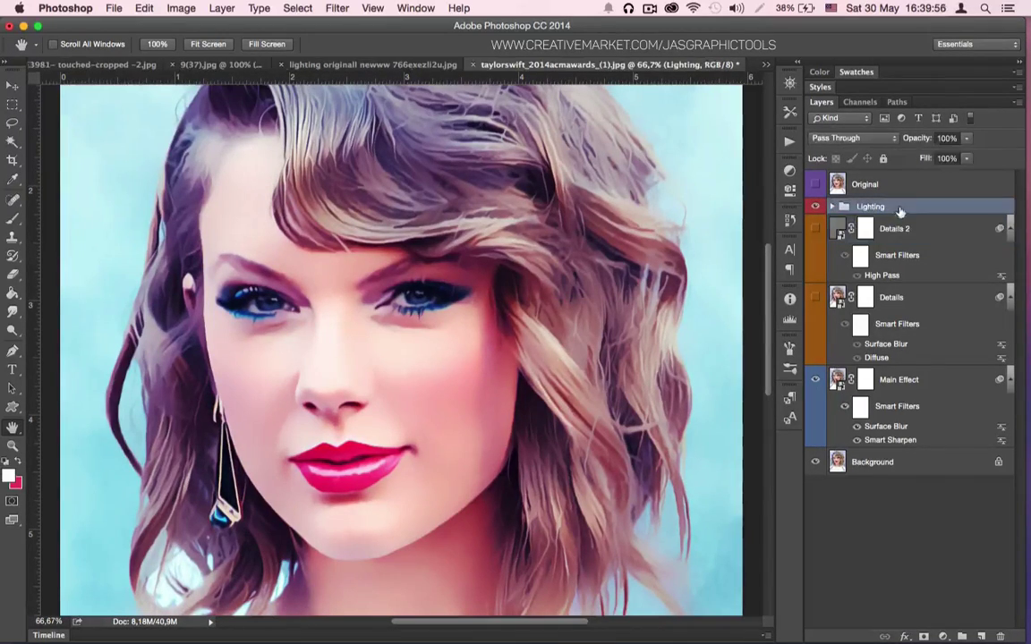
super+click(895, 229)
super+click(893, 298)
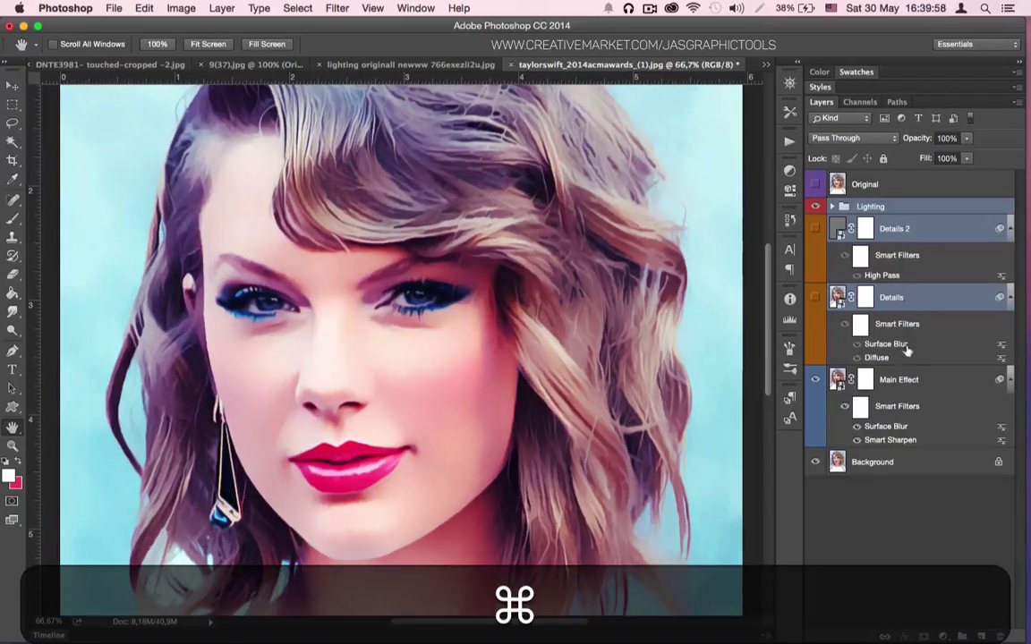
super+click(898, 380)
super+click(885, 462)
super+click(898, 181)
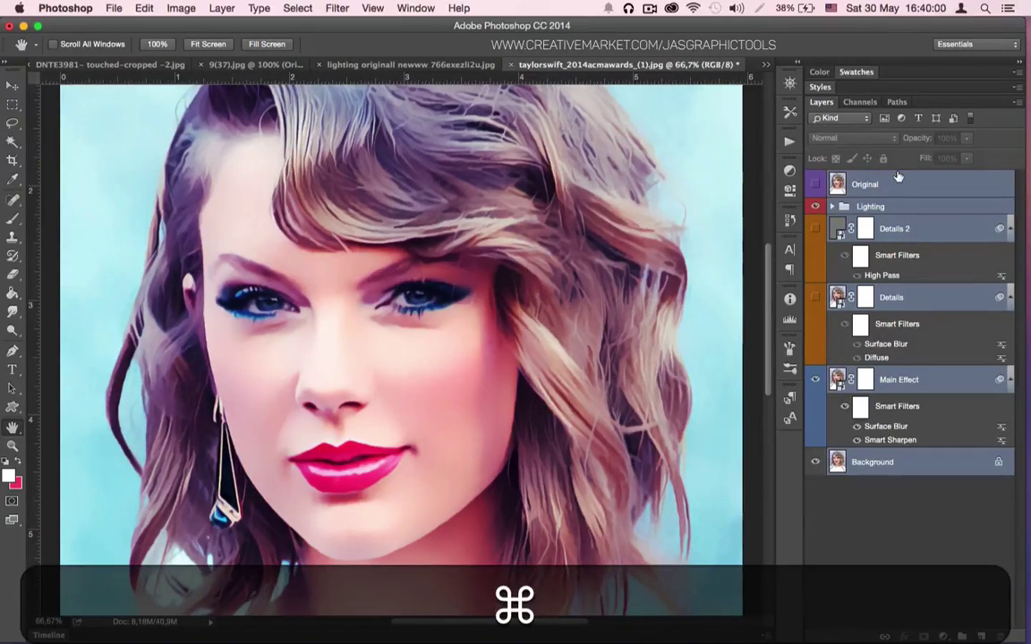
key(super+e)
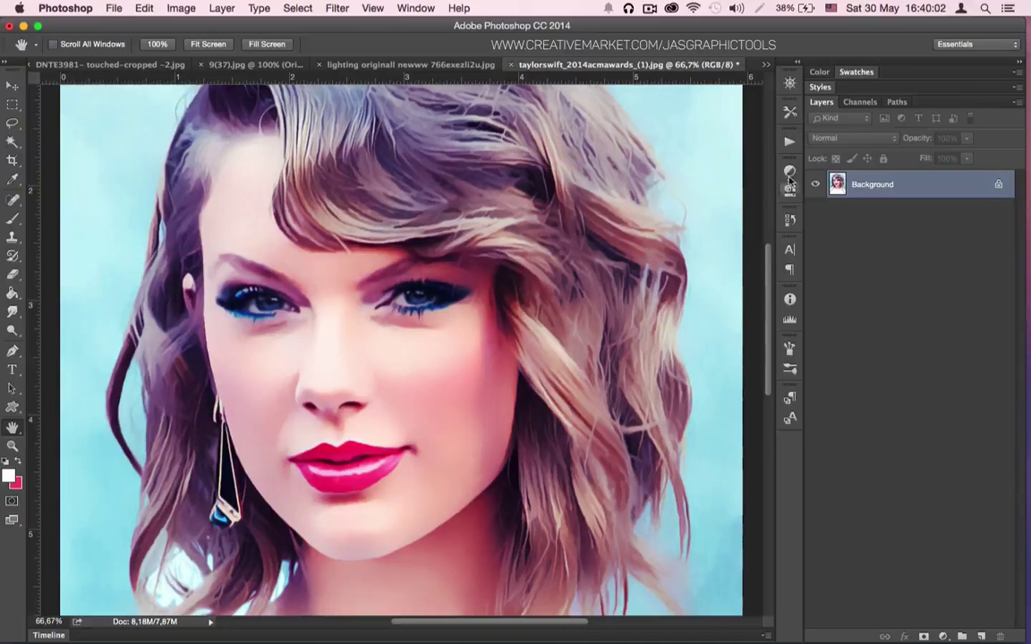
- Run the Digital Painting Action again on the merged portrait and hide the Lighting group
click(789, 140)
click(684, 204)
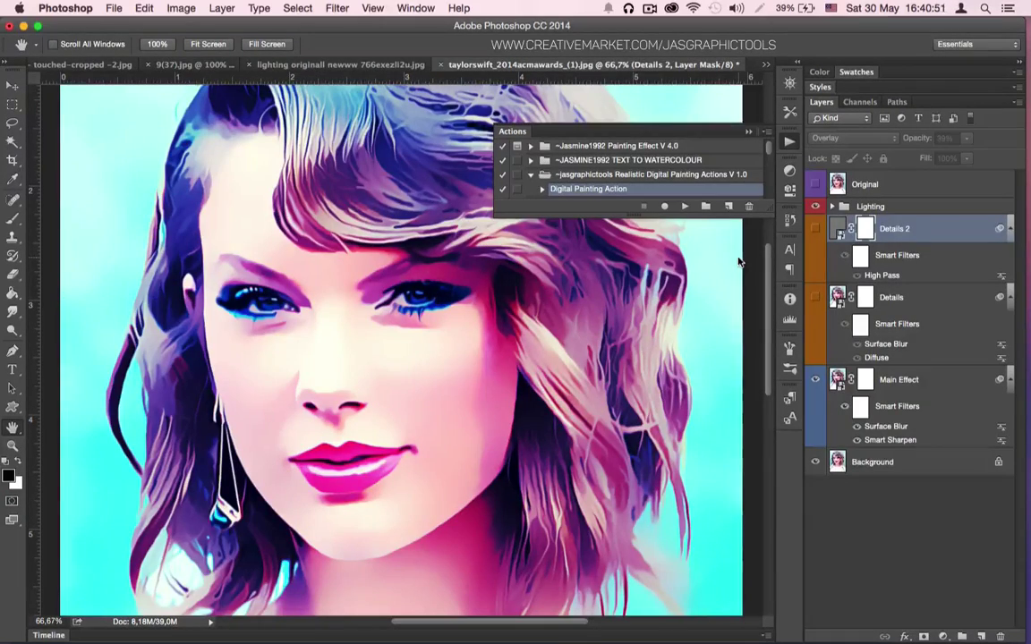
click(814, 206)
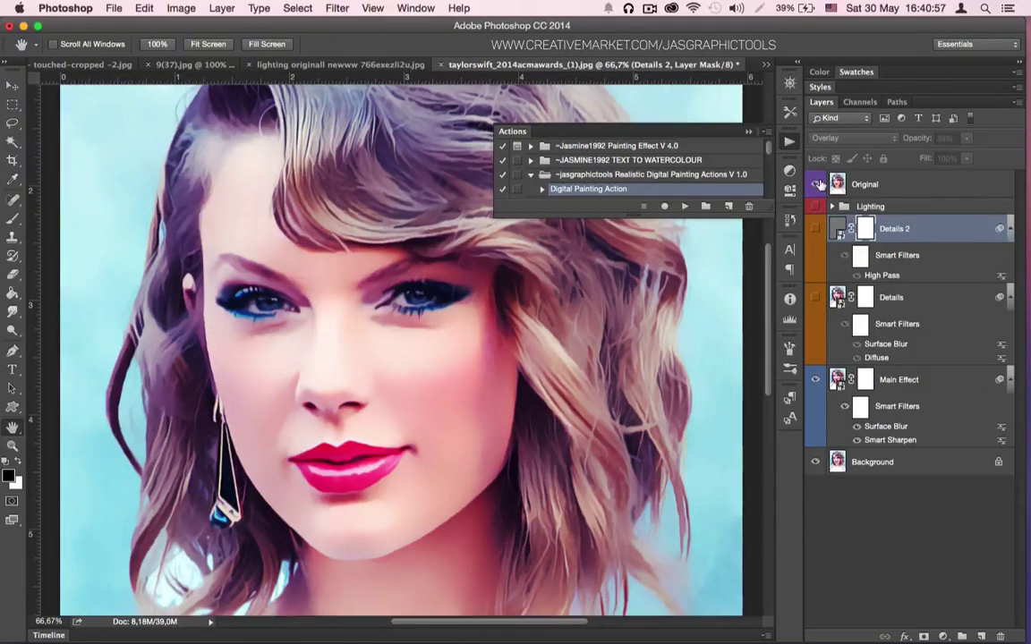
- Compare the repainted portrait with the Original layer, leave that layer hidden and view the whole image
click(815, 183)
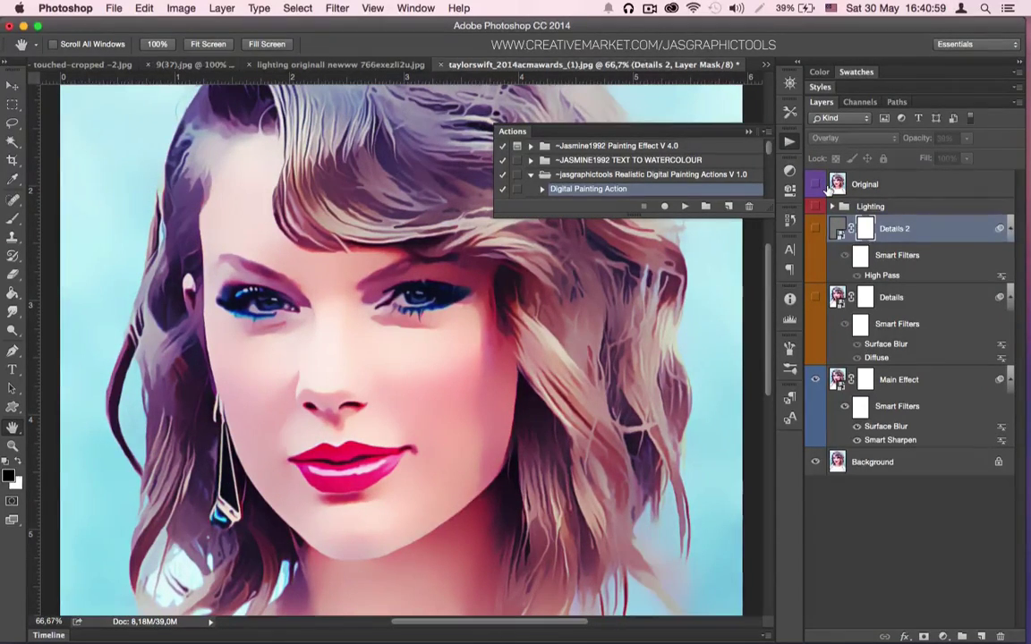
click(827, 186)
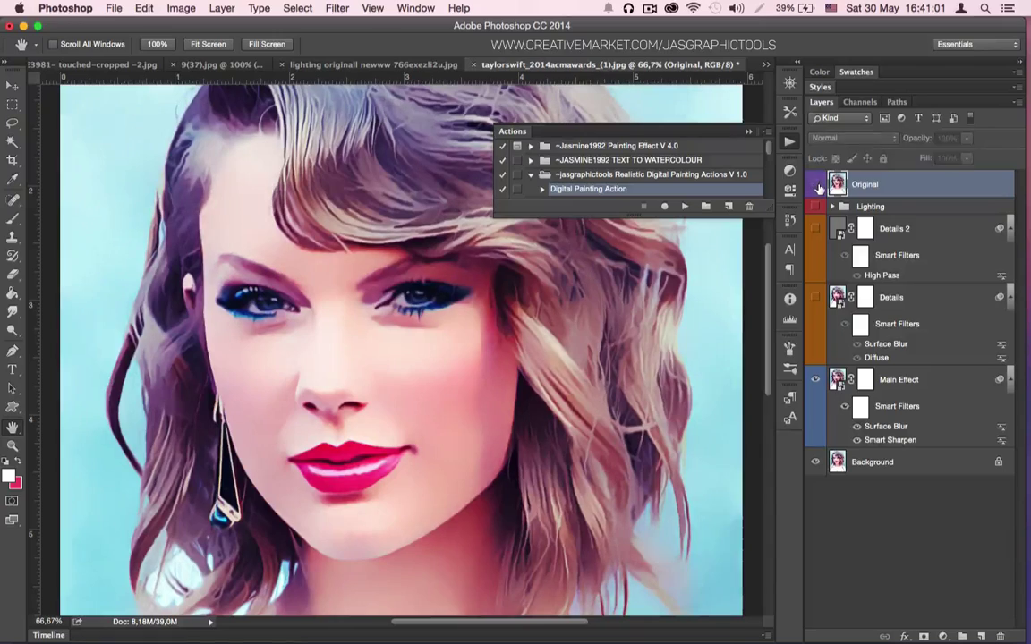
click(215, 43)
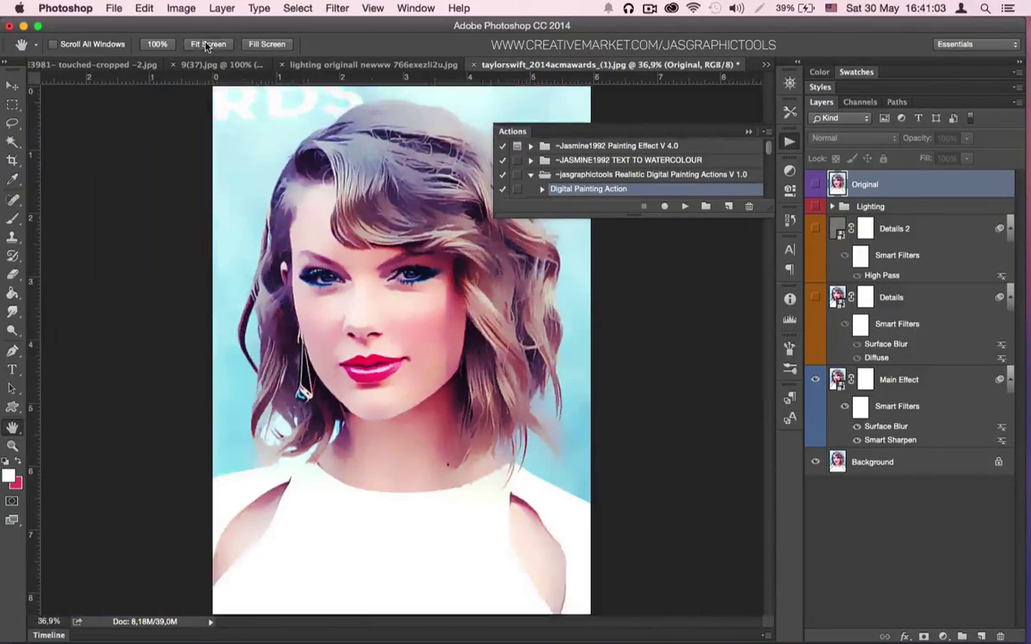
click(748, 132)
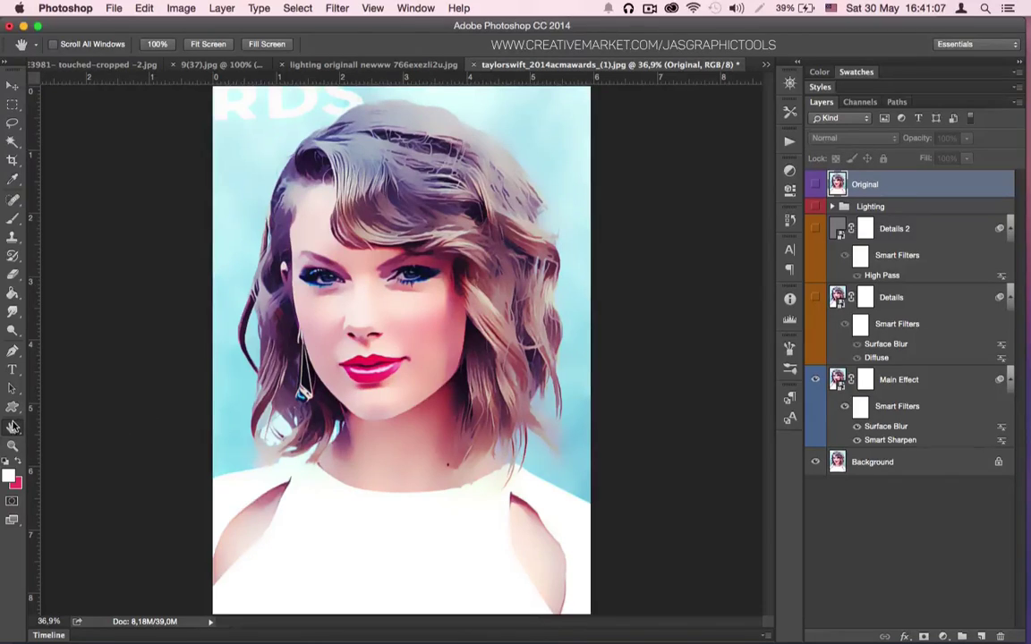
- Inspect the painted face, hair and eyes at 100% zoom
key(z)
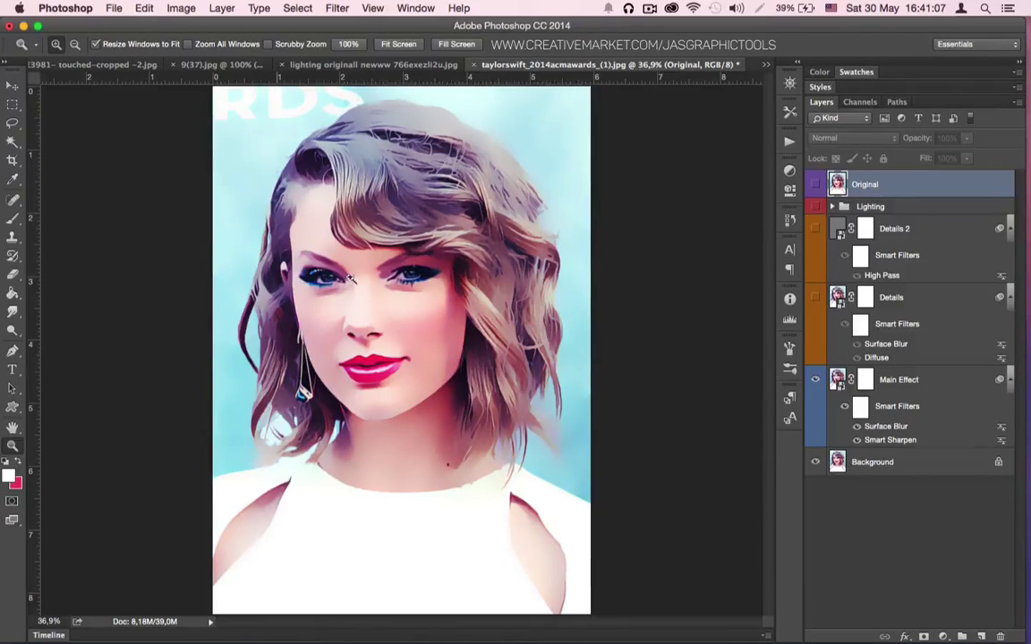
click(351, 48)
key(h)
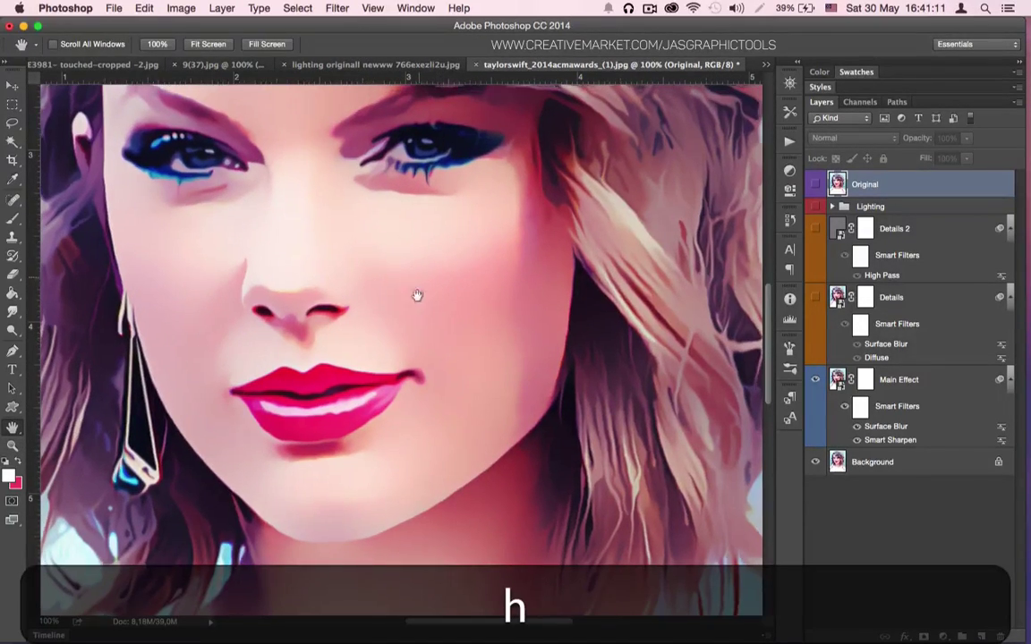
drag(416, 295, 504, 542)
drag(577, 344, 622, 252)
drag(555, 426, 596, 334)
drag(674, 335, 565, 358)
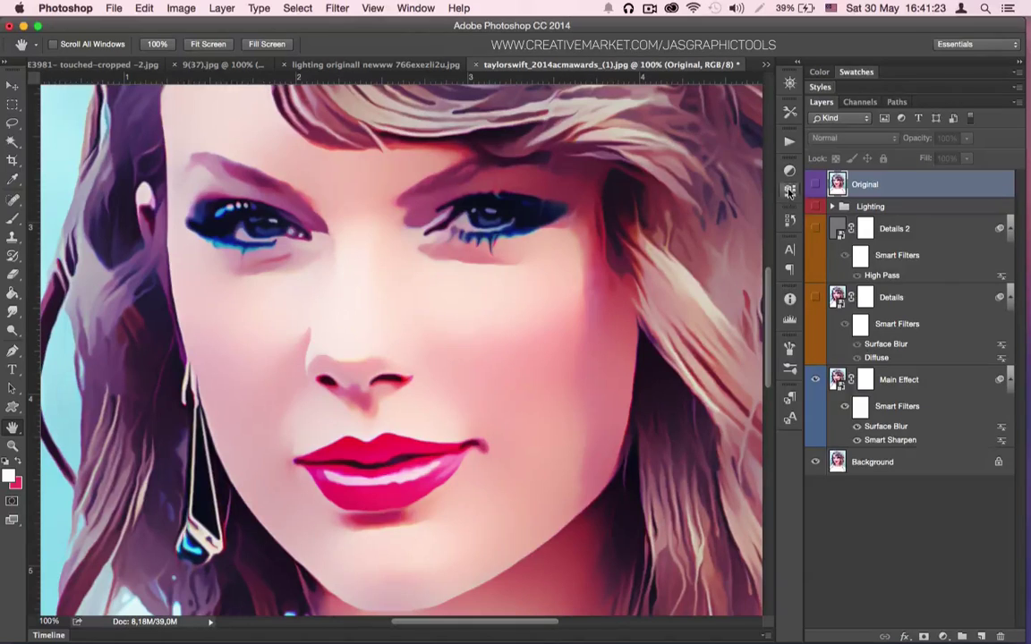
- Compare the painting with the untouched photo by reverting to the opening history snapshot and undoing that, twice
click(790, 220)
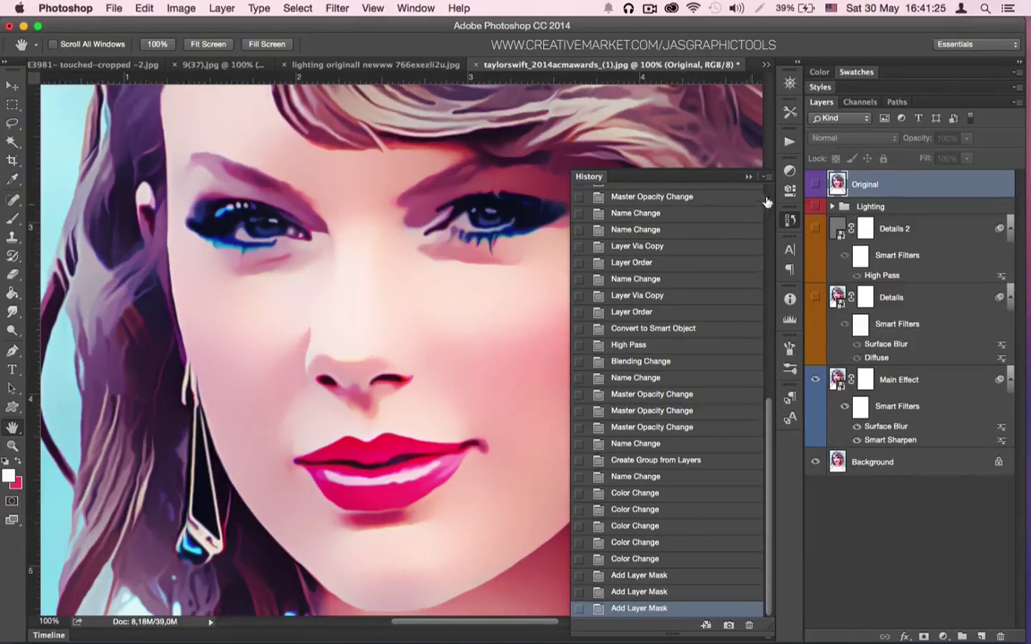
scroll(766, 202, up, 10)
click(667, 197)
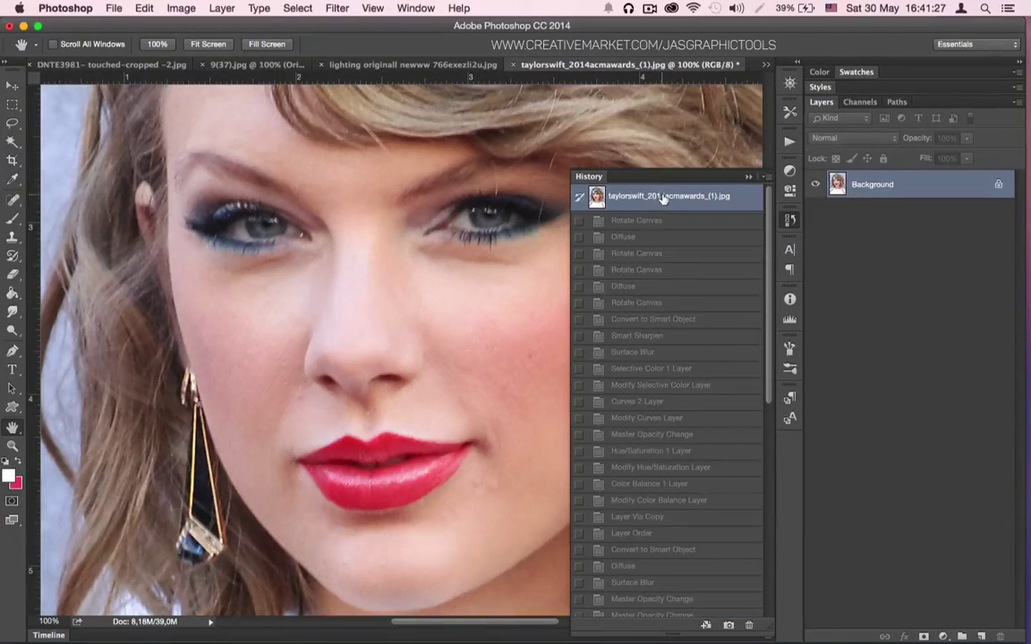
key(super+z)
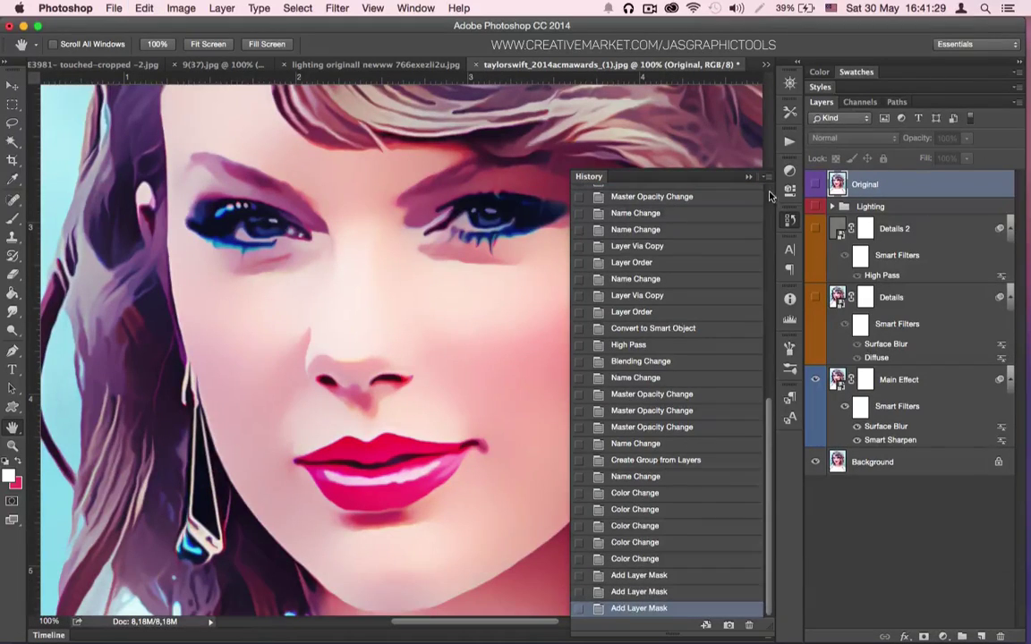
scroll(725, 196, up, 10)
click(725, 199)
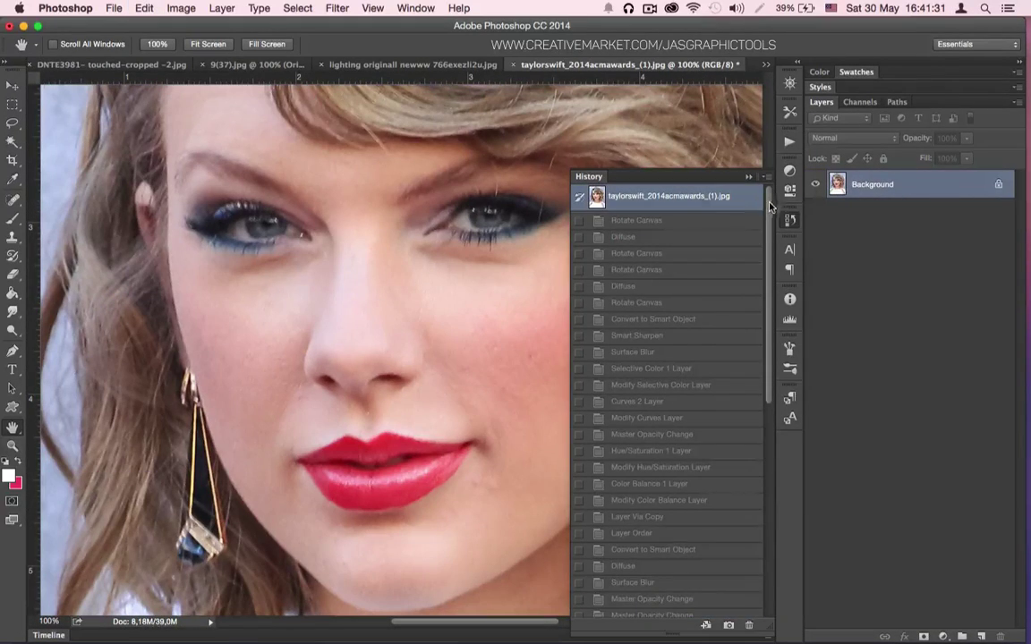
key(super+z)
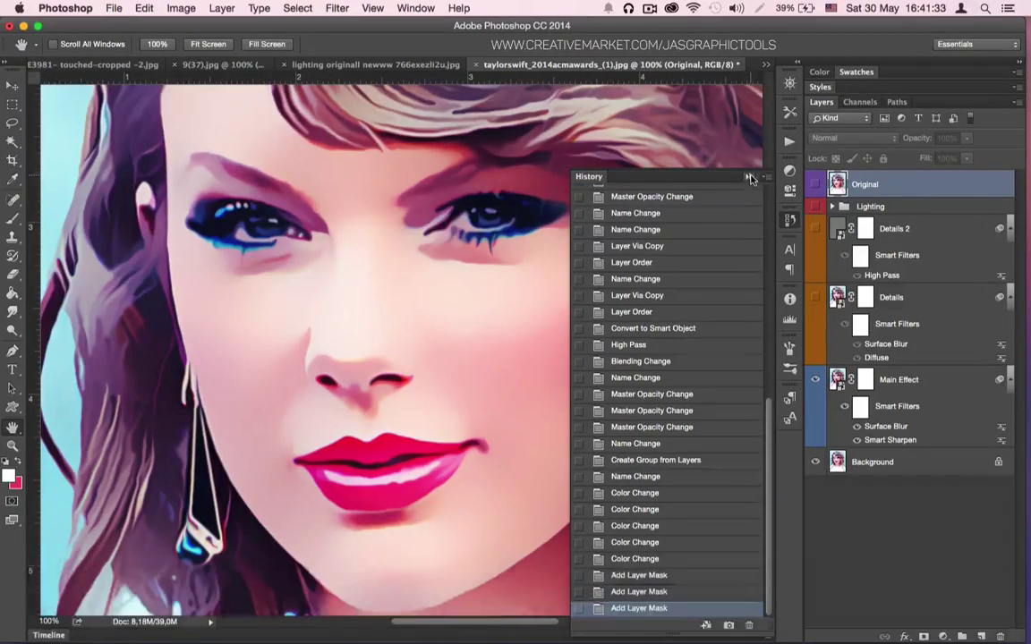
click(748, 176)
- In lighting originall newww 766exezli2u.jpg, compare the painting with the untouched photo by reverting to the opening history snapshot and undoing that, twice
click(387, 65)
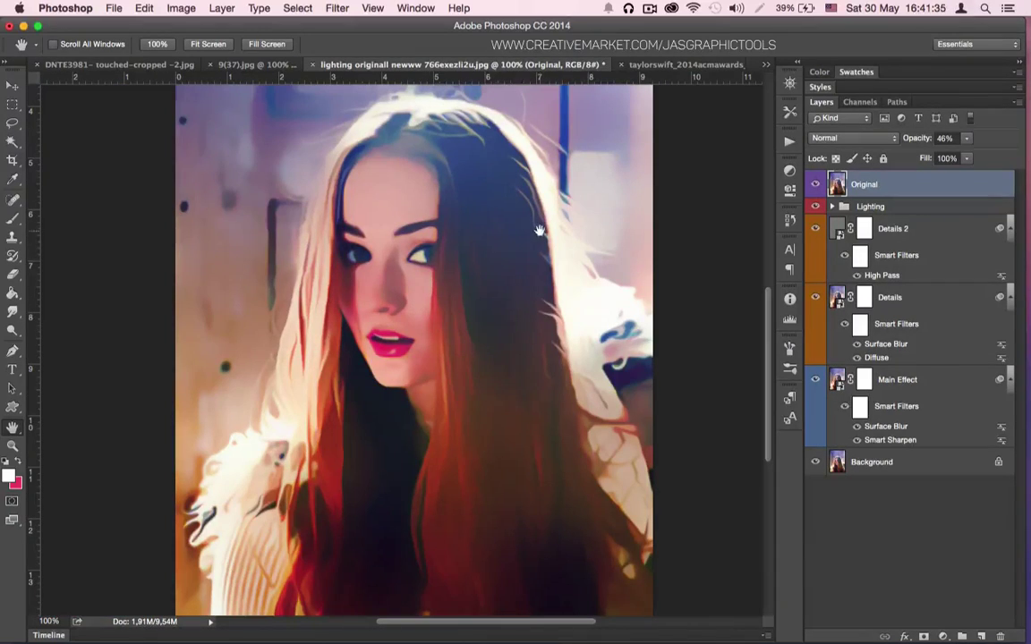
click(13, 445)
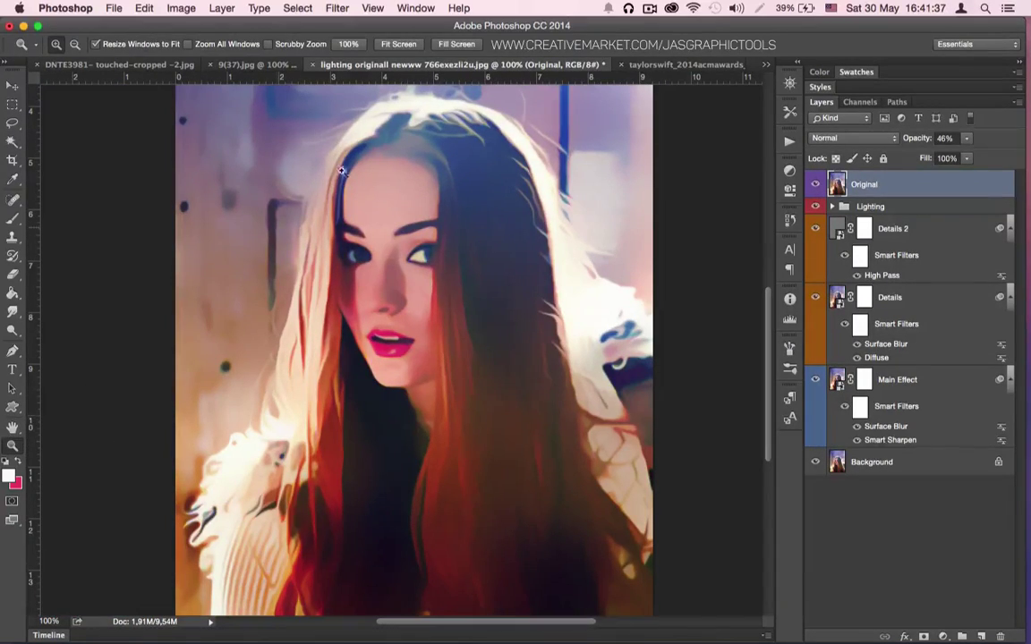
click(346, 44)
click(790, 220)
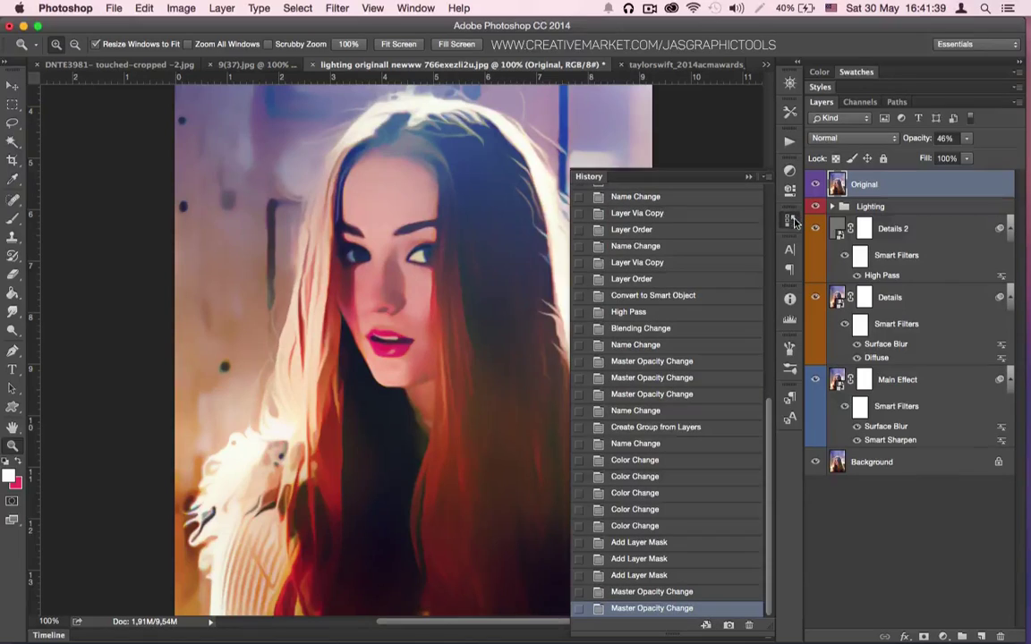
click(768, 194)
click(671, 198)
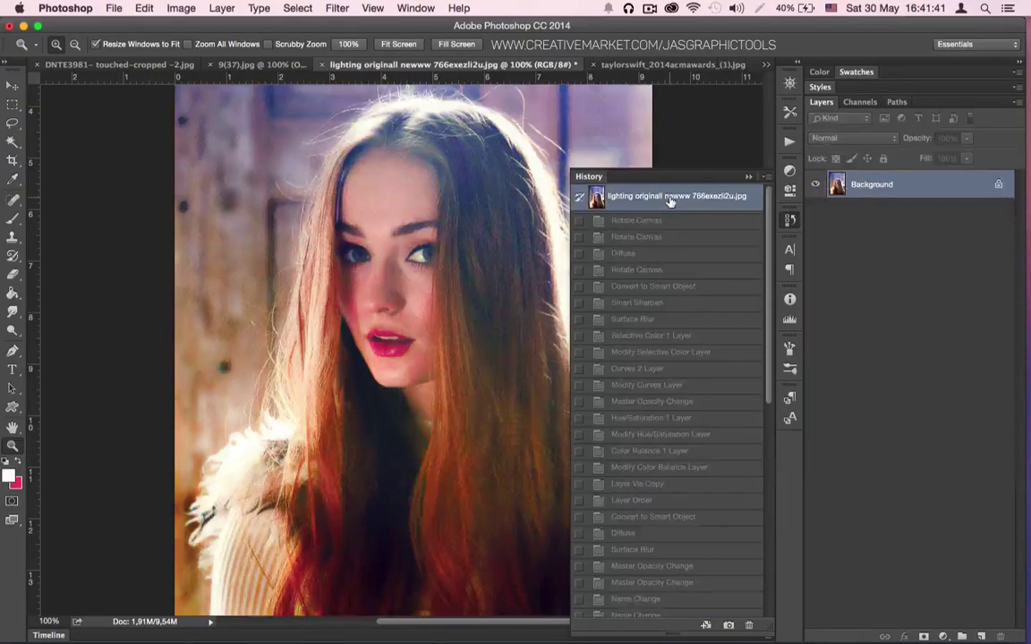
key(super+z)
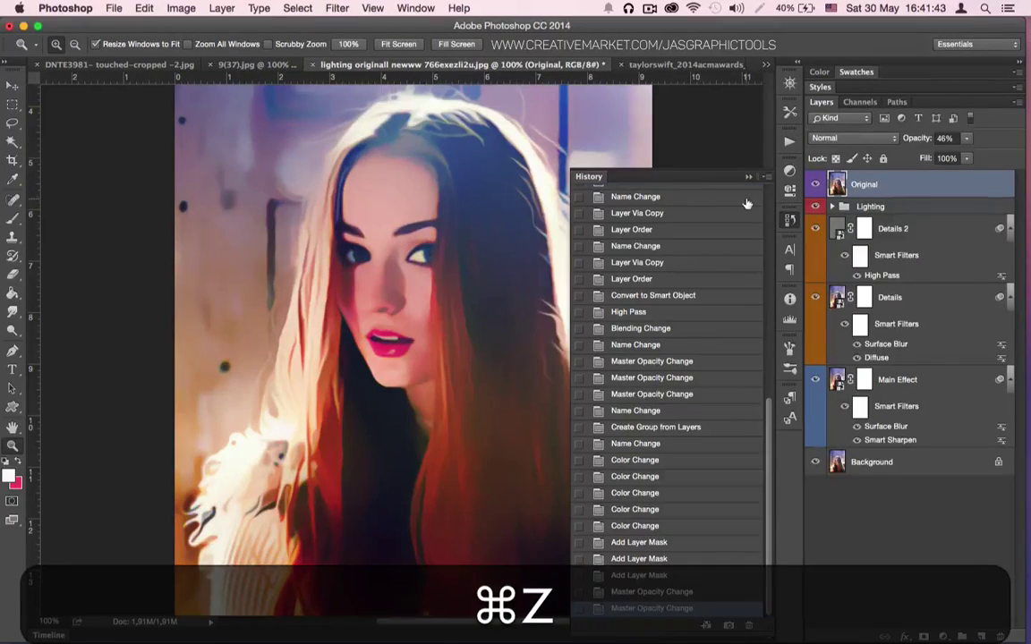
scroll(749, 202, up, 10)
click(754, 199)
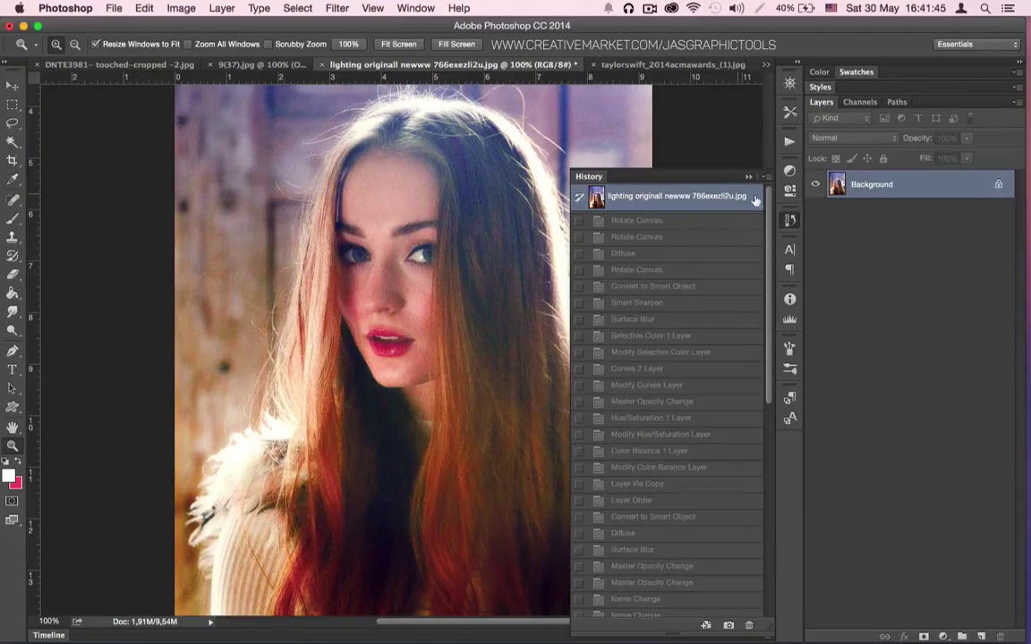
key(super+z)
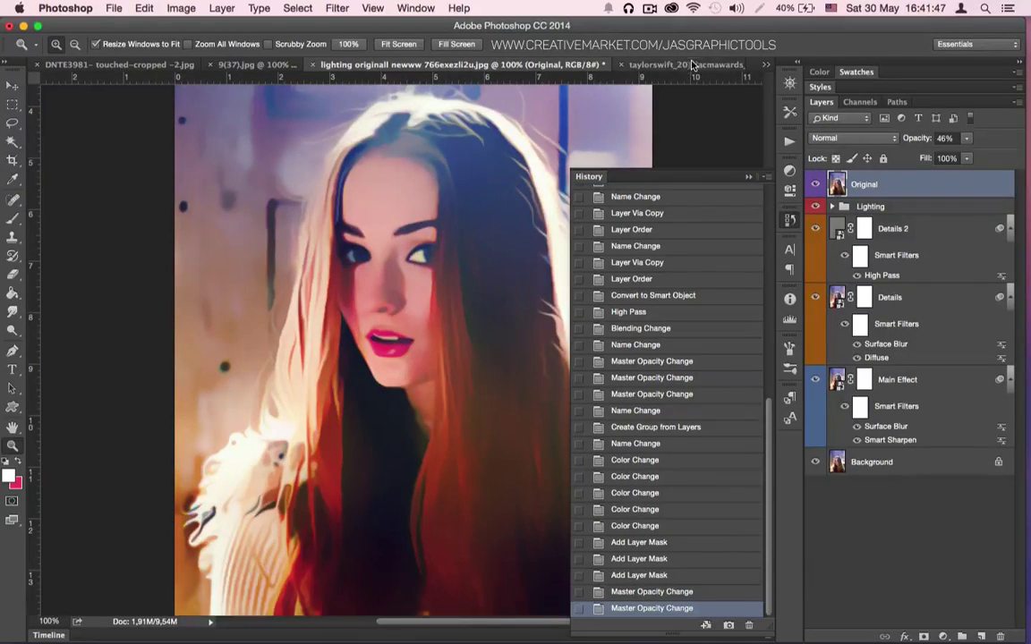
- Switch to the red-haired portrait 3d05585a0ed0e84b2828a5e446400d54.jpg and run the Digital Painting Action on it
click(692, 64)
click(765, 65)
click(808, 120)
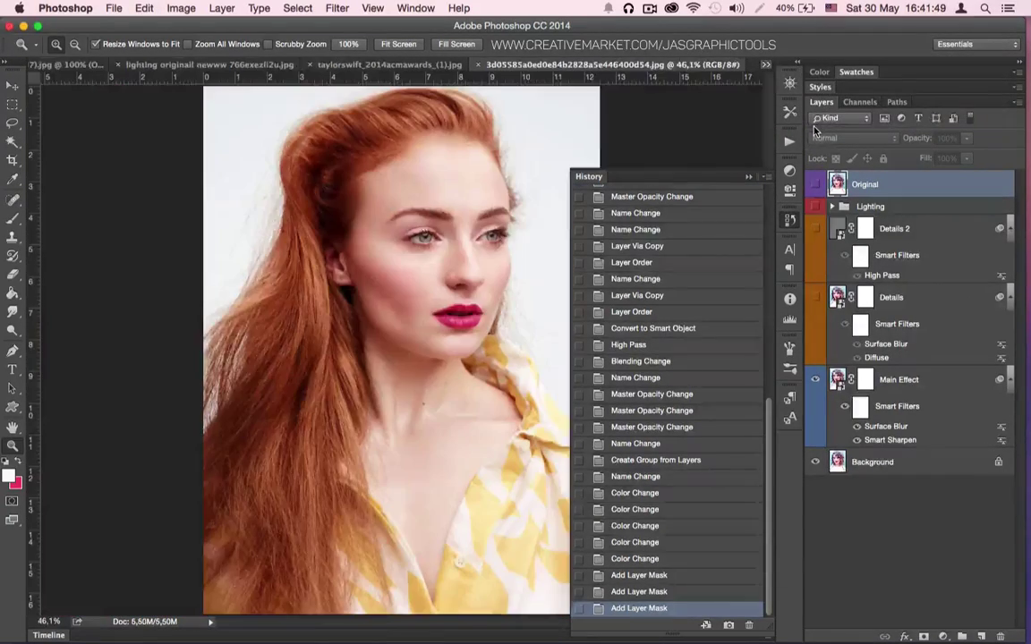
click(695, 198)
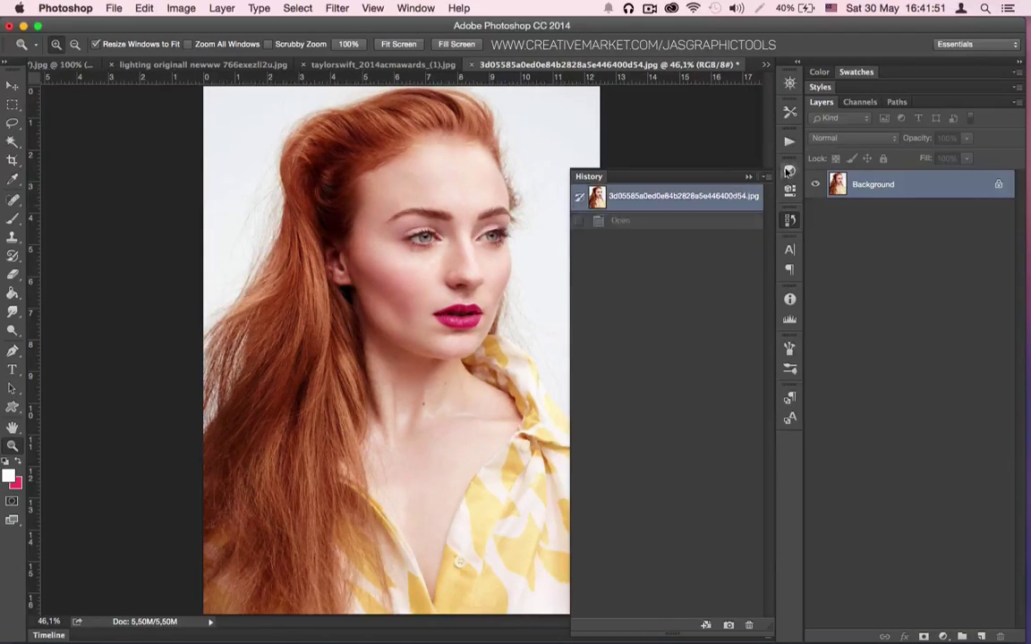
click(751, 176)
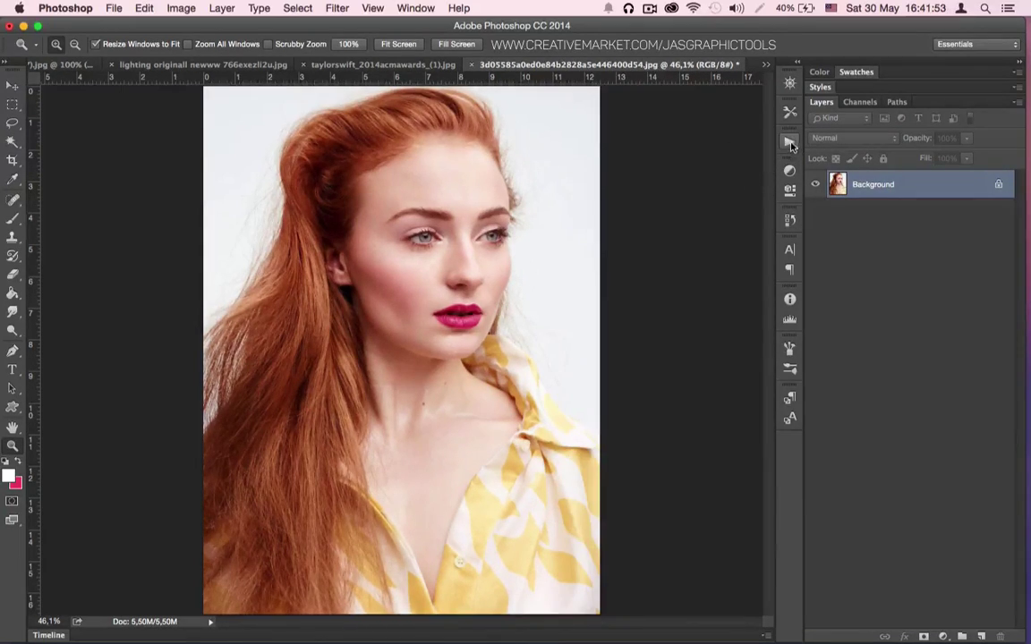
click(790, 142)
click(685, 205)
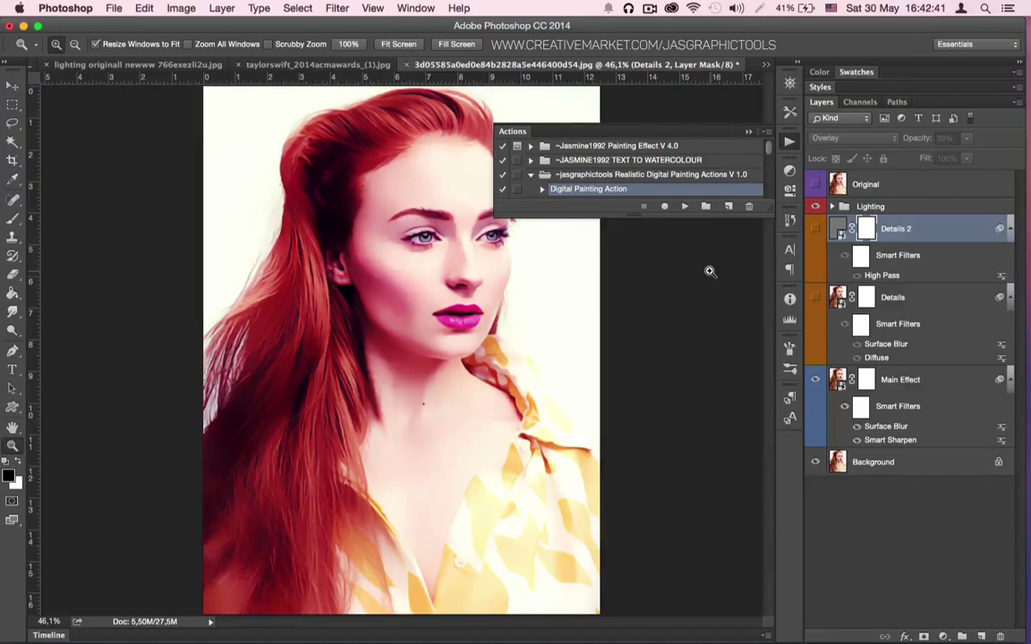
- Merge the painted layers with the Lighting group hidden, and run the Digital Painting Action again on the merged portrait
key(alt+super+a)
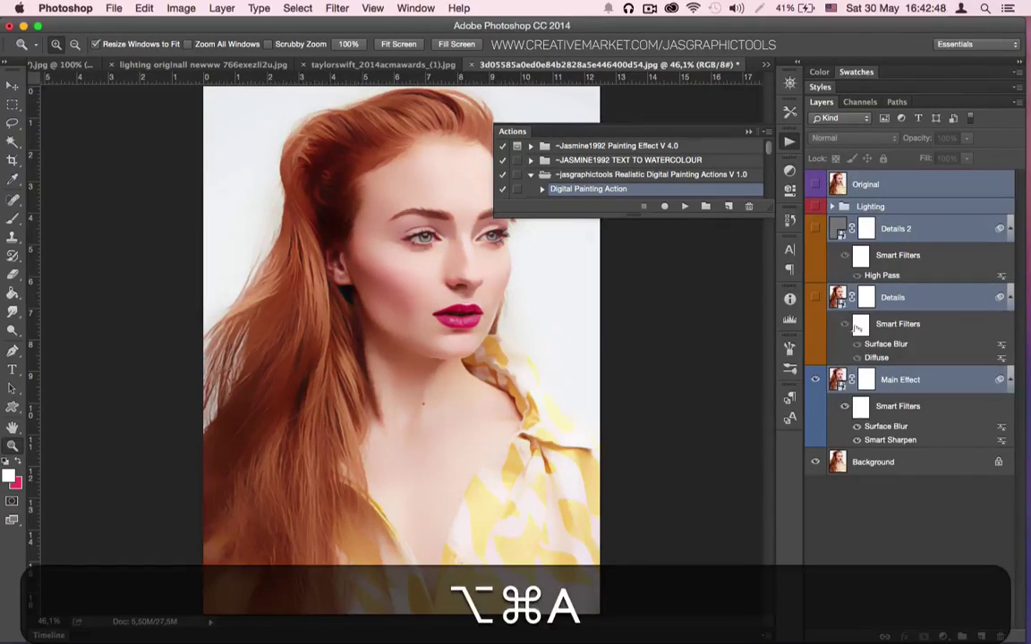
key(super+e)
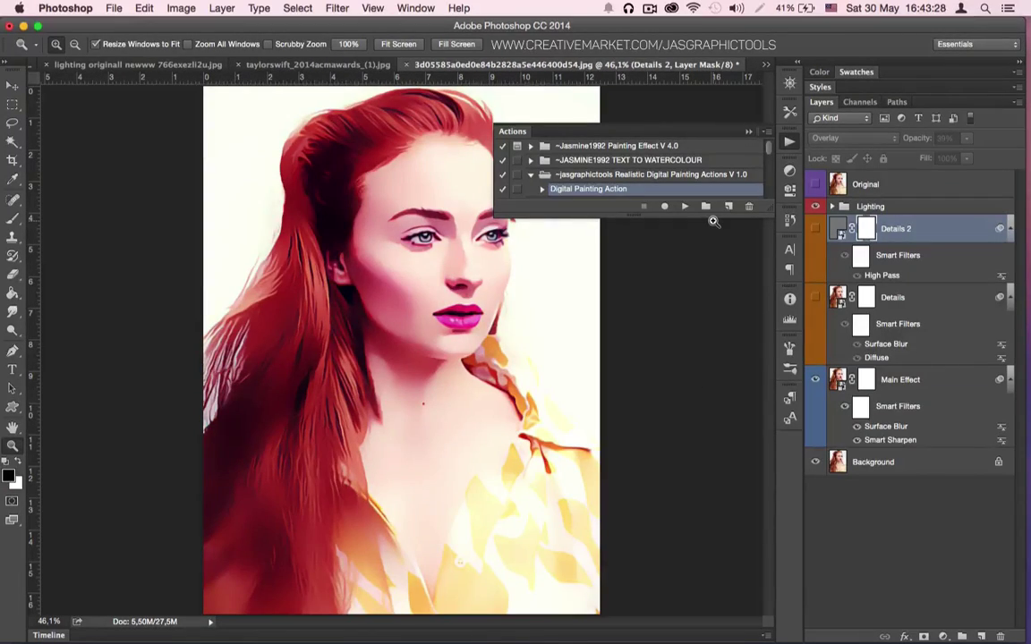
click(713, 338)
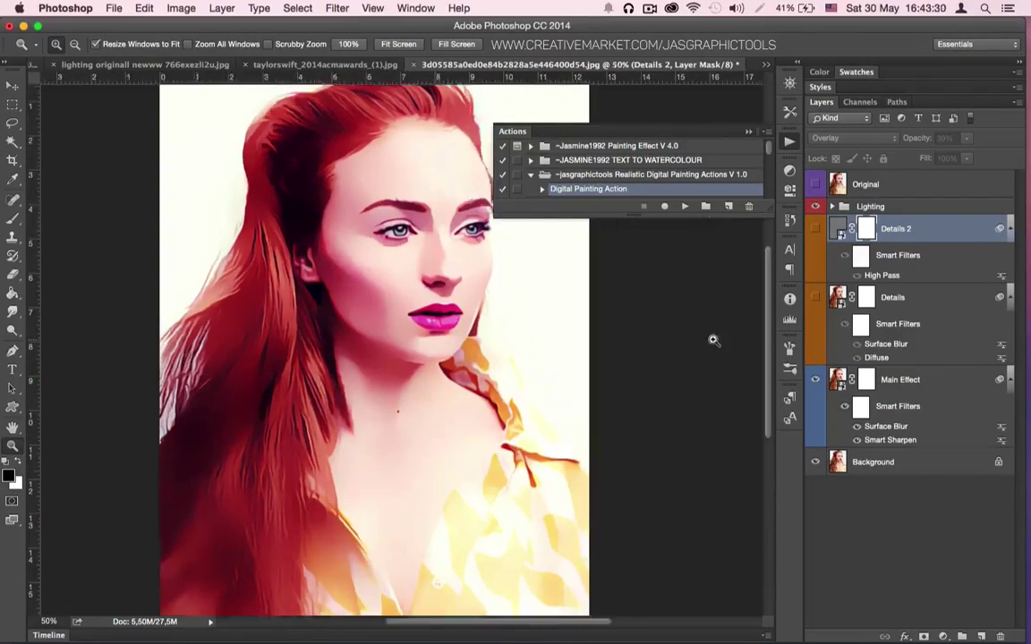
click(713, 340)
click(350, 44)
click(748, 132)
key(space)
drag(401, 306, 578, 490)
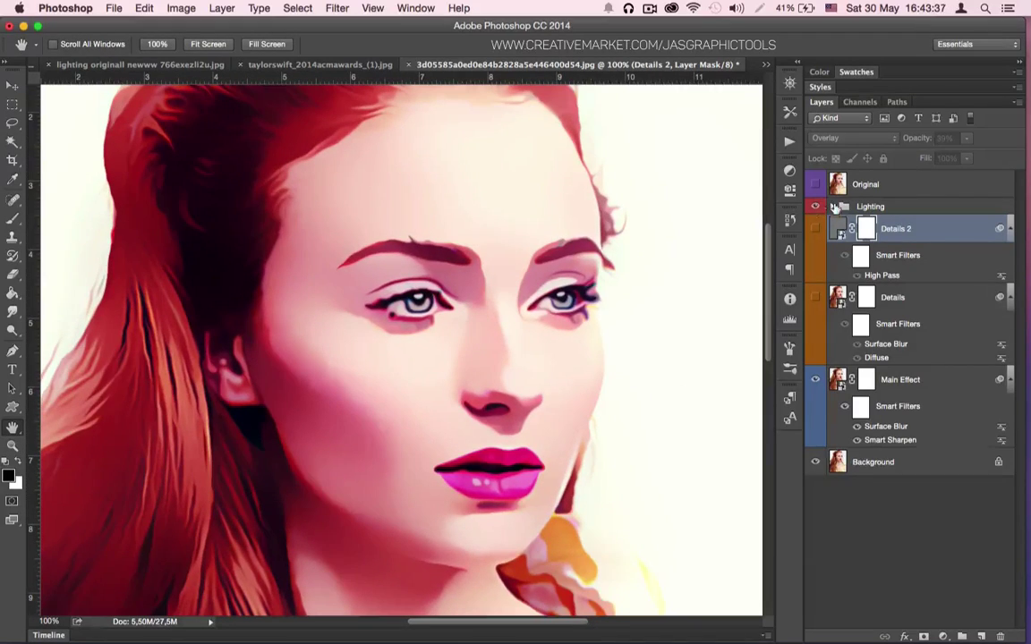
- Expand the Lighting group, compare the portrait with the group off and on, and hide its Curves 1 layer
click(831, 207)
click(816, 207)
click(816, 207)
click(816, 228)
- Compare the portrait with the Selective Color 1 layer off and on, and set that layer's opacity to 46%
click(816, 340)
click(817, 341)
click(817, 343)
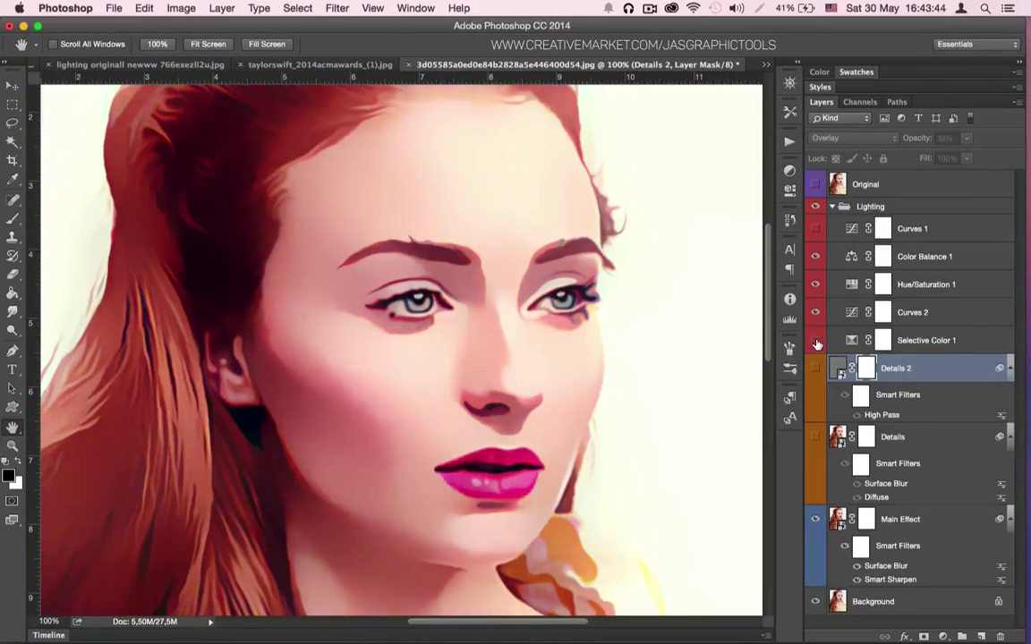
click(817, 344)
click(815, 344)
click(815, 343)
click(926, 340)
drag(966, 139, 931, 158)
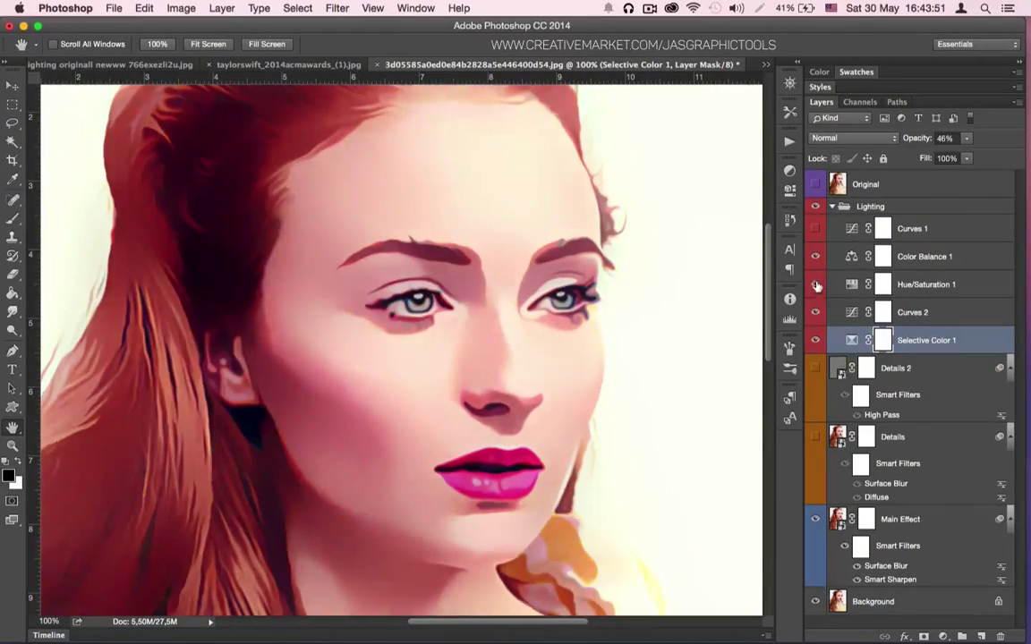
- Collapse the Lighting group, show the Original layer and set its opacity to 16%
click(815, 285)
click(832, 207)
click(816, 186)
click(816, 186)
click(816, 186)
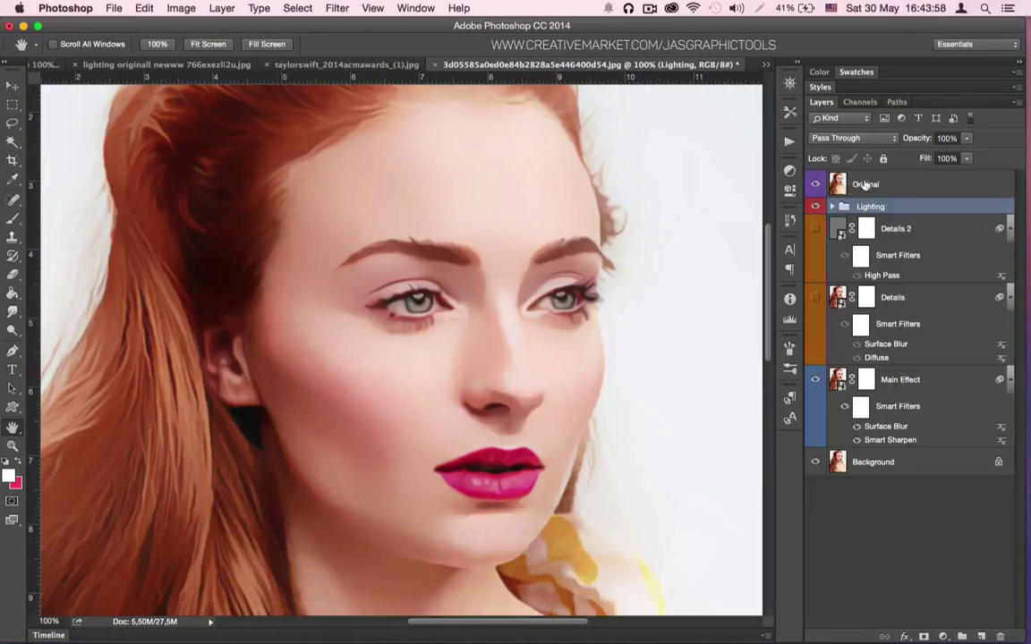
click(865, 186)
drag(966, 139, 909, 157)
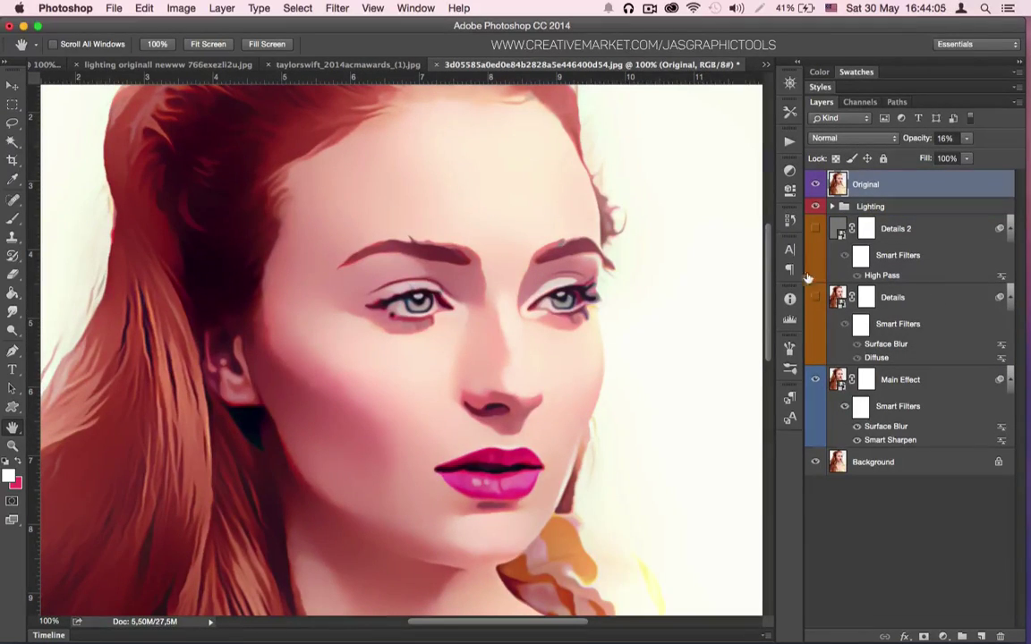
- Add a Selective Color adjustment above the Original layer and set its Neutrals to Cyan -8, Magenta +22 and Yellow -9
click(789, 171)
click(733, 229)
click(704, 221)
click(704, 258)
drag(691, 254, 715, 255)
click(884, 213)
click(886, 185)
drag(691, 314, 685, 315)
mouse_move(700, 283)
mouse_down()
mouse_move(714, 285)
mouse_move(704, 285)
mouse_up()
drag(715, 254, 691, 252)
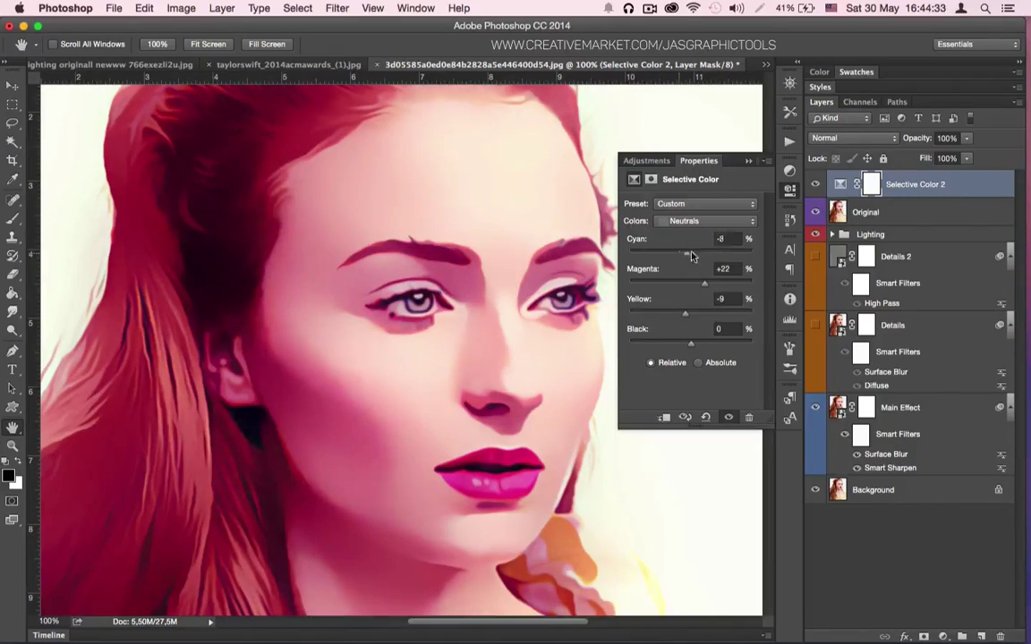
- Set the Reds of the new Selective Color adjustment to Cyan +29, Magenta -19 and Yellow +53
click(680, 221)
click(683, 143)
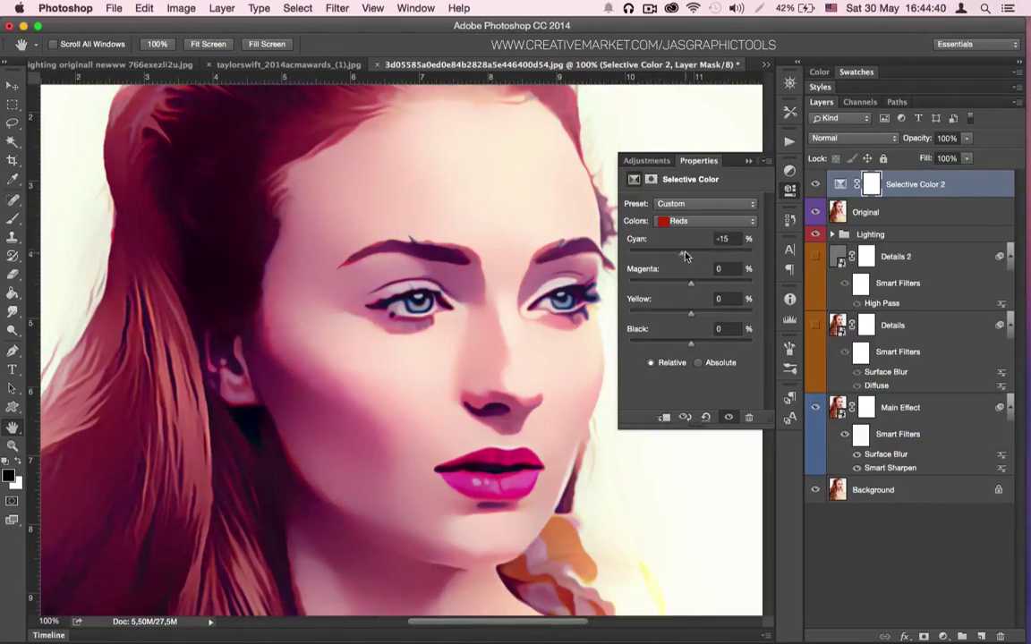
drag(690, 282, 687, 283)
drag(703, 254, 679, 283)
drag(697, 254, 708, 255)
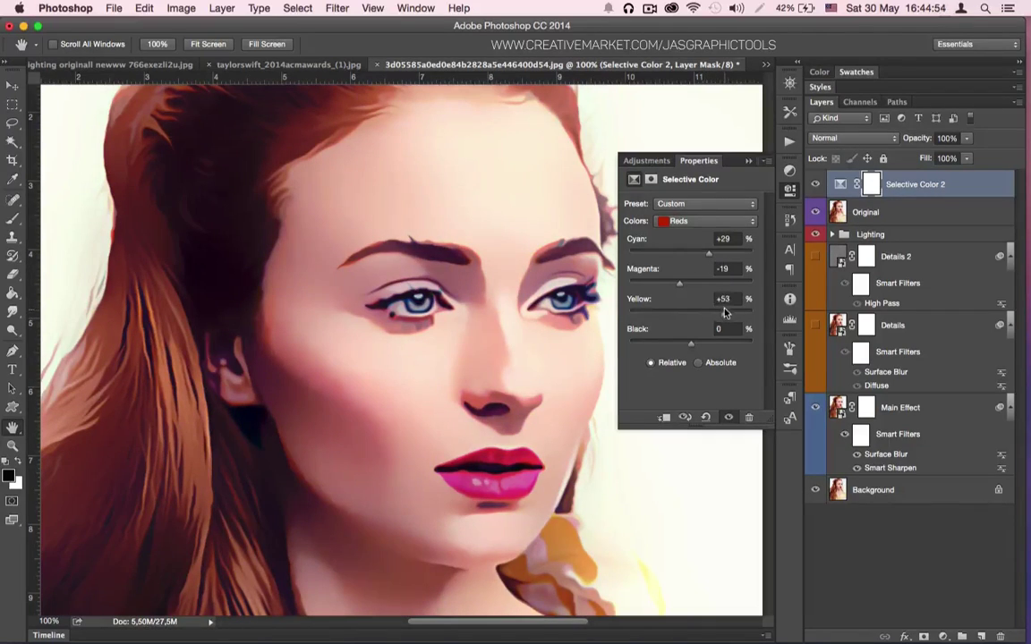
- Shift the Yellows of the Selective Color adjustment, and set its Cyans to Cyan +40 and Magenta +22 with a raised Yellow amount
click(707, 221)
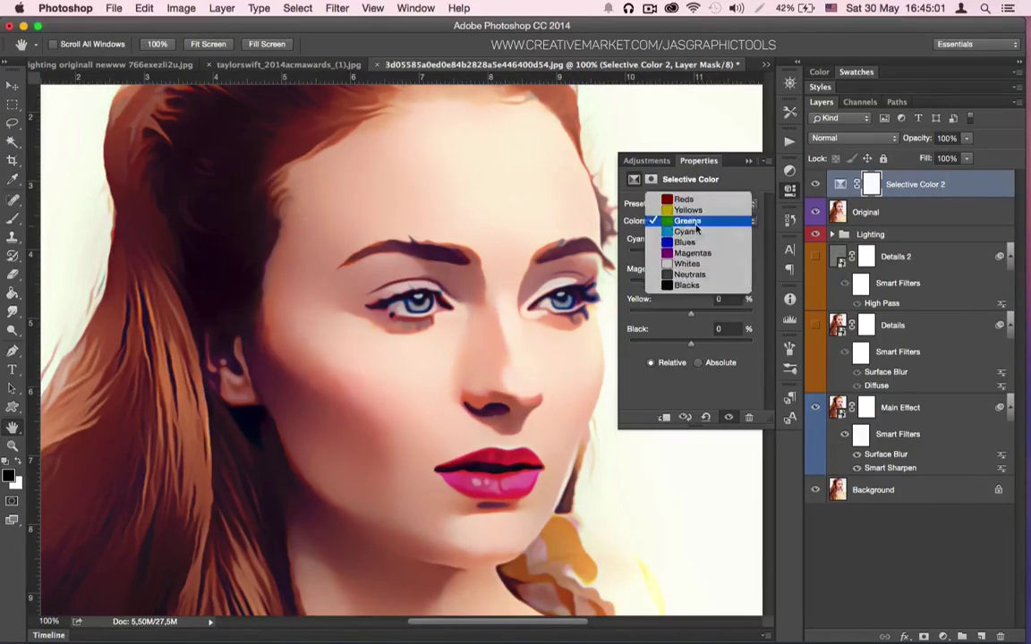
click(689, 215)
drag(663, 255, 676, 255)
drag(691, 283, 723, 313)
click(707, 221)
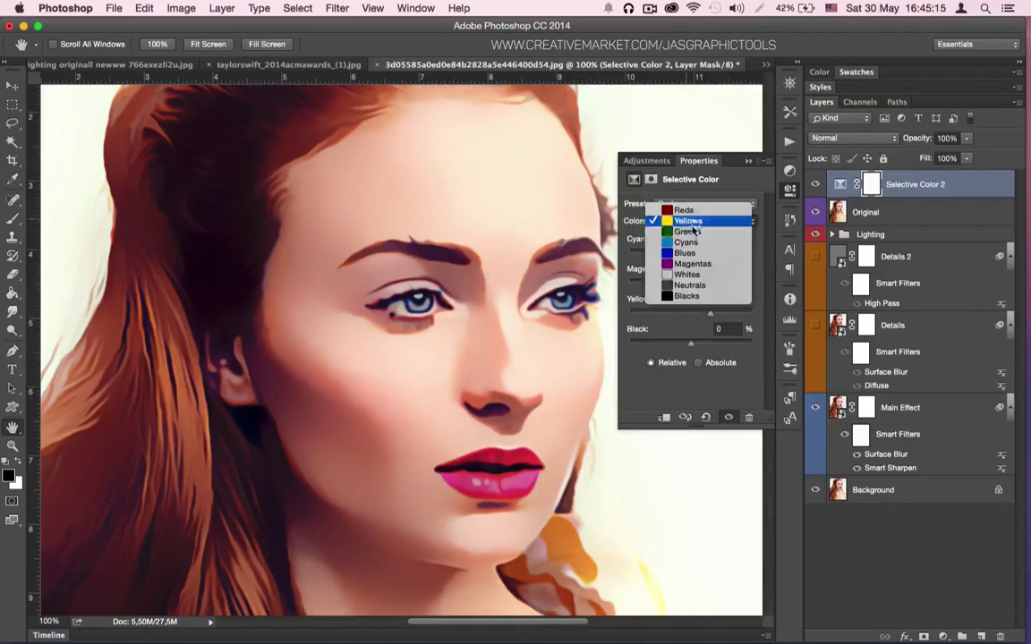
click(689, 249)
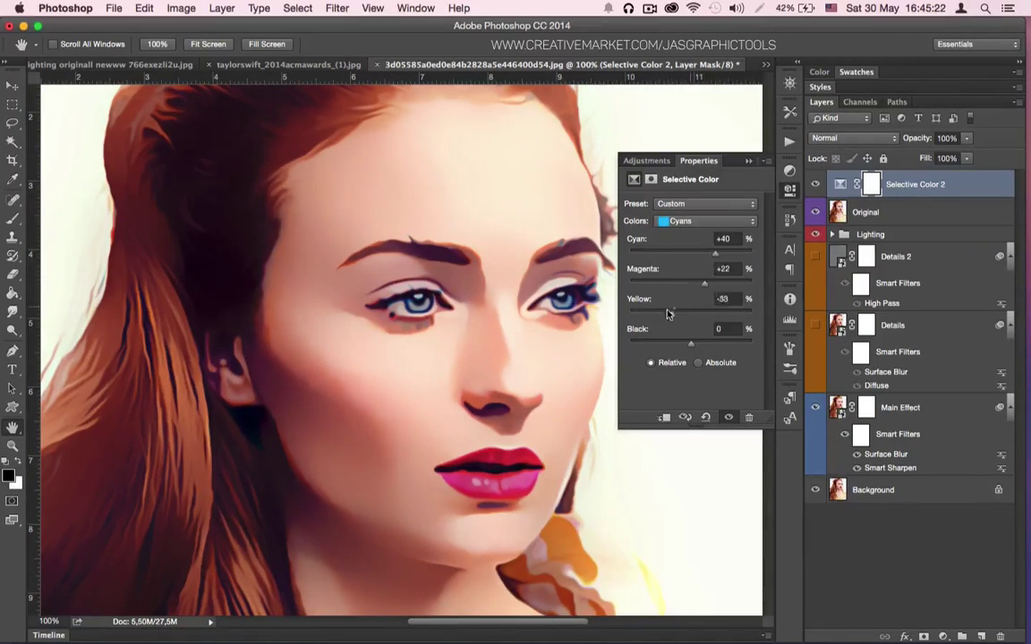
drag(668, 313, 706, 313)
- Set the Selective Color adjustment's Blues to Cyan -9 and its Magentas to Cyan +65, Magenta -5 and Yellow -15
click(694, 222)
click(691, 243)
click(690, 221)
click(687, 210)
drag(690, 254, 677, 255)
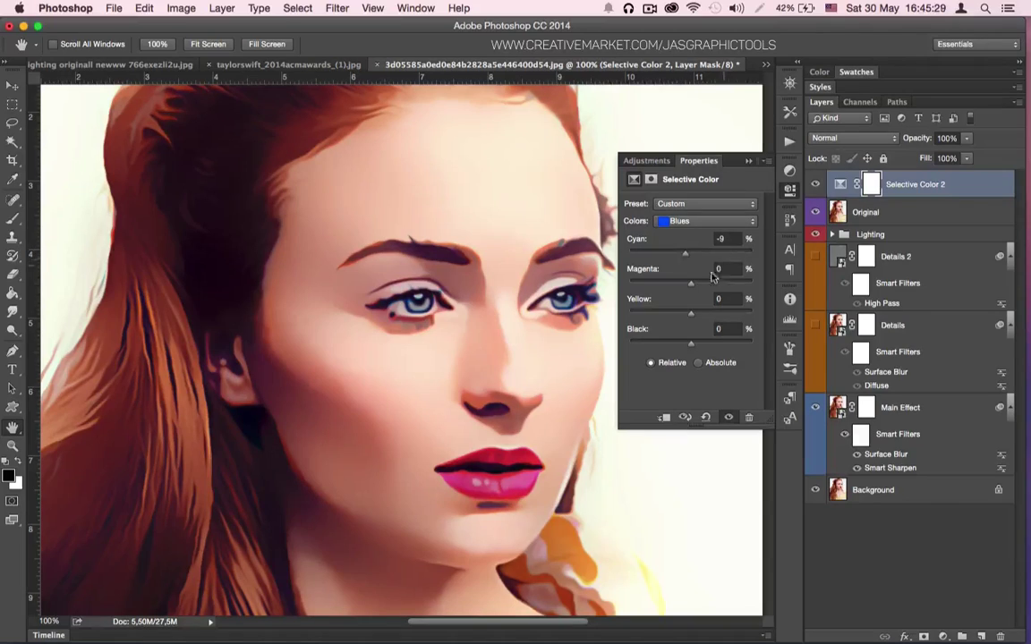
click(706, 221)
click(687, 230)
mouse_move(691, 282)
mouse_down()
mouse_move(674, 287)
mouse_move(686, 284)
mouse_up()
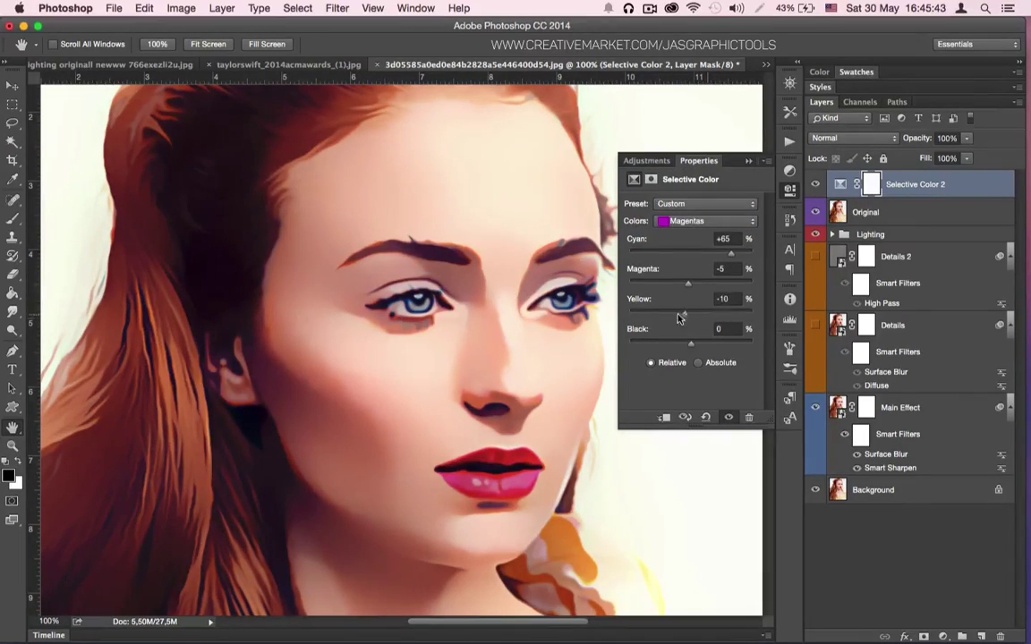
click(707, 221)
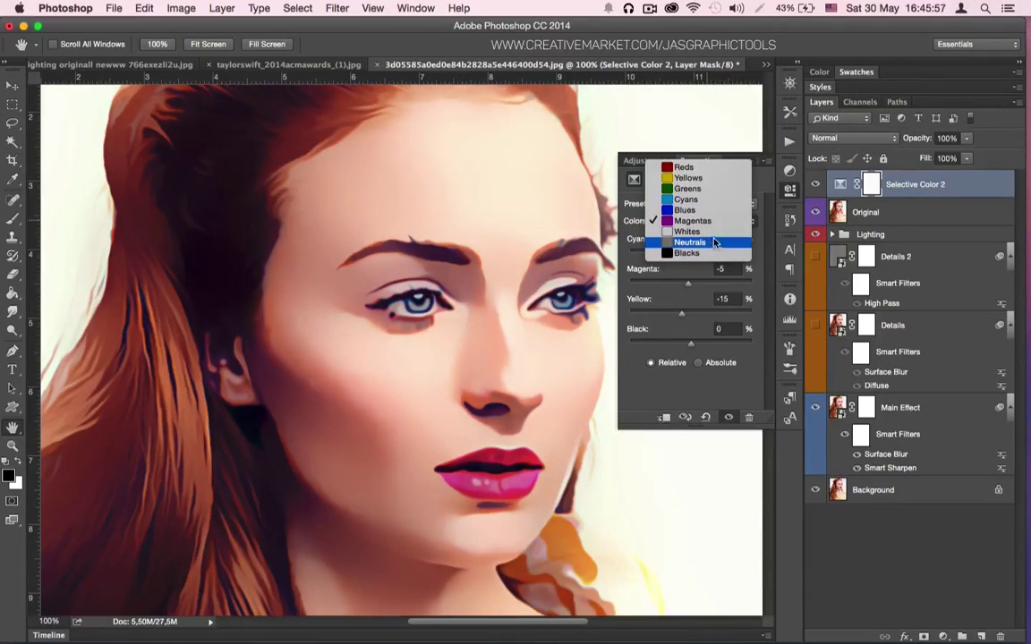
- Compare the whole portrait with the new Selective Color adjustment switched off and on
click(223, 43)
click(223, 43)
click(815, 184)
click(815, 184)
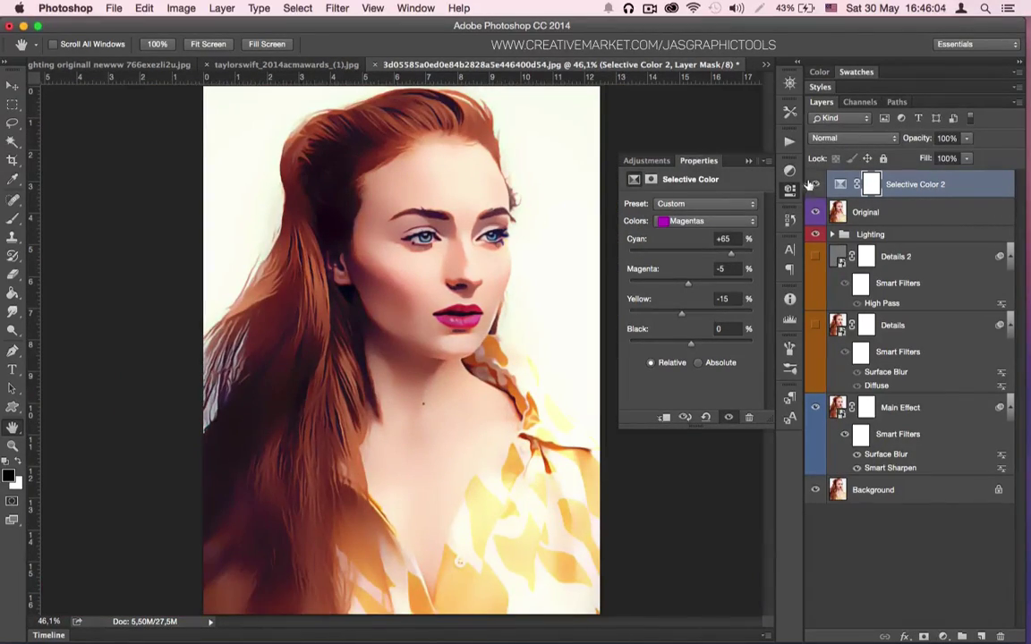
- In the Lighting group, show Curves 1 at 66% opacity and set the opacity of Selective Color 1 to 96%
click(832, 234)
click(816, 257)
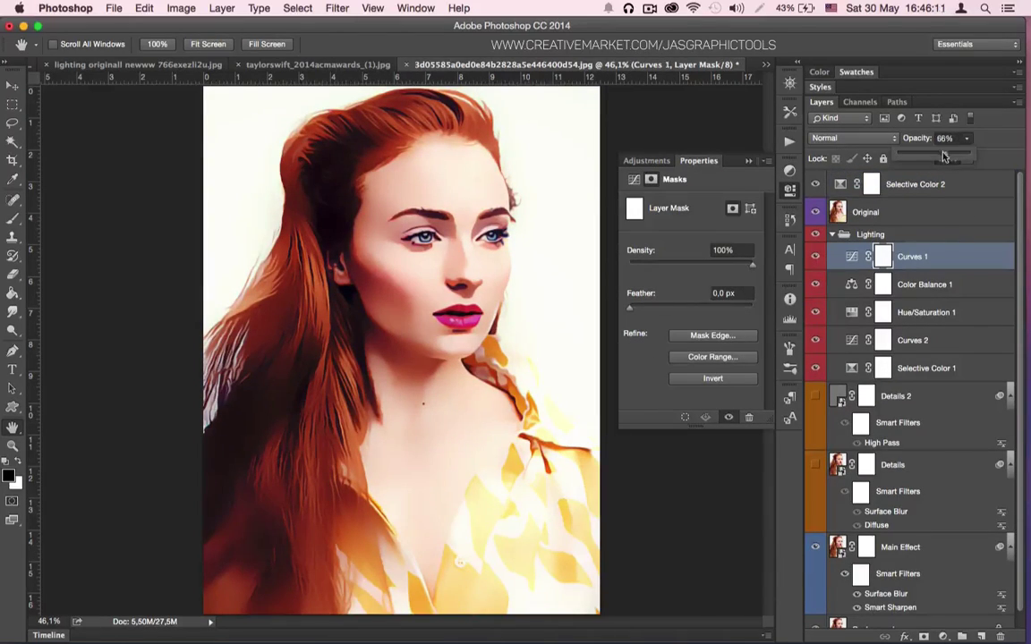
click(911, 366)
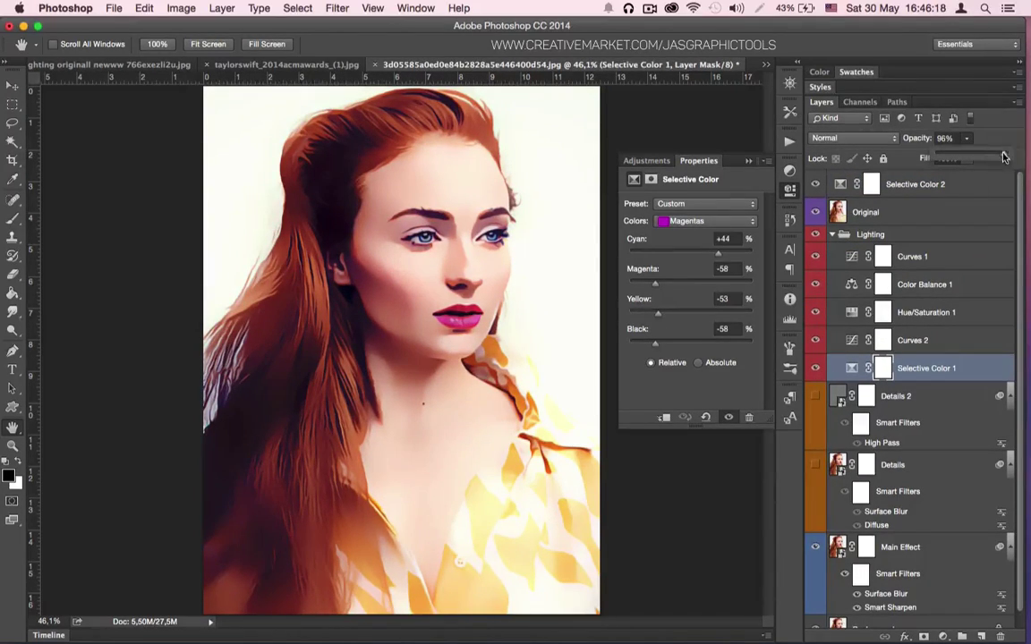
click(926, 312)
click(913, 340)
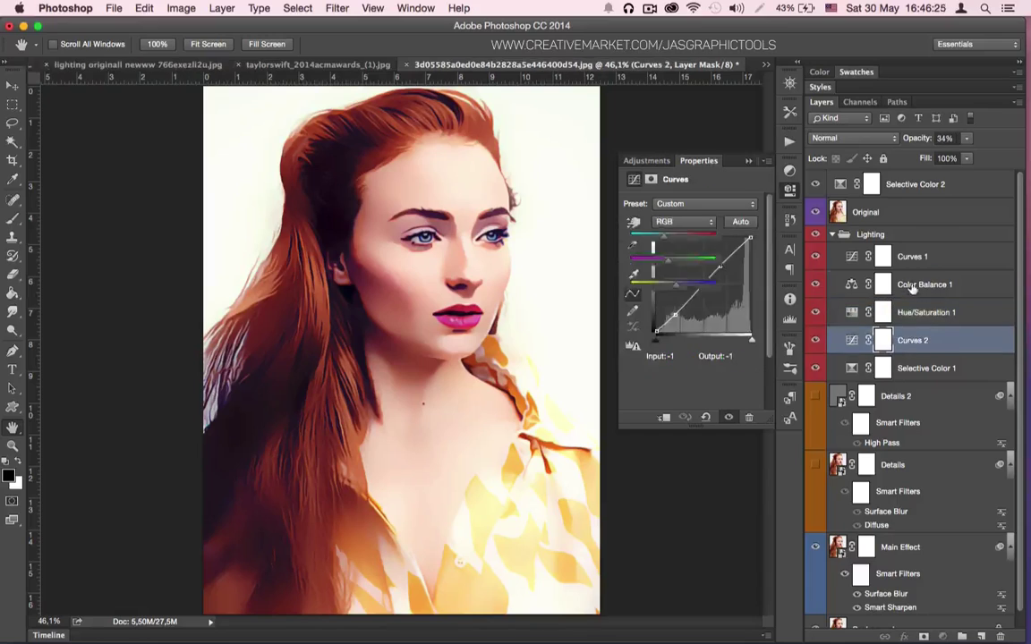
click(926, 255)
click(831, 234)
- Select the topmost Selective Color layer and inspect the color-corrected painting at 100% zoom
click(898, 188)
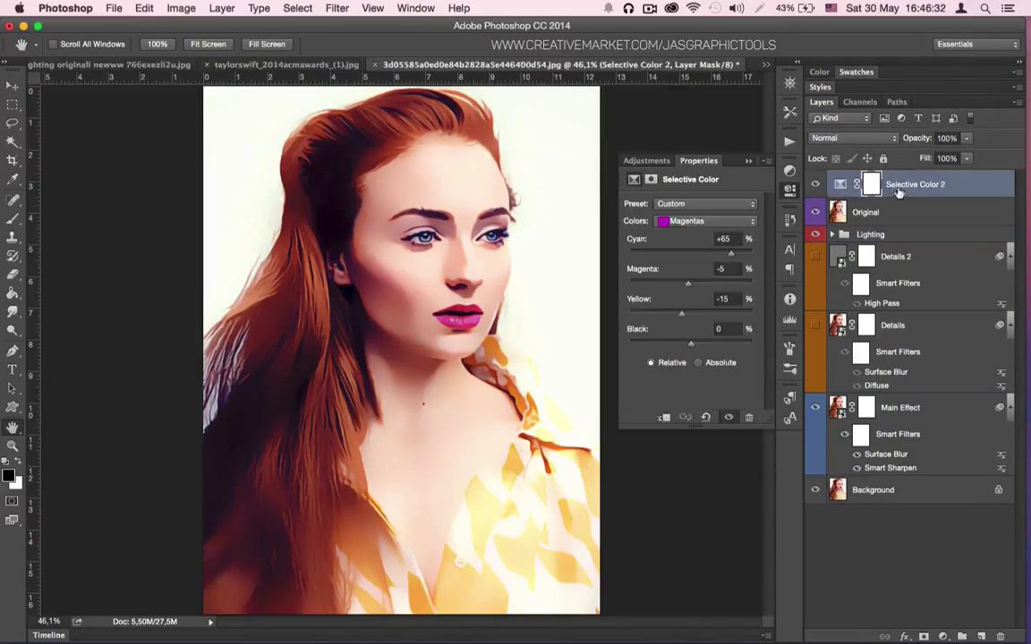
click(157, 44)
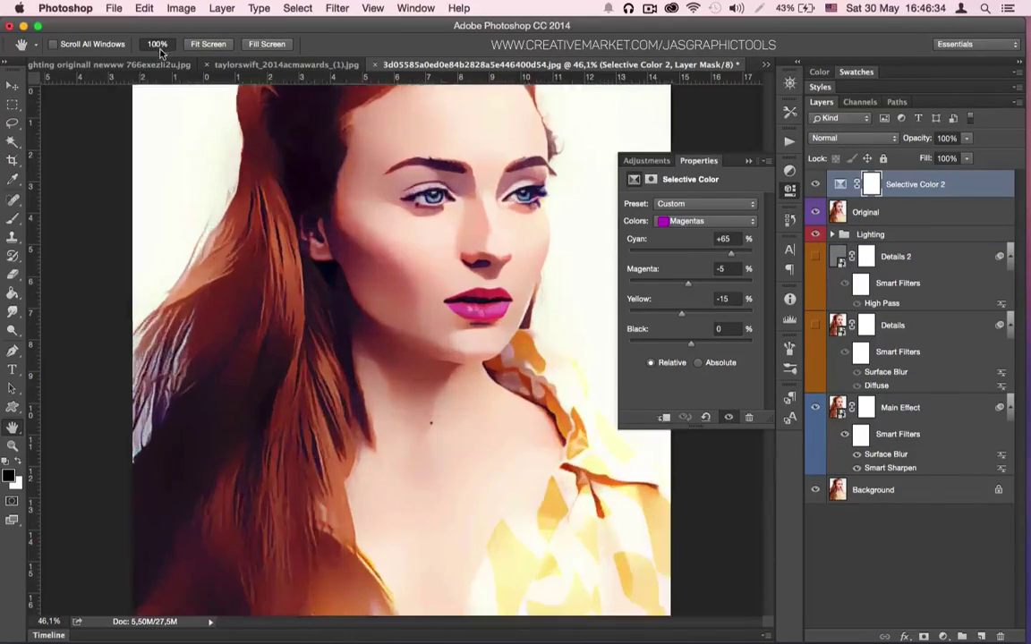
click(746, 162)
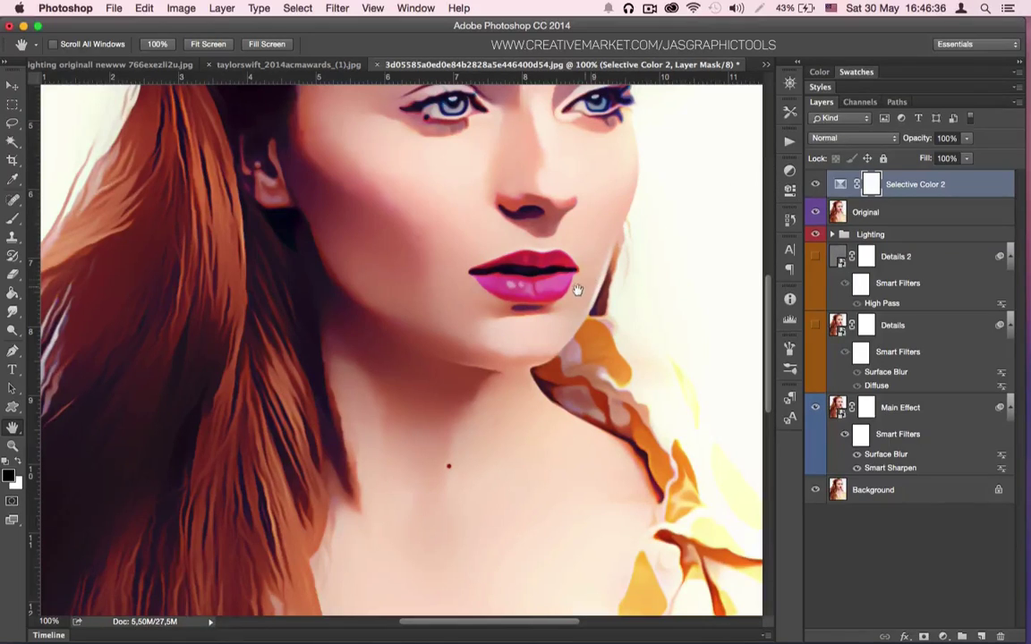
- Compare the red-haired portrait's painted face with its original photo using the opening history snapshot, and restore the painting
key(h)
drag(544, 292, 543, 479)
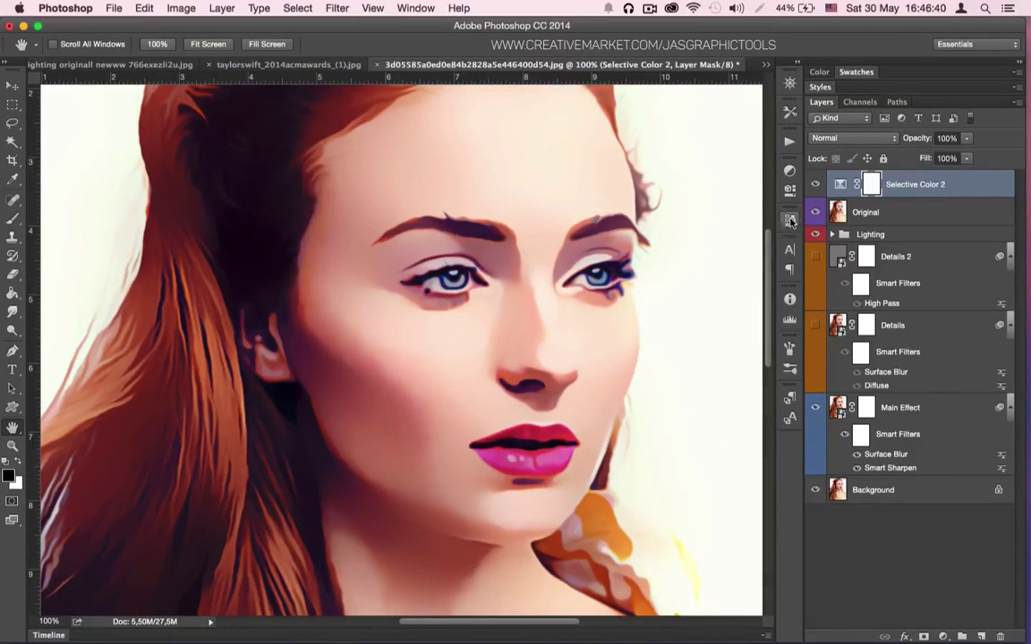
click(790, 220)
click(768, 199)
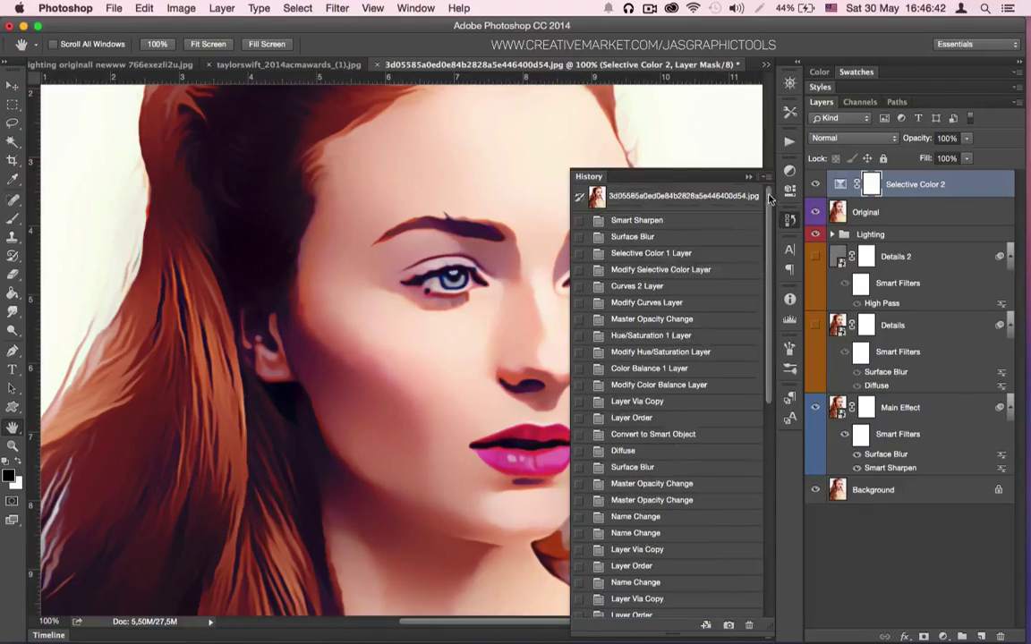
click(715, 196)
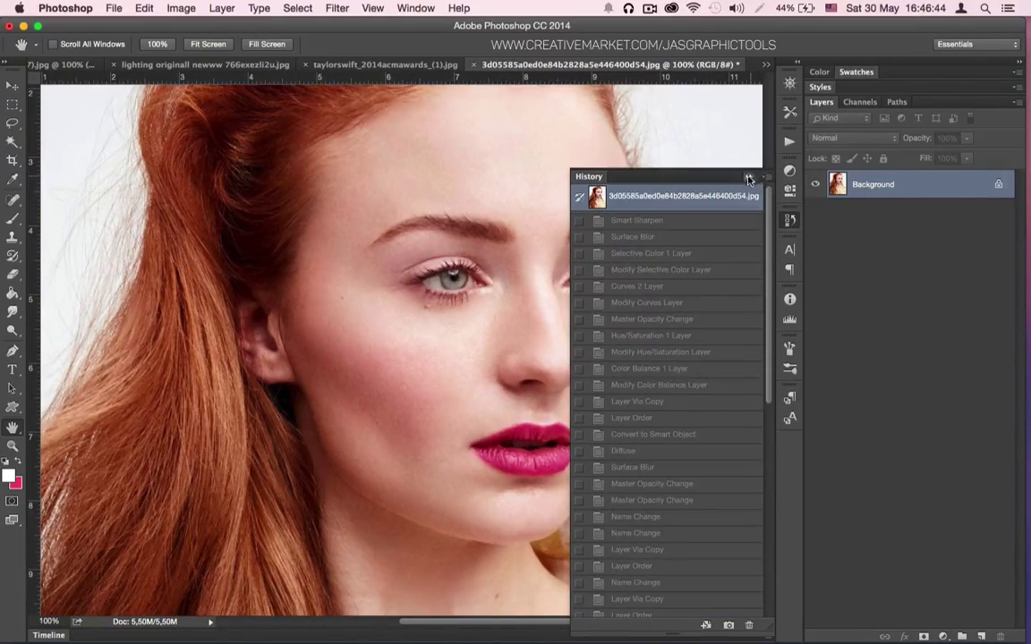
click(749, 178)
key(super)
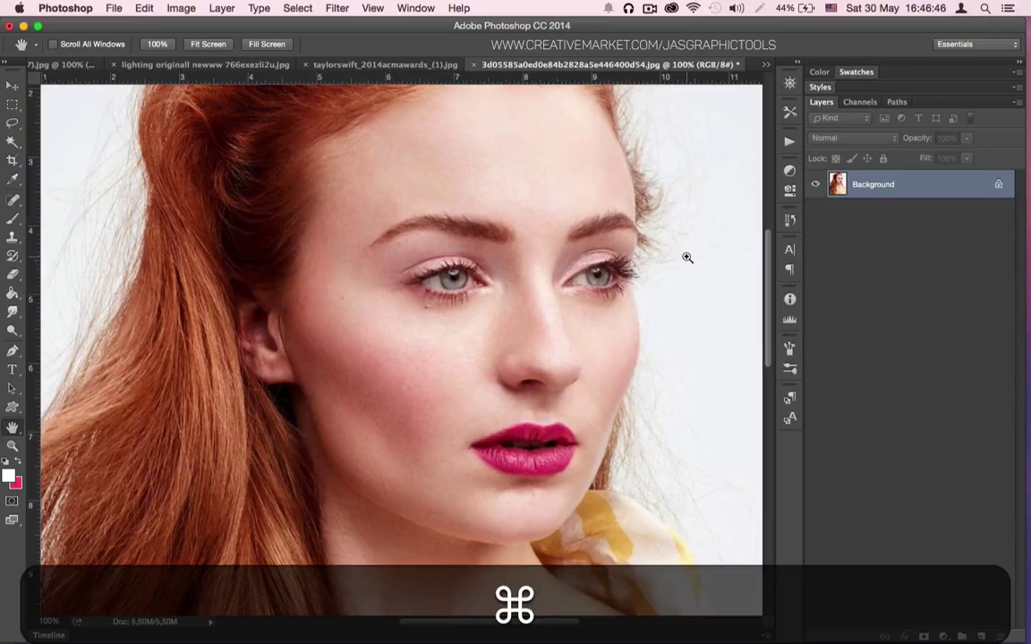
key(super+z)
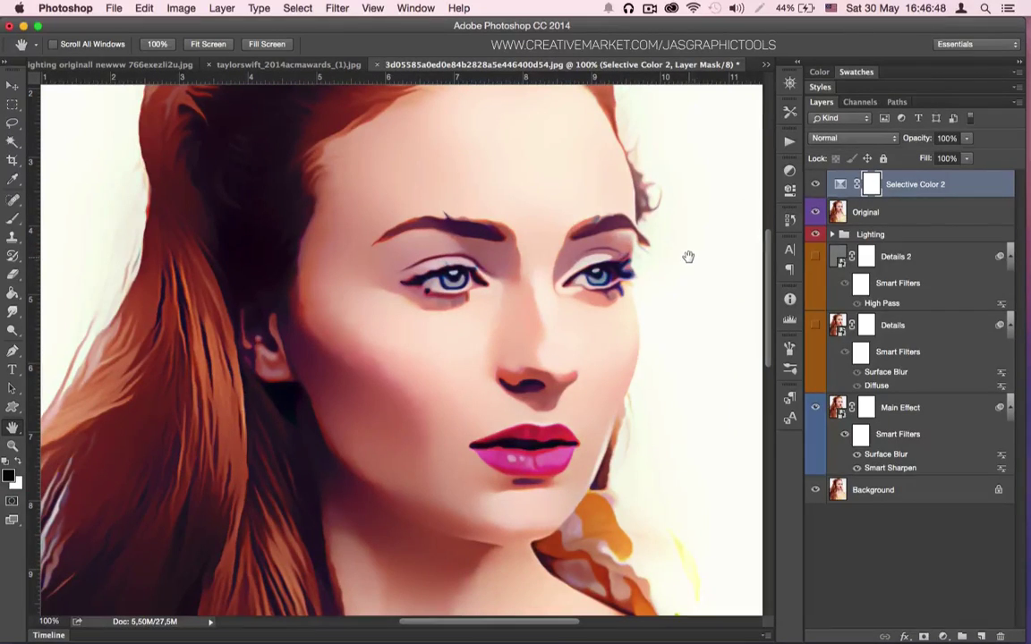
key(super+minus)
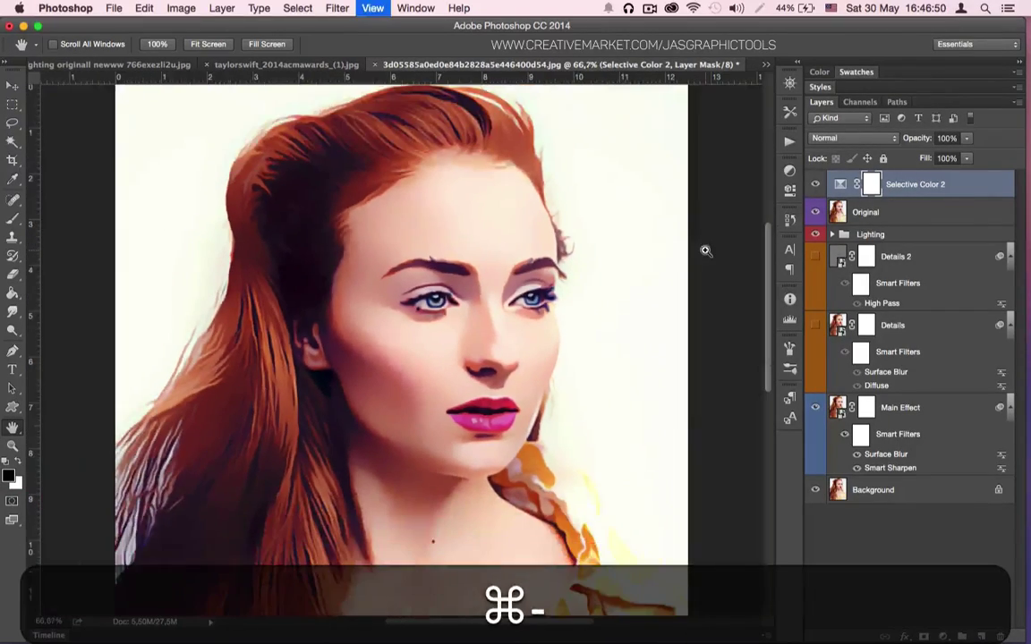
- In 9(37).jpg, hide the split-view Original layer and inspect the painted portrait's face and hair
click(766, 65)
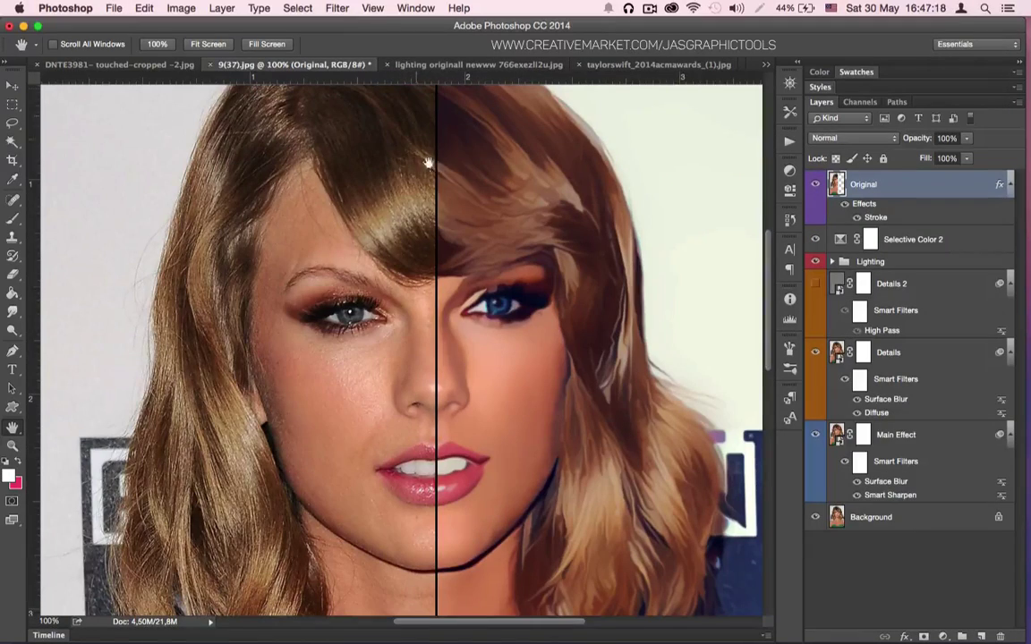
click(818, 186)
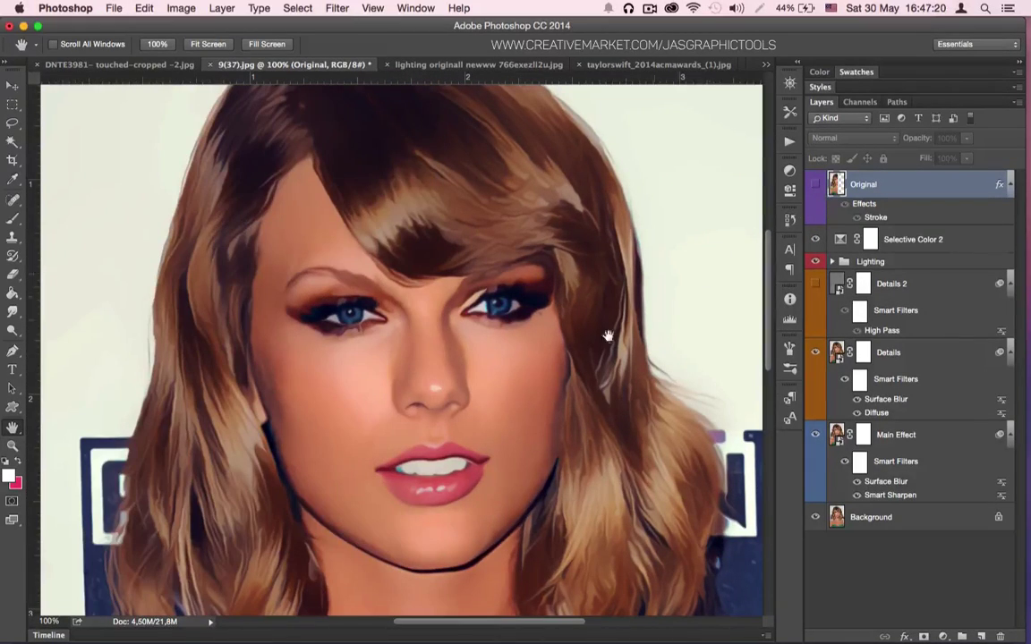
drag(564, 406, 587, 212)
drag(582, 362, 499, 448)
drag(504, 304, 515, 432)
- Bring up lighting originall newww 766exezli2u.jpg and look over the backlit portrait painting
click(459, 66)
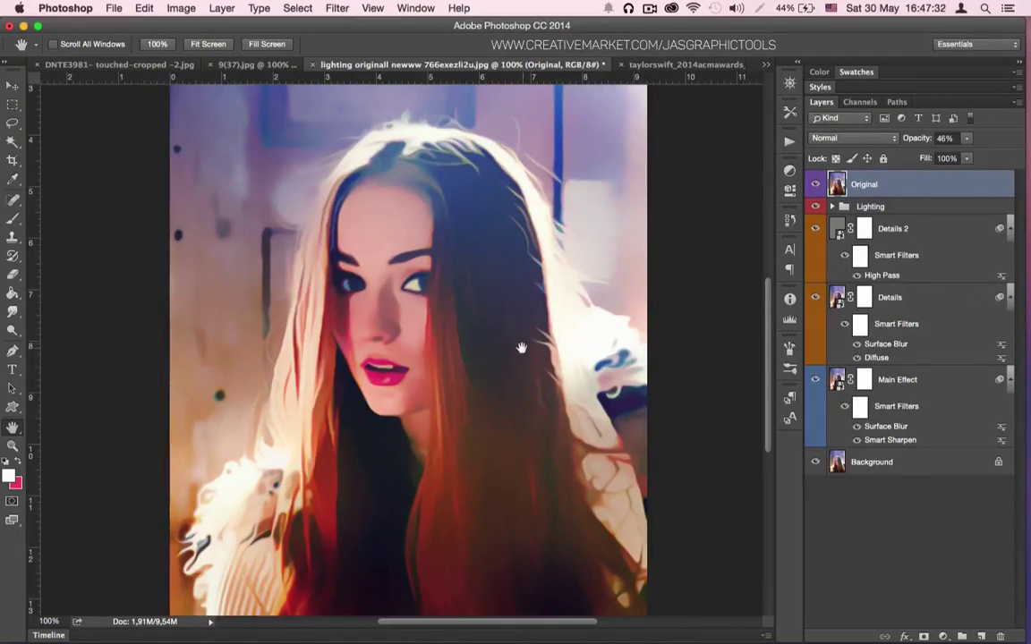
scroll(553, 326, up, 2)
scroll(561, 157, up, 2)
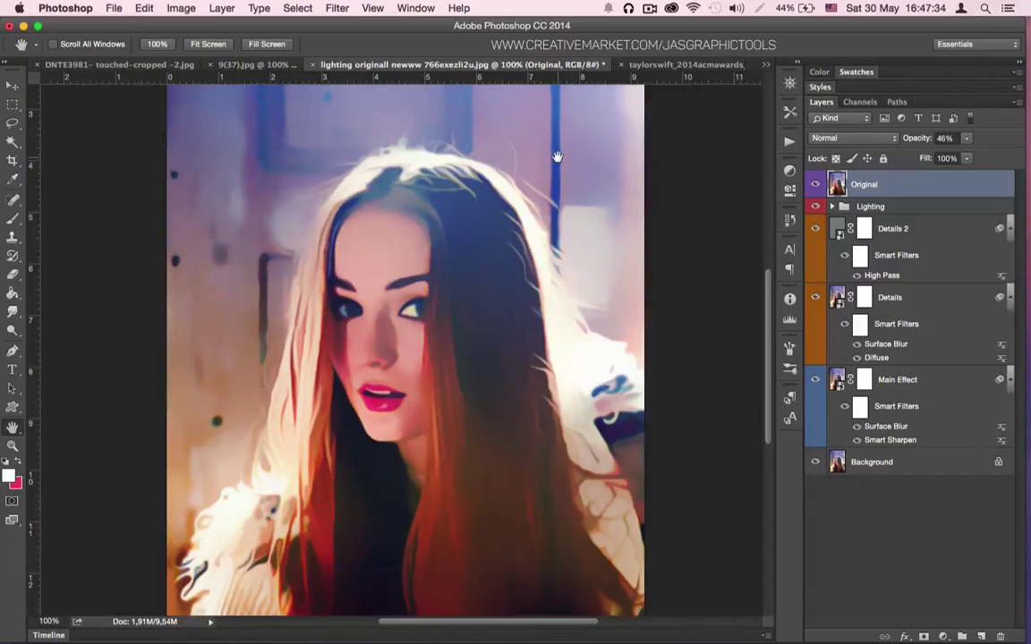
- In taylorswift_2014acmawards_(1).jpg, compare the painted face at 100% with the original photo from the opening history snapshot, and restore the painting
click(666, 64)
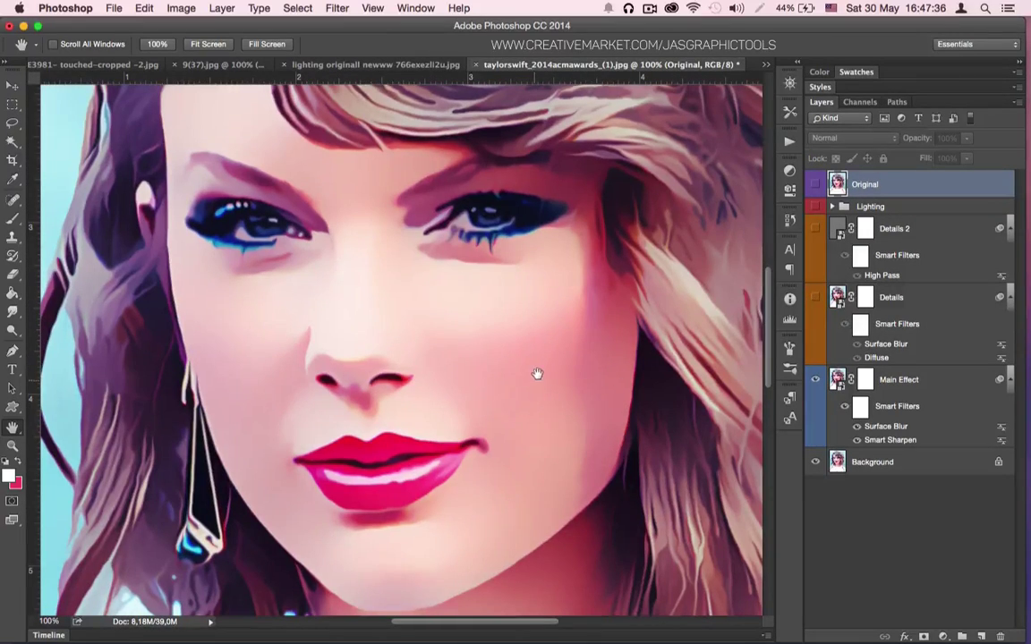
scroll(546, 358, up, 2)
drag(554, 346, 618, 312)
scroll(696, 296, up, 2)
click(791, 226)
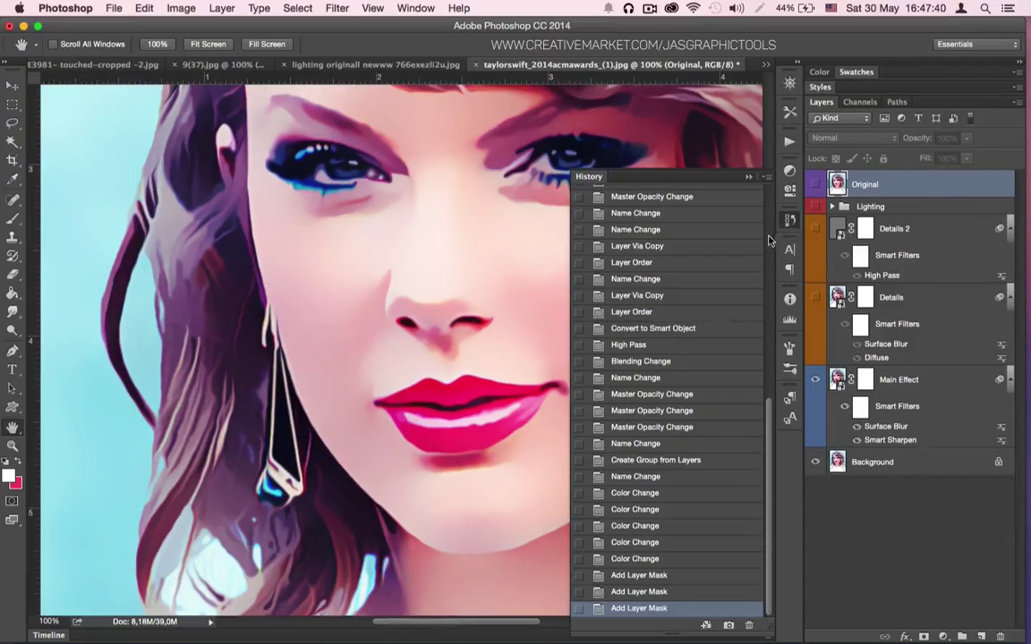
scroll(769, 197, up, 10)
click(721, 199)
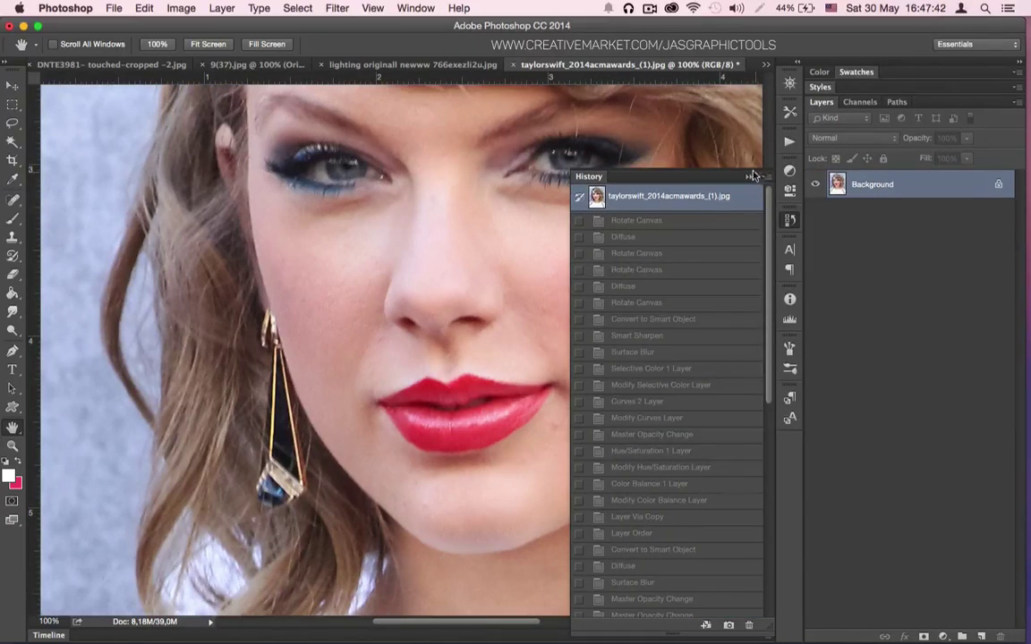
click(751, 177)
drag(665, 277, 632, 333)
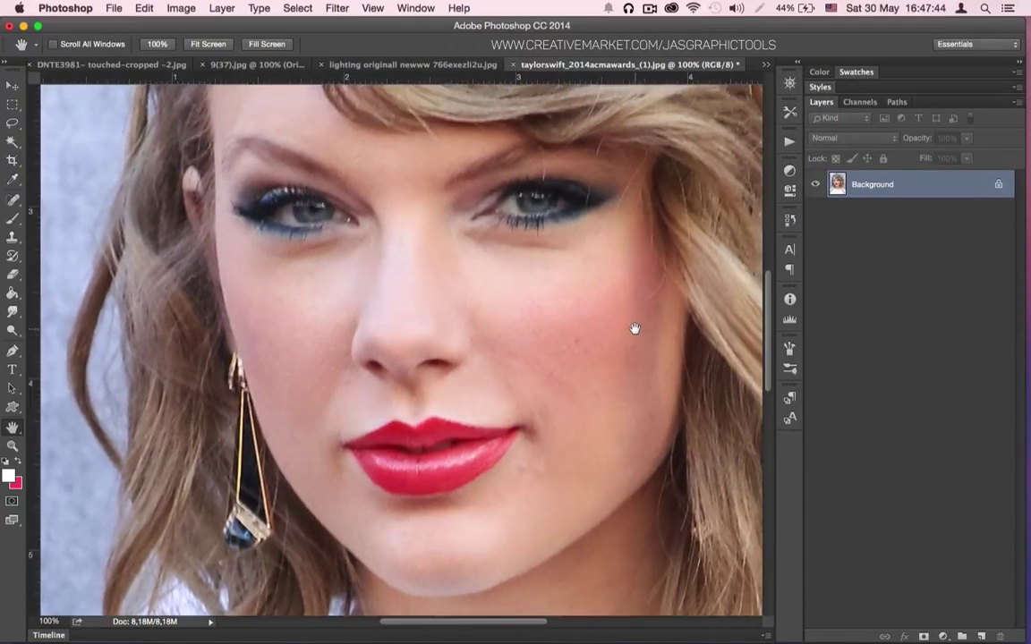
key(super+z)
- Examine the painted portrait's face, neck and hair close up, and view the overall result at 50% zoom
drag(640, 278, 616, 350)
mouse_move(625, 304)
mouse_down()
mouse_move(637, 386)
mouse_move(691, 407)
mouse_move(684, 260)
mouse_up()
mouse_move(657, 507)
mouse_down()
mouse_move(653, 382)
mouse_move(609, 249)
mouse_up()
mouse_move(613, 392)
mouse_down()
mouse_move(621, 245)
mouse_move(609, 403)
mouse_up()
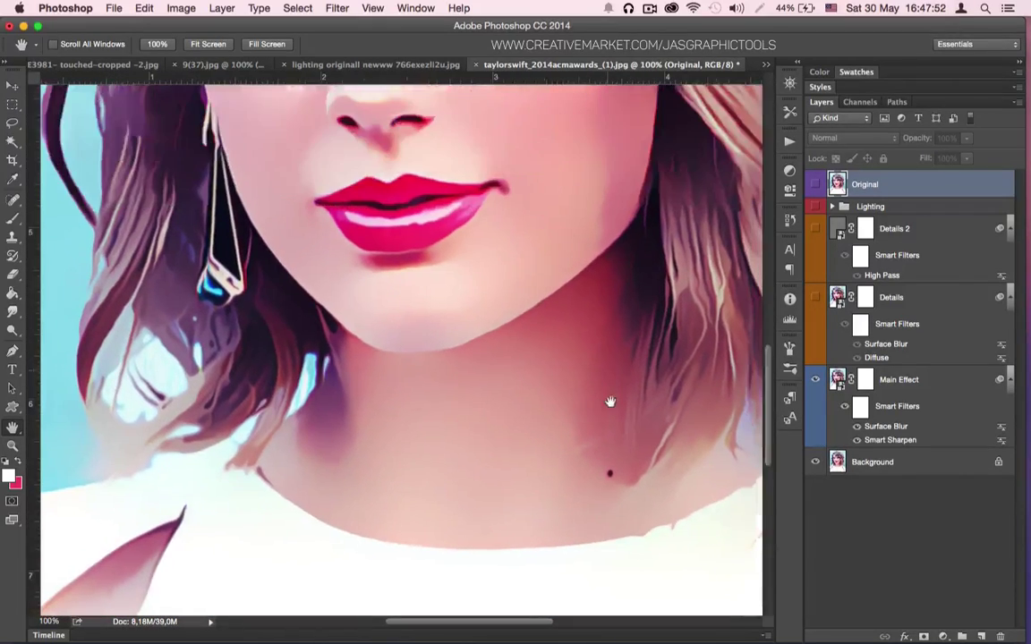
drag(612, 152, 612, 365)
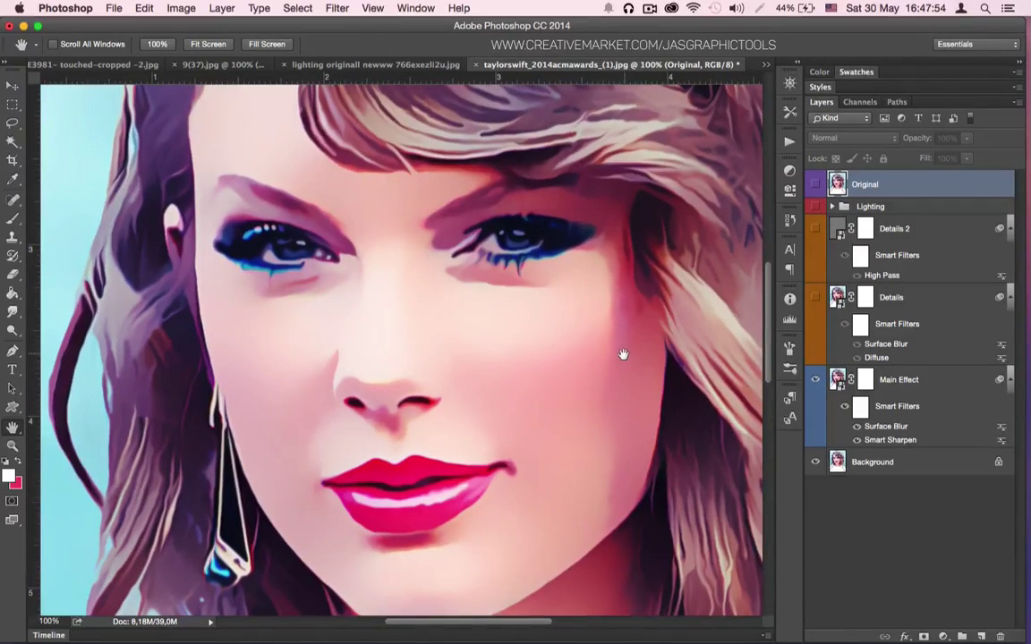
key(super+minus)
key(super+minus)
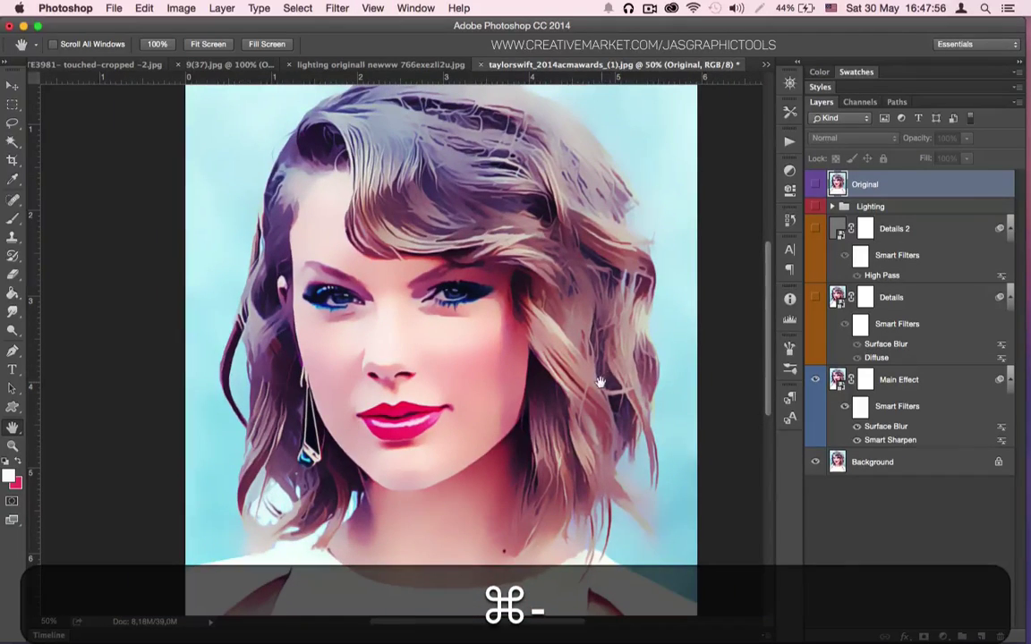
key(super+minus)
key(super+equal)
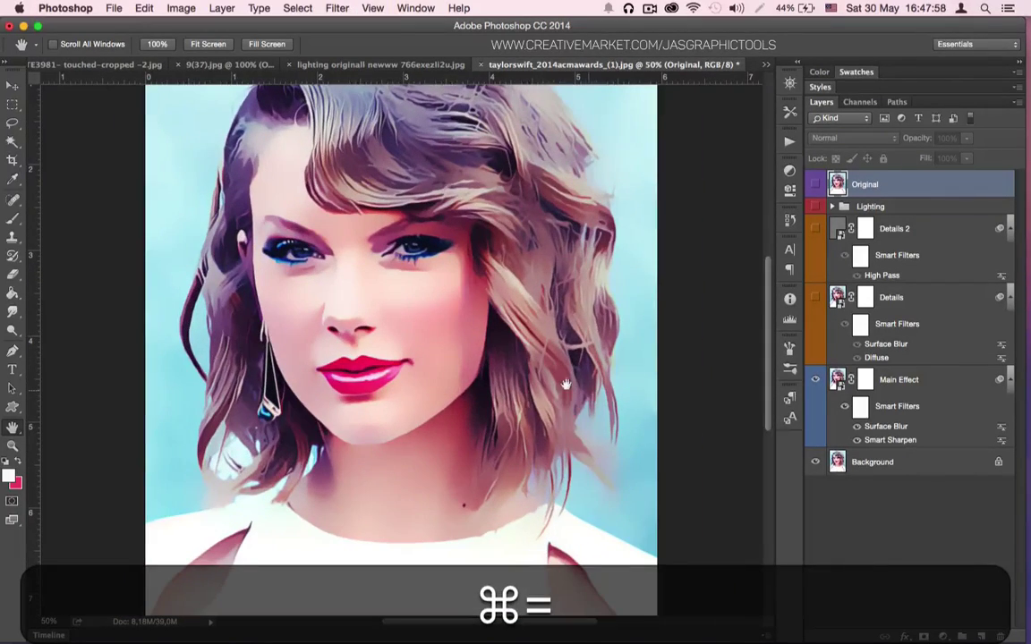
scroll(516, 370, up, 3)
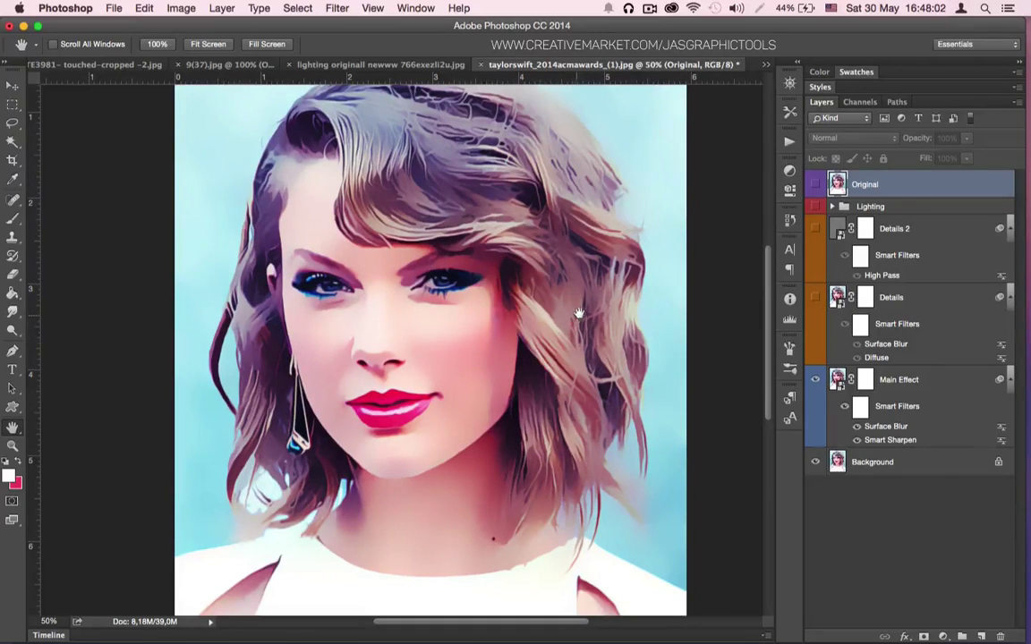
- Compare the portrait at 50% zoom with its original photo from the opening history snapshot, and bring the painting back
click(790, 218)
scroll(727, 209, up, 10)
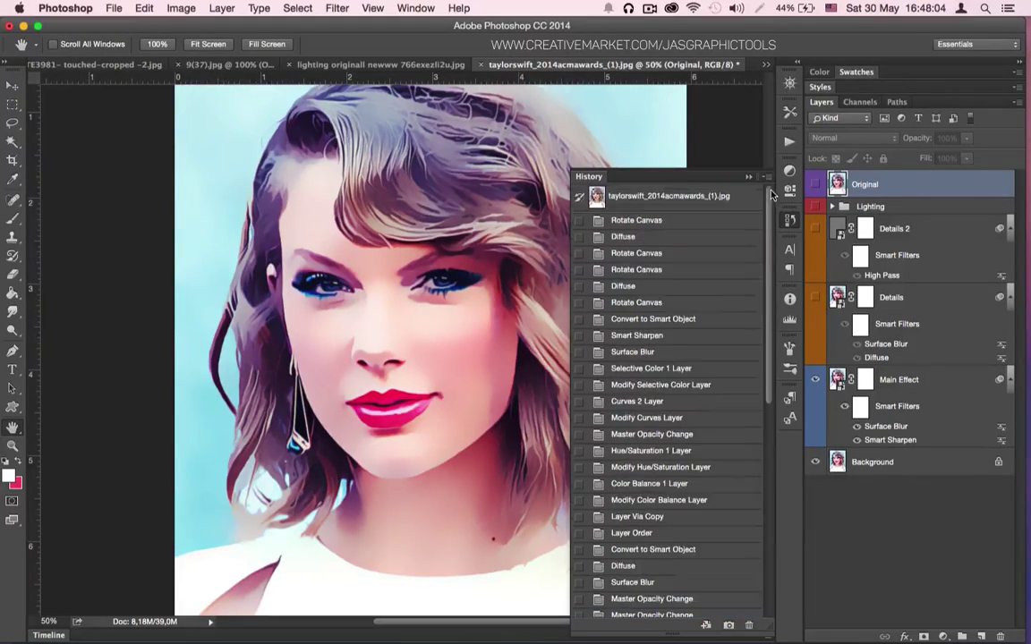
click(752, 197)
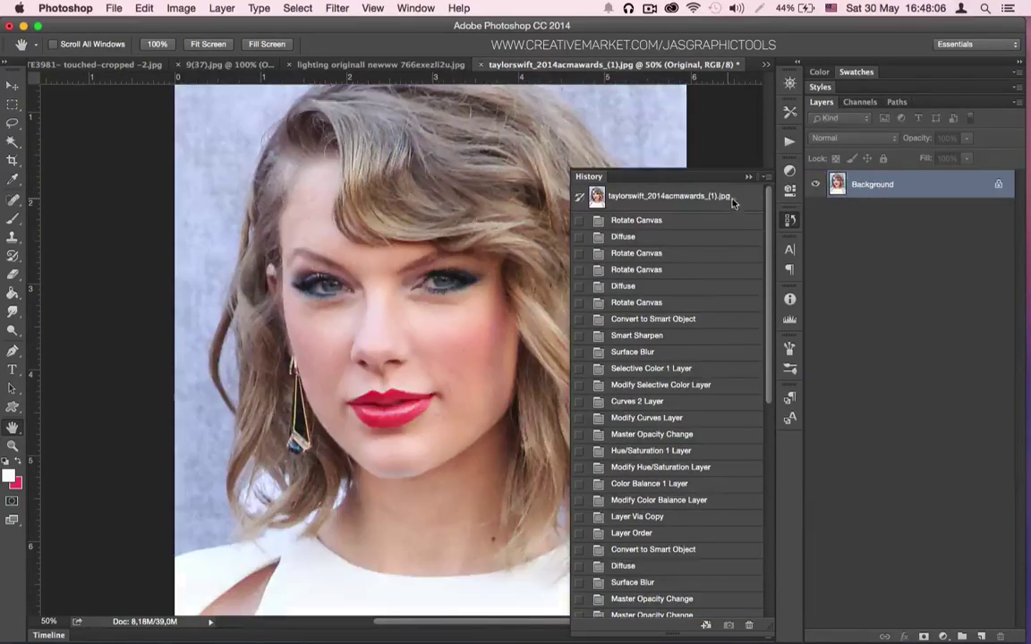
click(790, 219)
key(super)
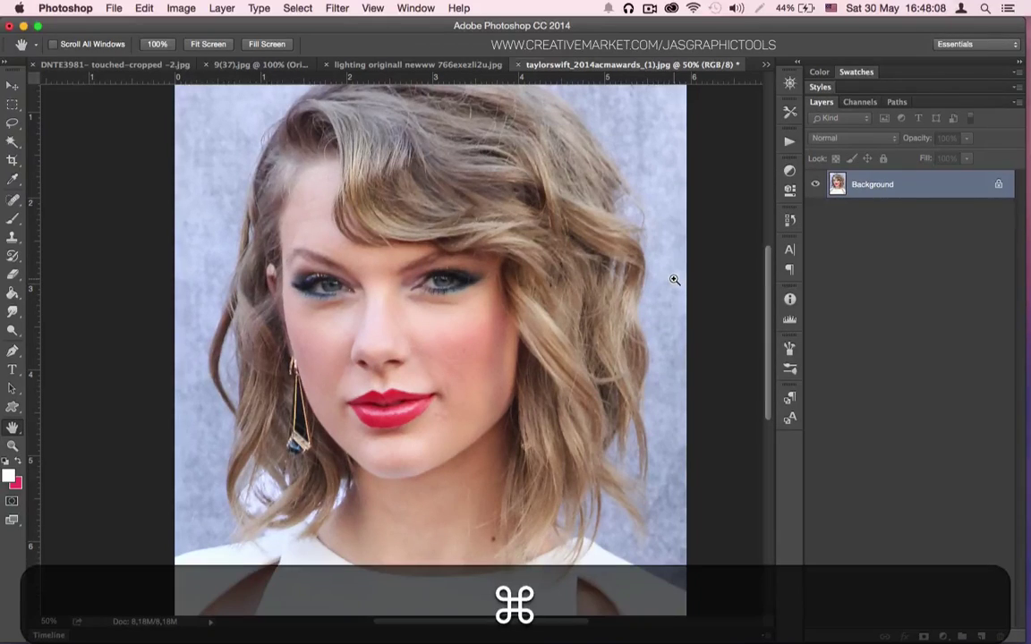
key(super+z)
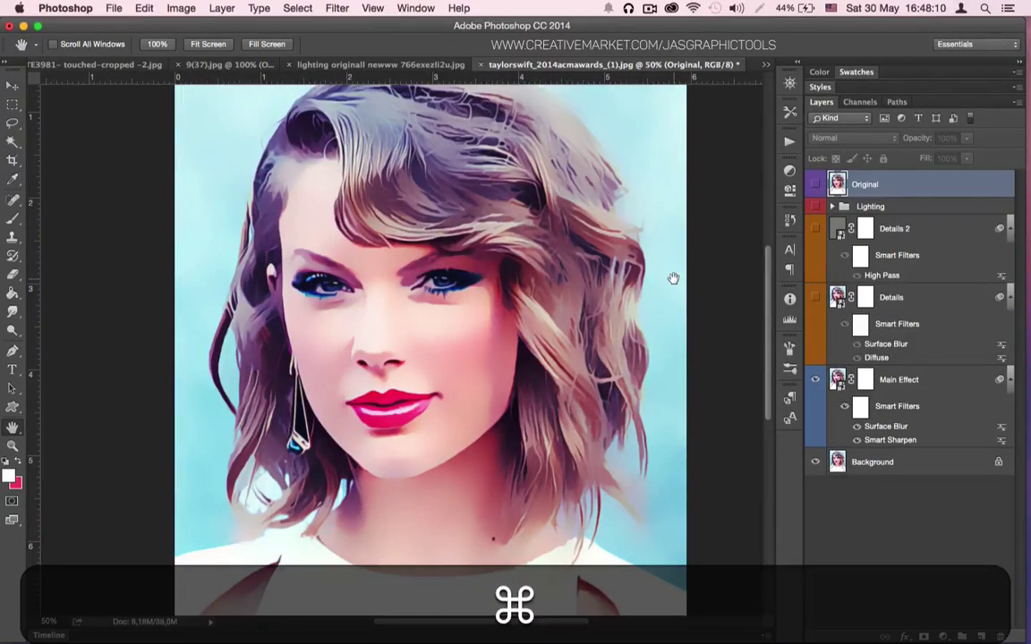
- Return to 3d05585a0ed0e84b2828a5e446400d54.jpg and look over the finished red-haired portrait
click(765, 65)
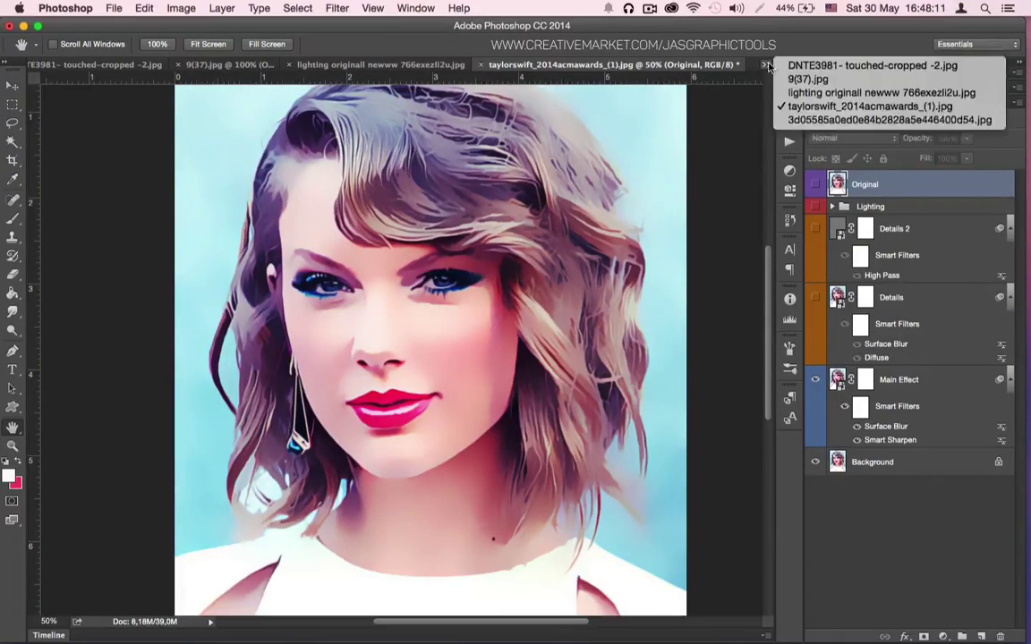
click(796, 114)
drag(771, 248, 769, 262)
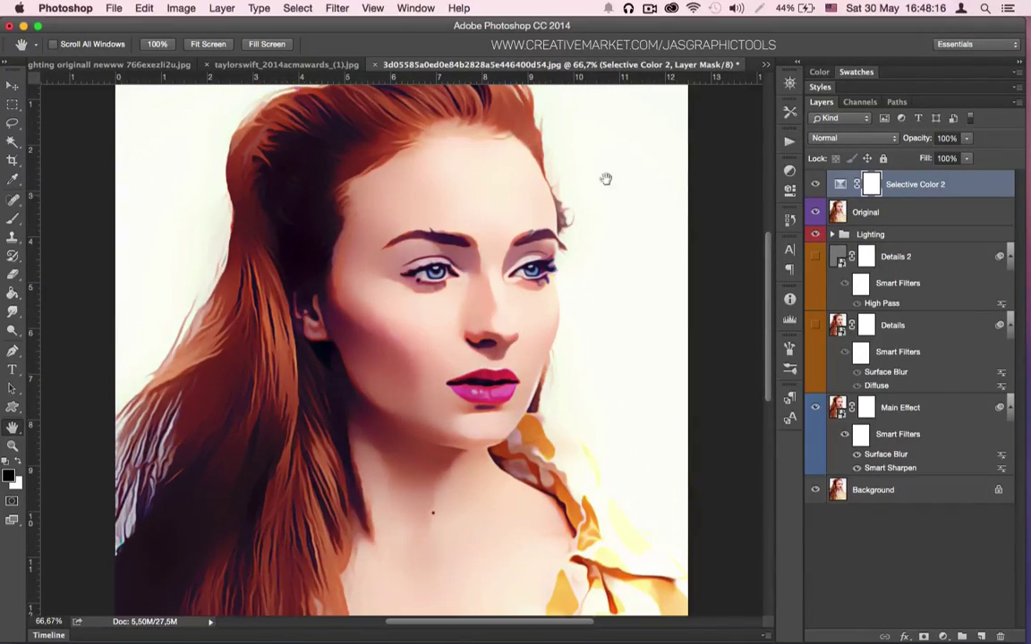
- Switch to DNTE3981- touched-cropped -2.jpg and view the woman's painted face at 100% zoom
click(765, 65)
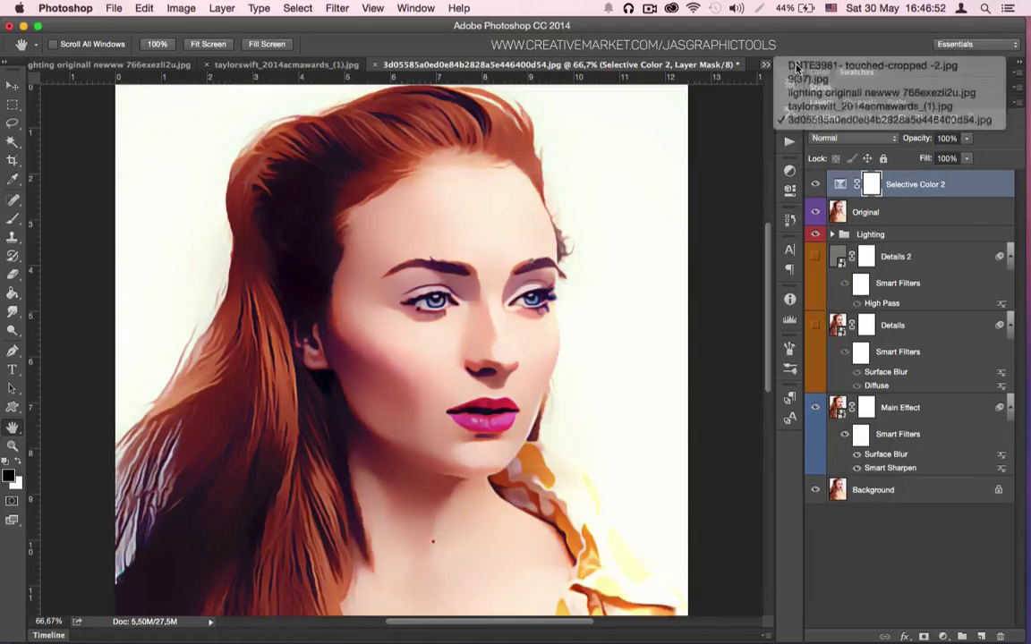
click(832, 62)
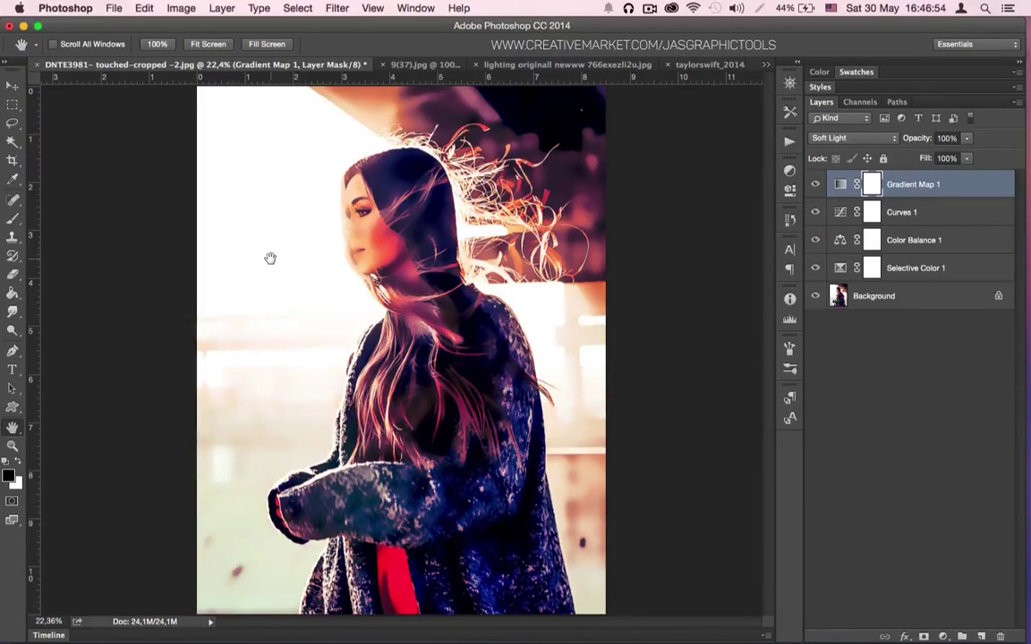
key(z)
click(368, 166)
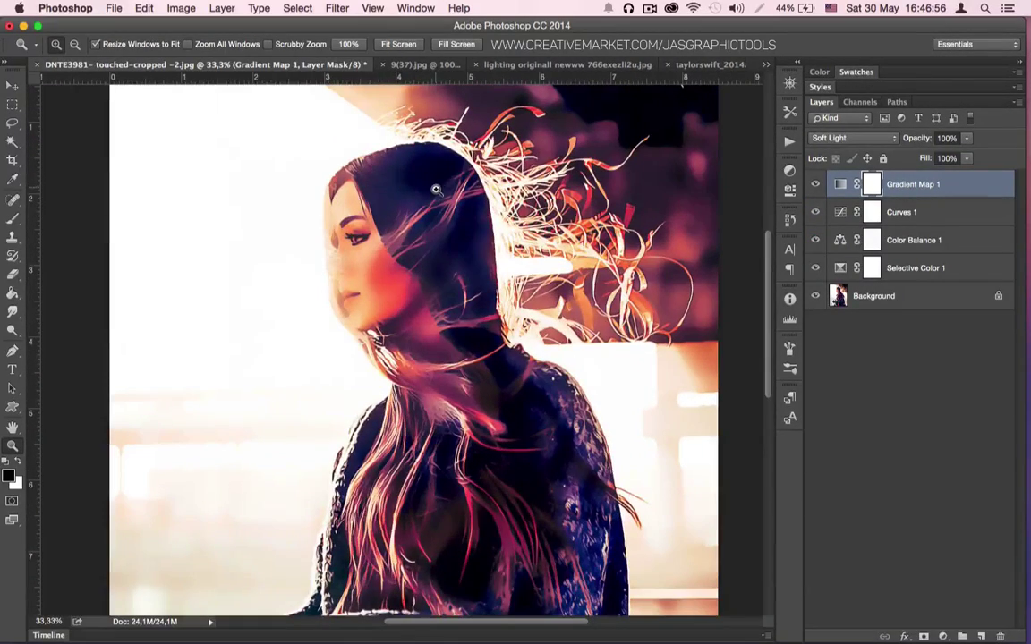
click(402, 202)
click(389, 219)
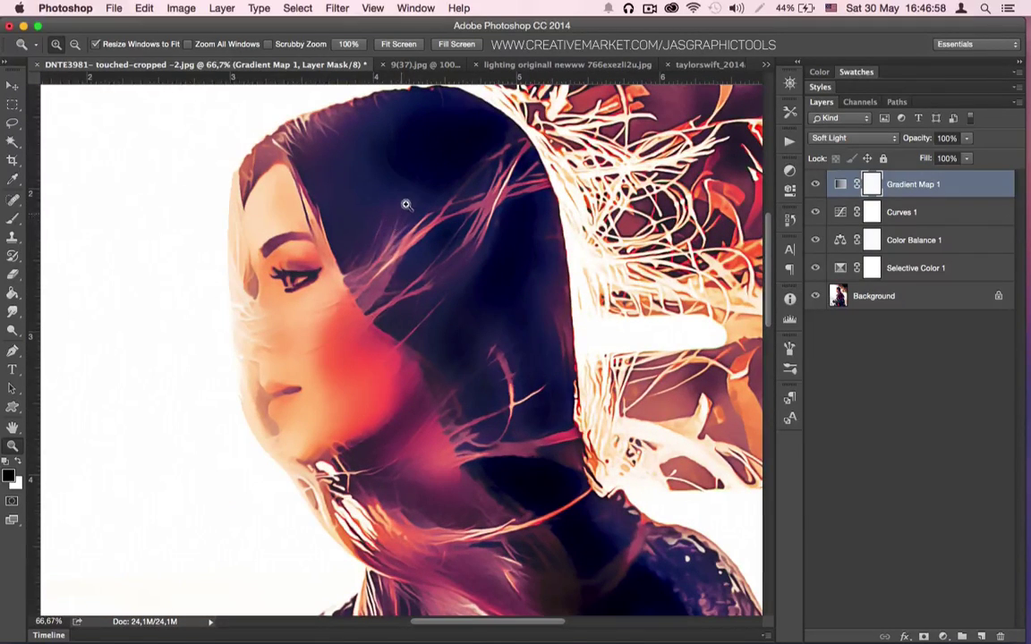
click(349, 44)
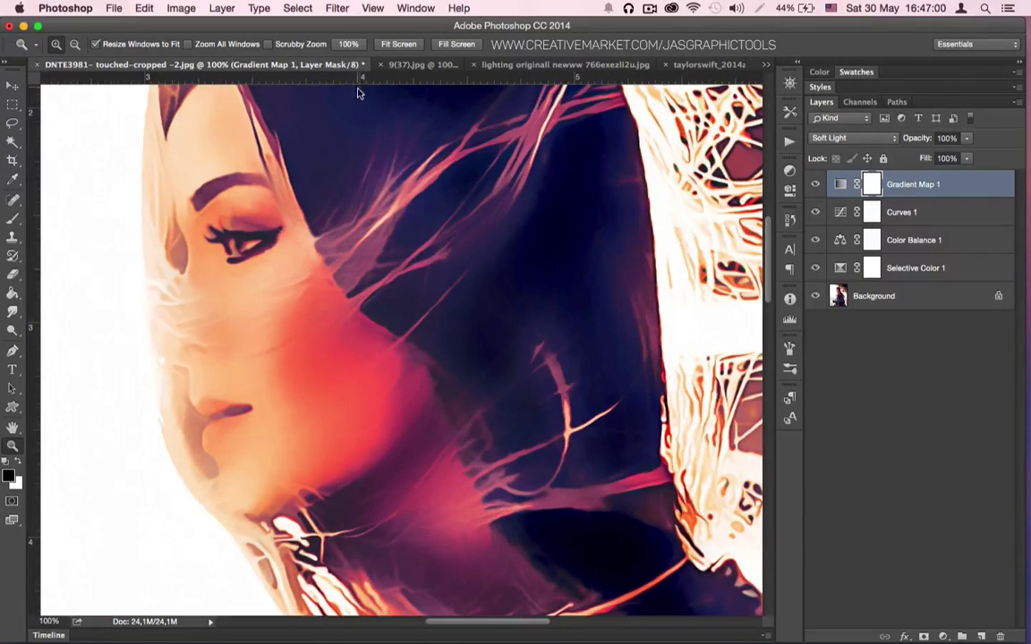
- Examine the painted cheek, neck and hair strands at 100%, and view the hair and coat at 50%
key(super)
key(super+h)
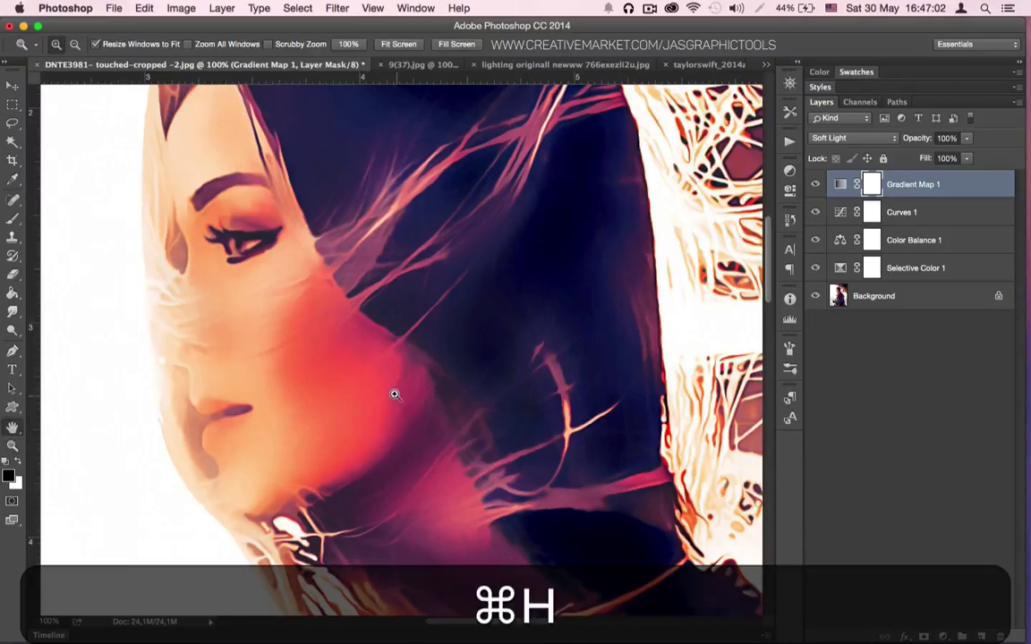
key(h)
drag(367, 366, 433, 365)
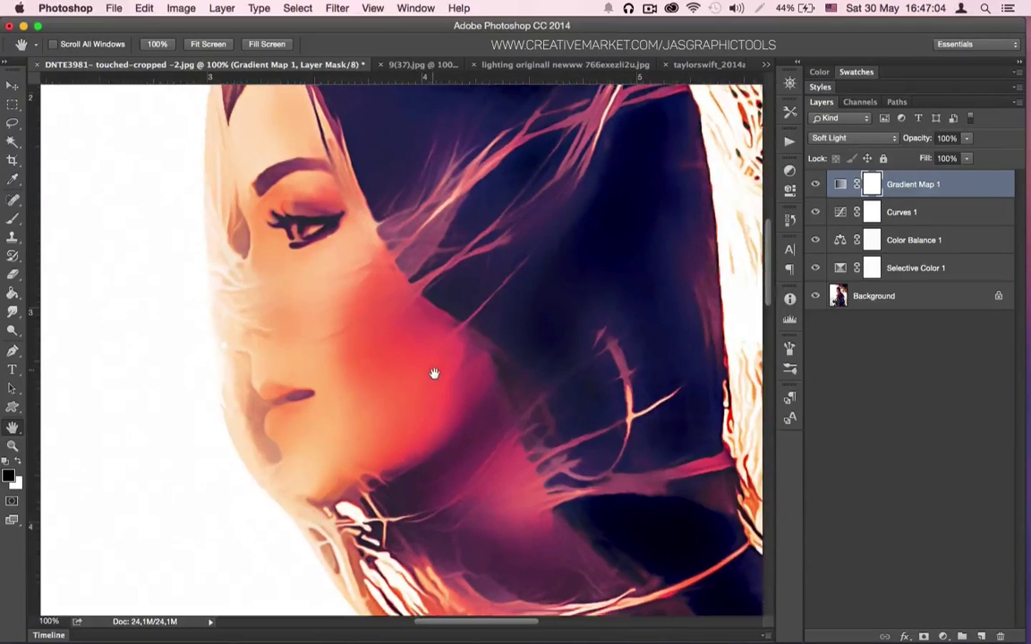
drag(430, 435, 288, 184)
scroll(404, 440, down, 10)
scroll(404, 440, right, 2)
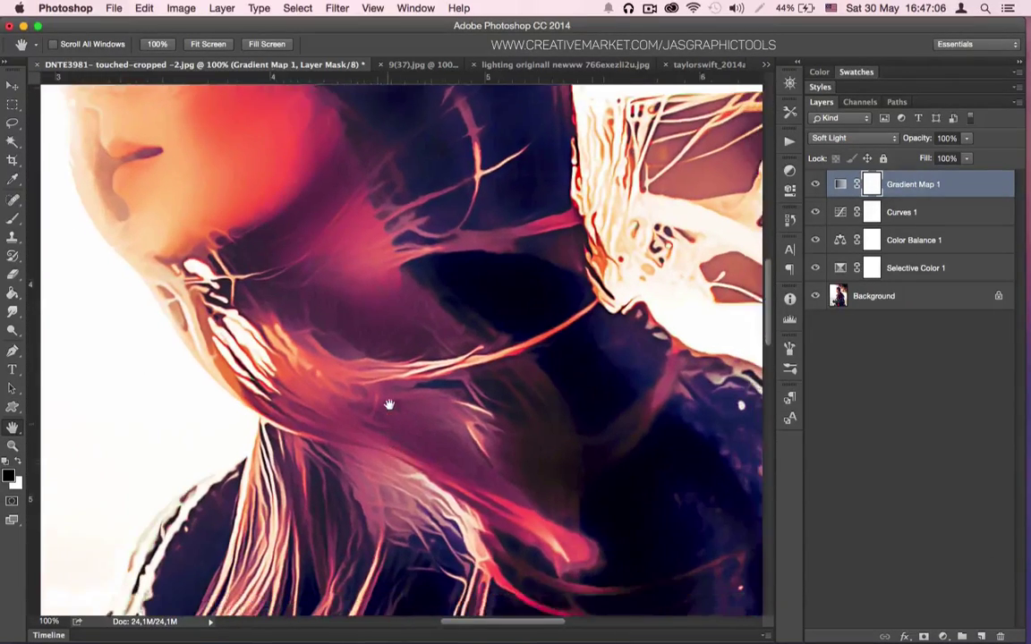
scroll(414, 345, down, 6)
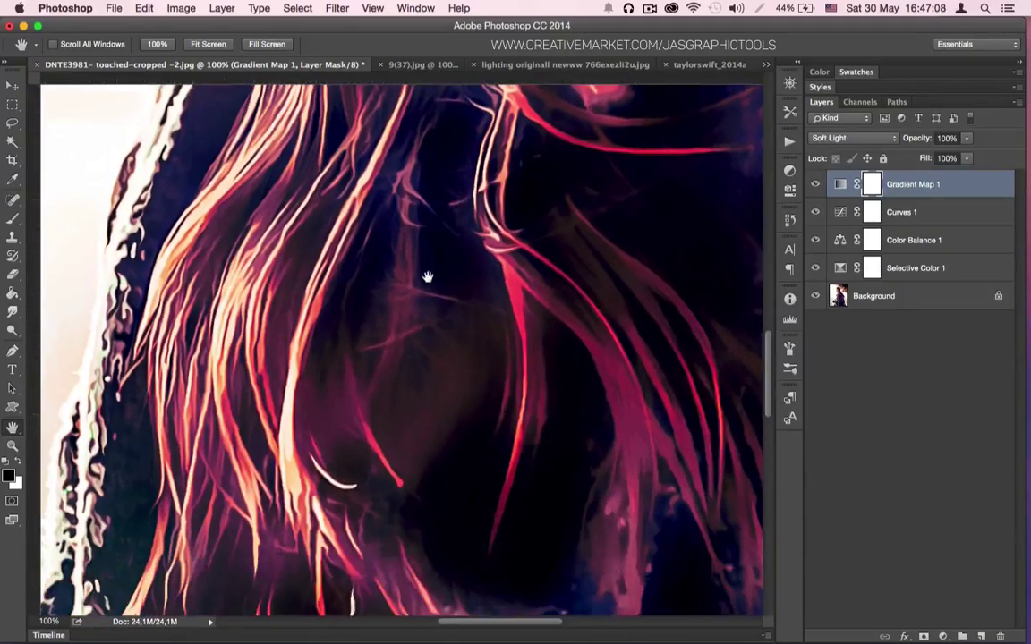
key(super+minus)
key(super+minus)
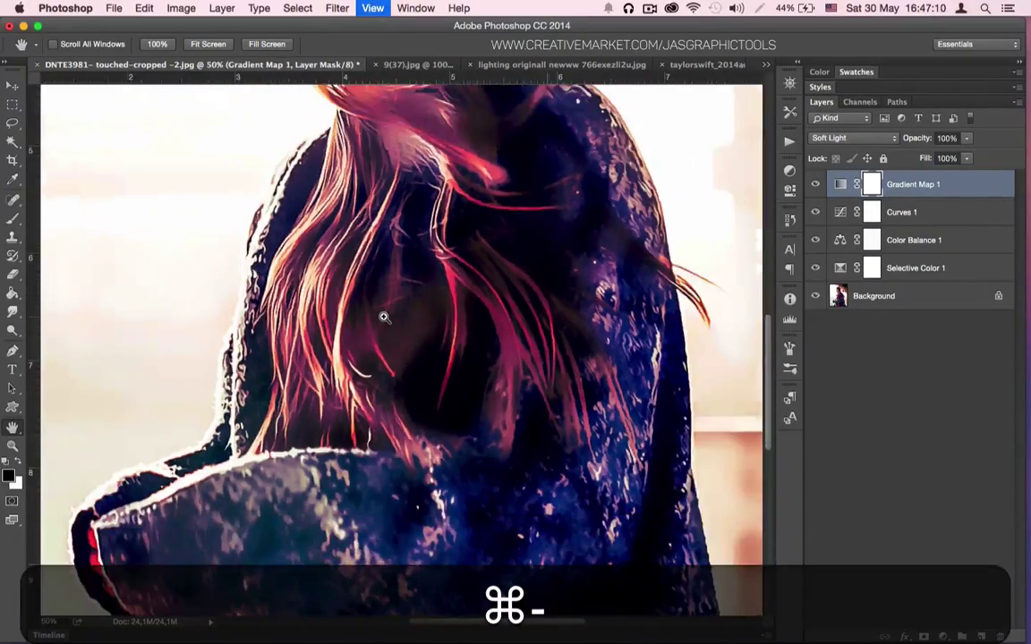
- Examine the painted coat sleeve, long hair, face and windblown hood fringe of the portrait at 50% zoom
scroll(398, 287, down, 5)
scroll(402, 210, down, 3)
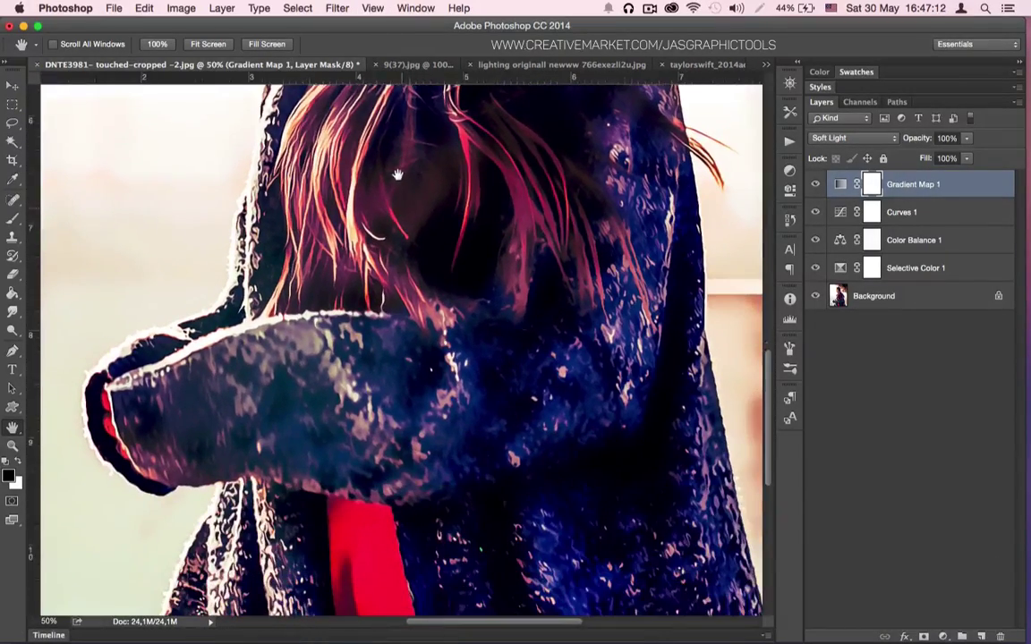
scroll(391, 241, up, 10)
scroll(389, 361, up, 10)
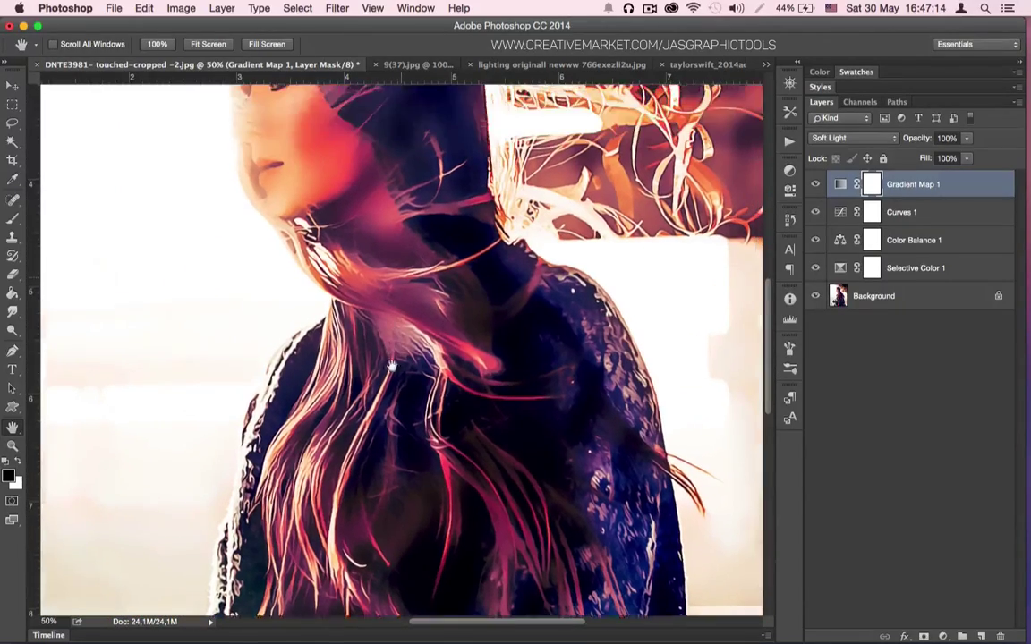
scroll(359, 408, left, 3)
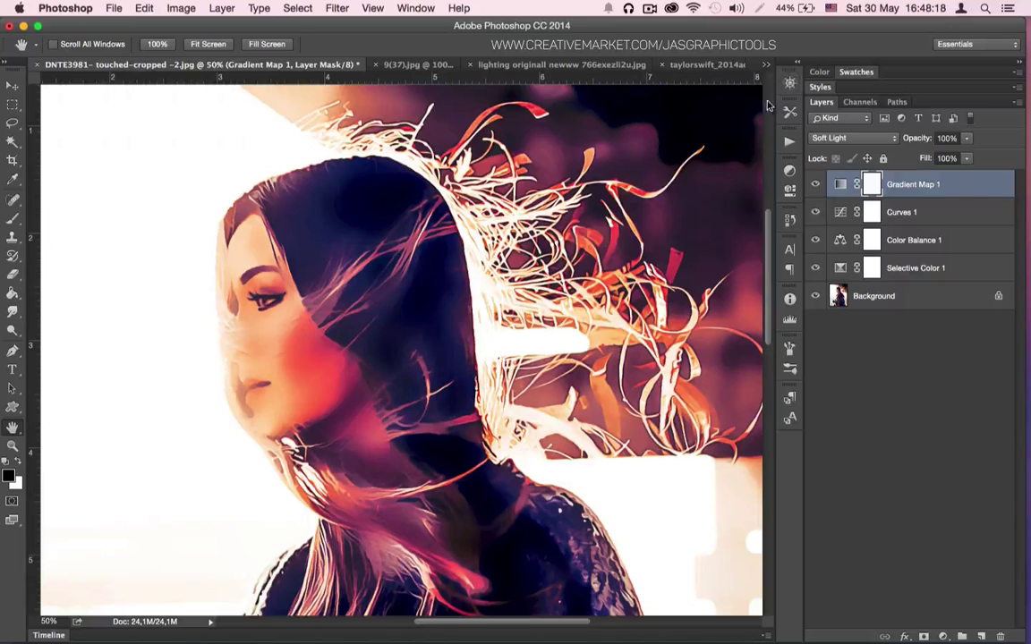
drag(386, 385, 437, 357)
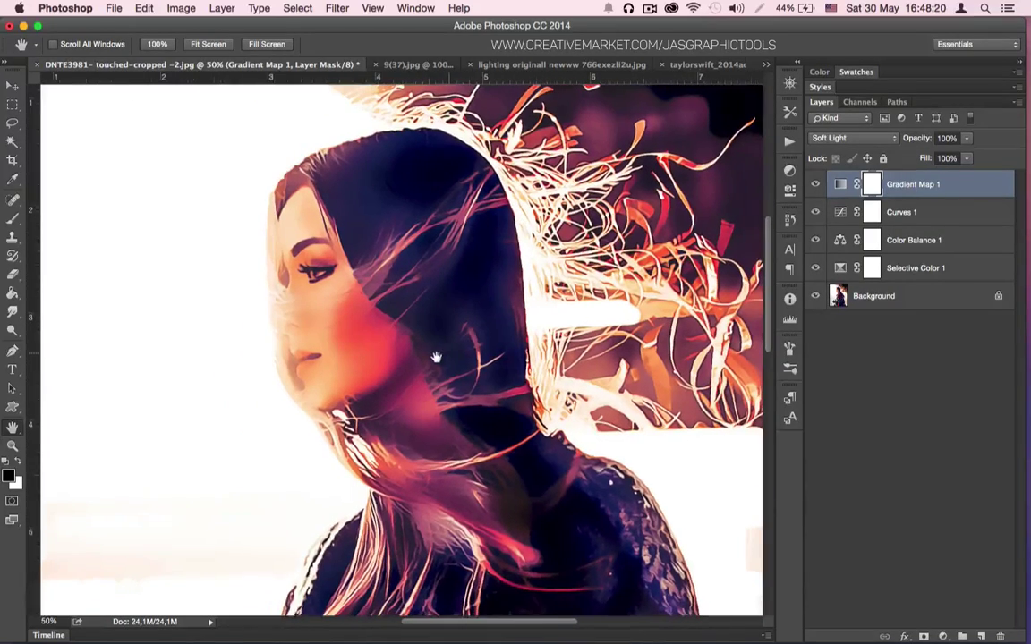
- View the woman's portrait at 33.33% zoom and inspect her painted eye, cheek and hair strands at about 90%
key(super+minus)
scroll(440, 370, down, 5)
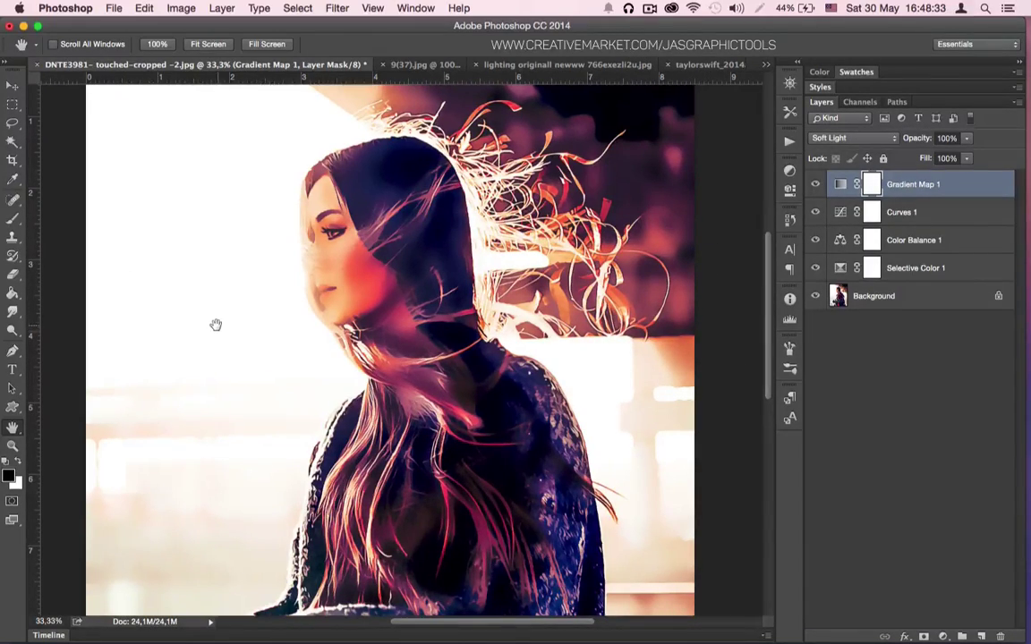
key(z)
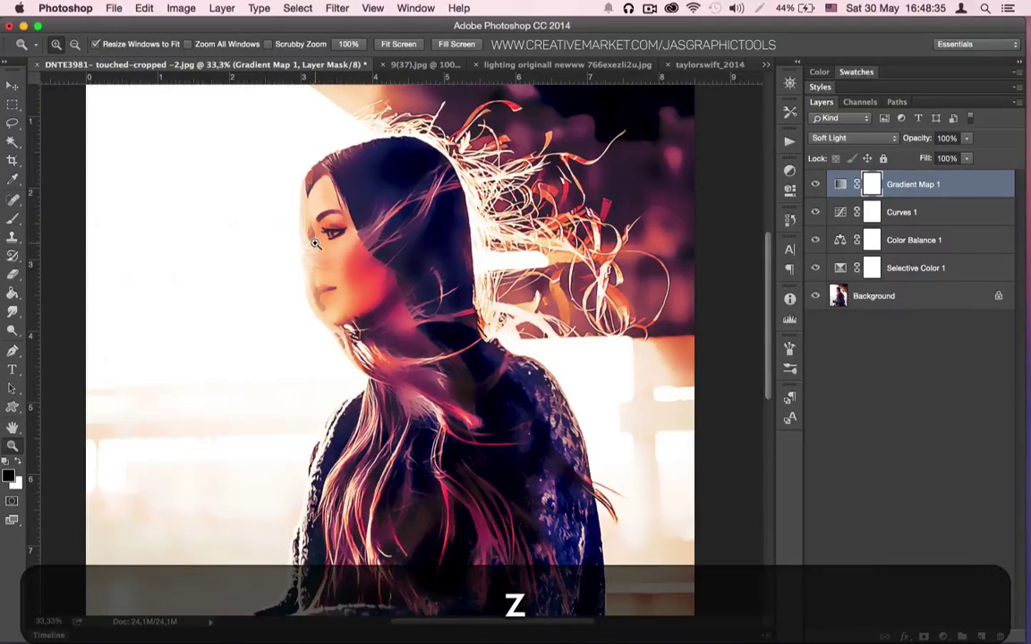
click(324, 237)
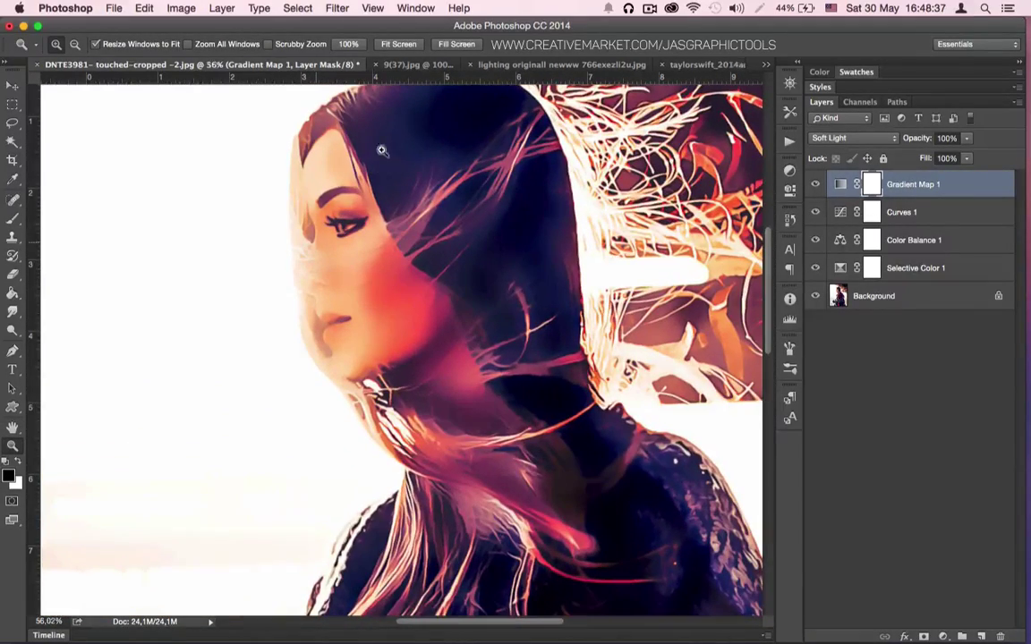
click(401, 123)
drag(401, 124, 380, 170)
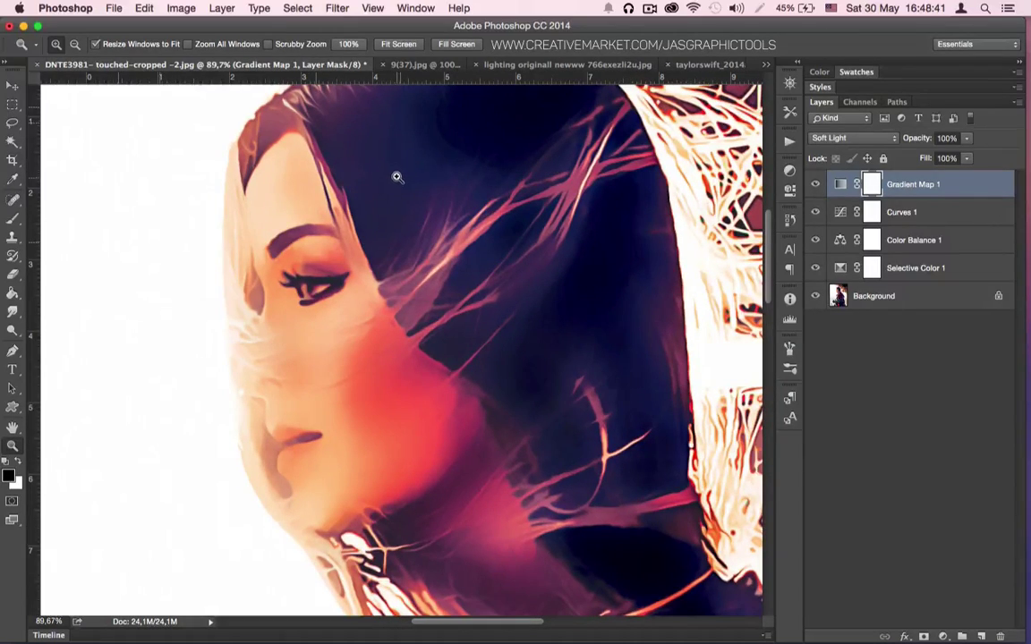
click(648, 8)
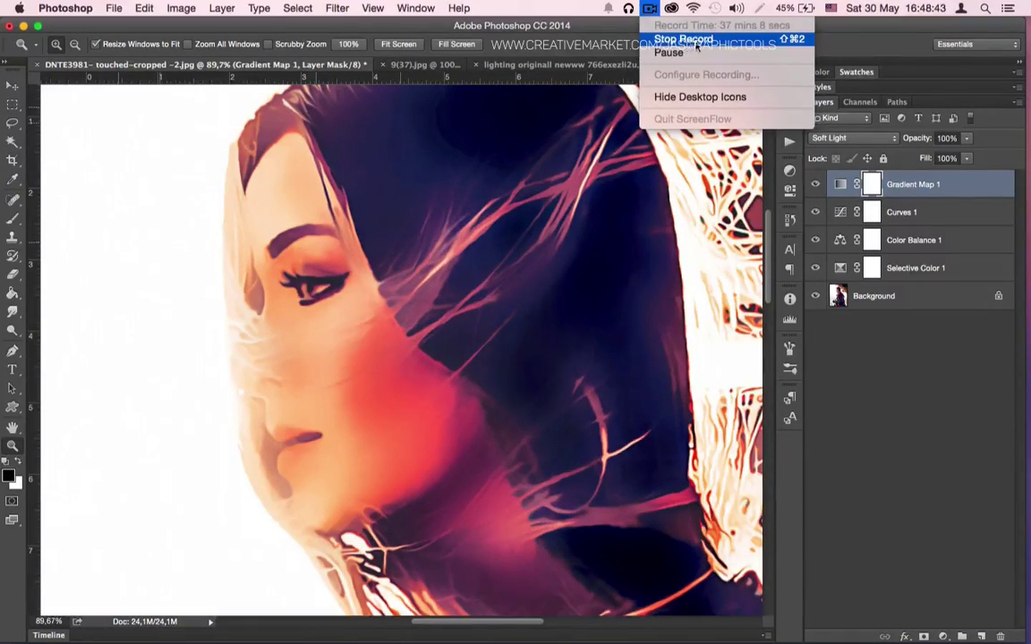
click(673, 39)
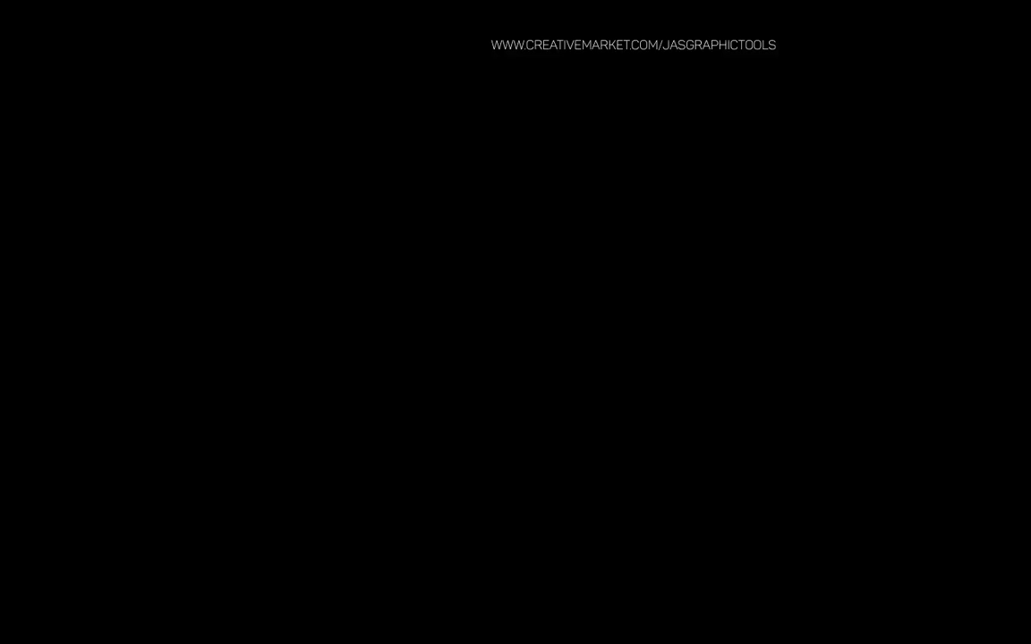